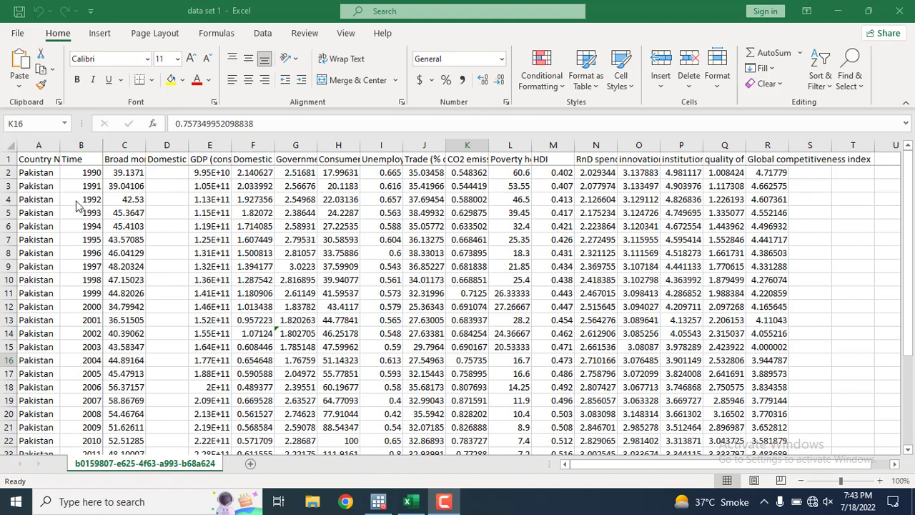
Insert a blank row directly below the header row, above the first 1990 data row.
scroll(56, 280, down, 6)
scroll(71, 313, up, 6)
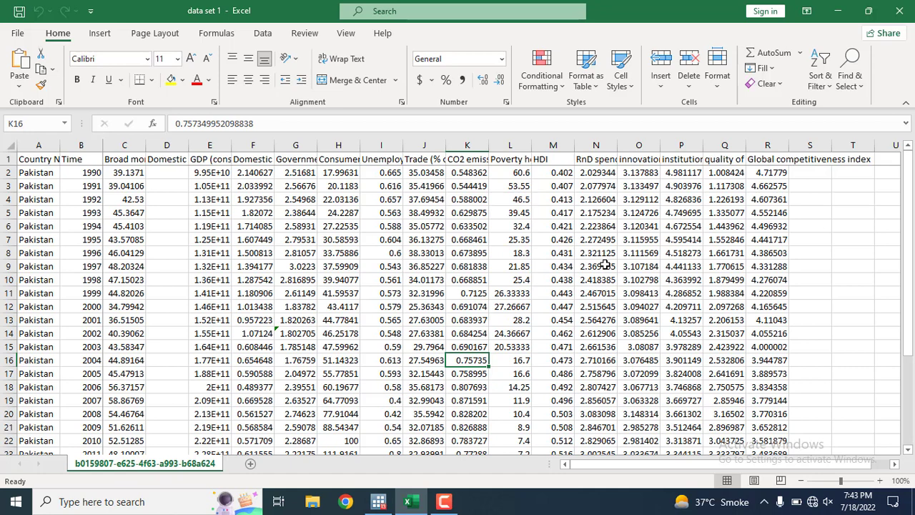
click(6, 172)
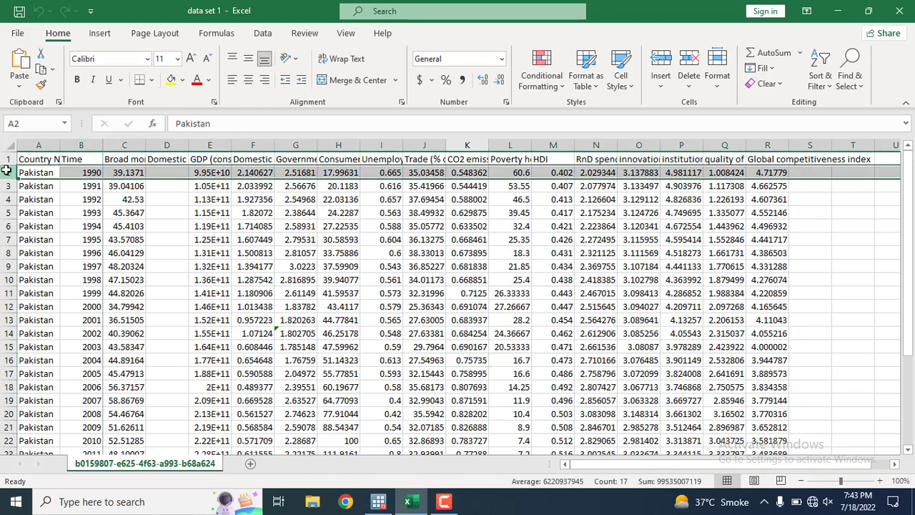
key(shift+F10)
key(Down)
key(Down)
key(Down)
key(Down)
key(Down)
key(Down)
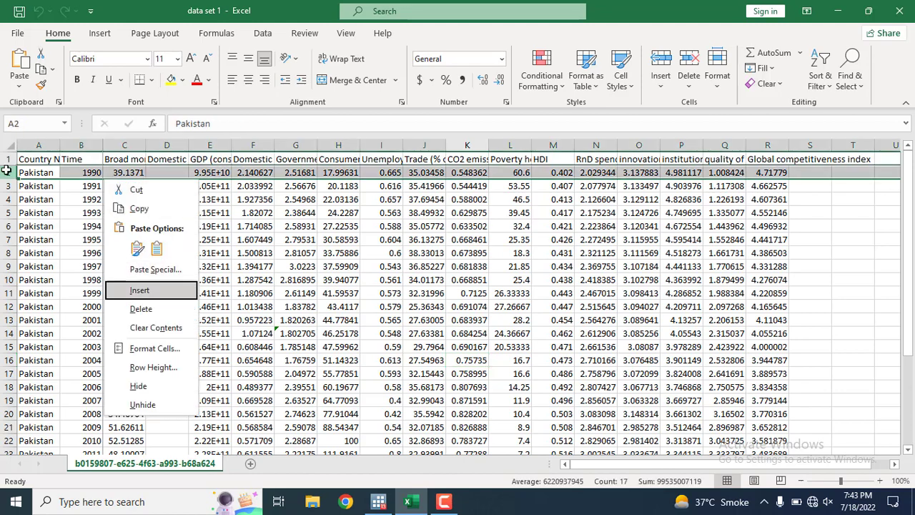
key(Return)
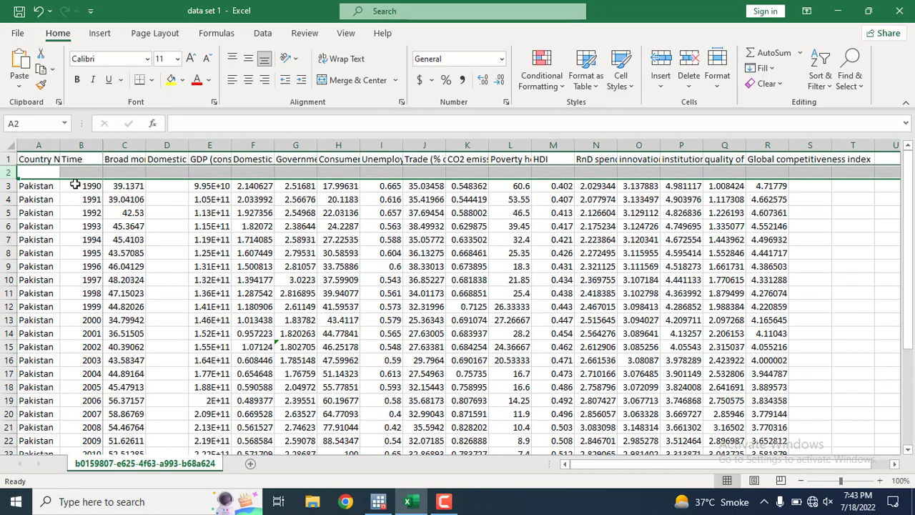
In the blank row 2, enter the short label year for the Time column and BM for the broad money column.
key(Down)
key(Up)
key(Right)
text(year)
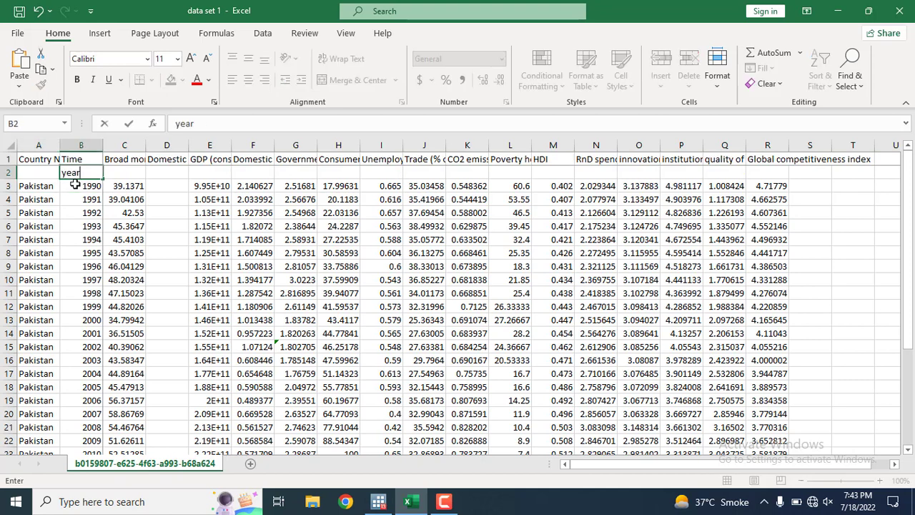
key(Up)
key(Right)
key(Down)
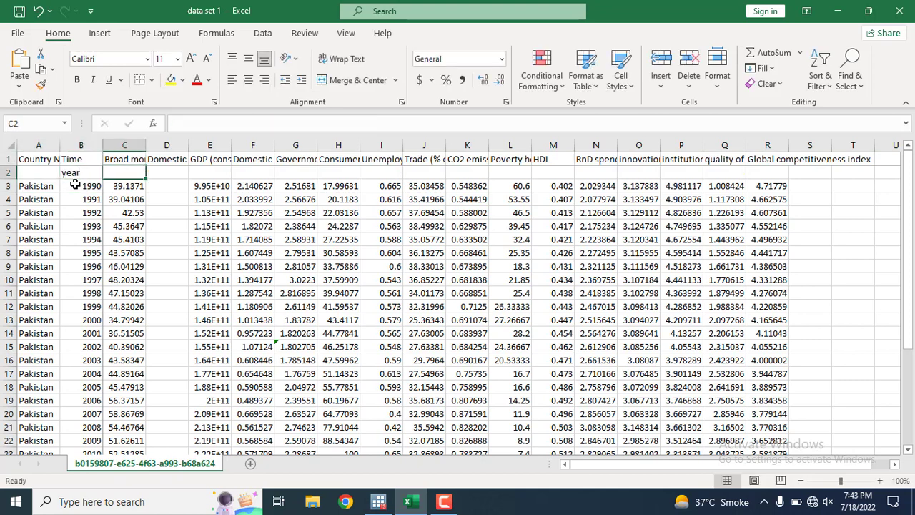
text(BM)
key(Up)
key(Right)
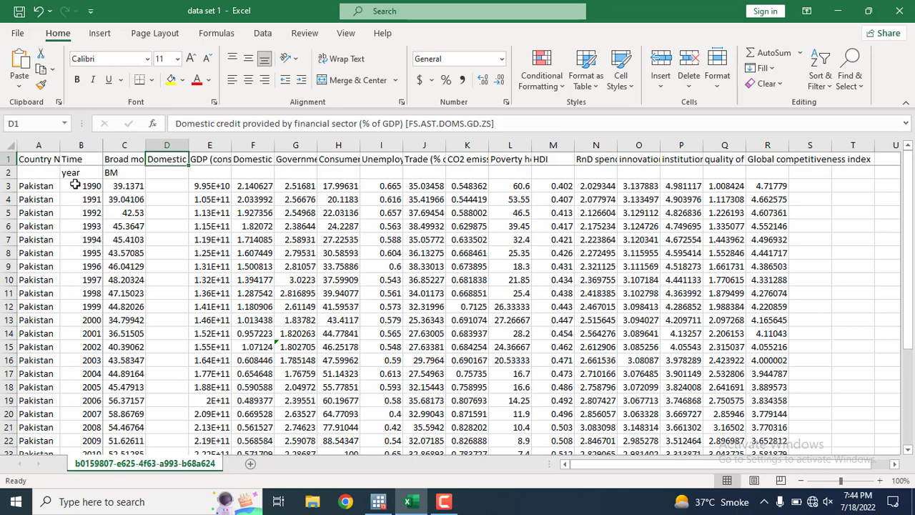
Delete the empty column D for domestic credit provided by the financial sector.
click(178, 144)
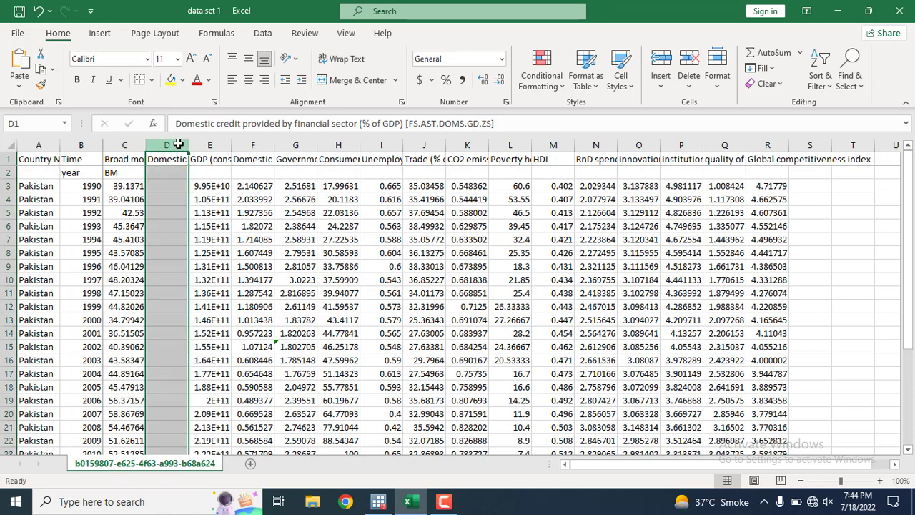
right_click(178, 144)
key(Down)
key(Down)
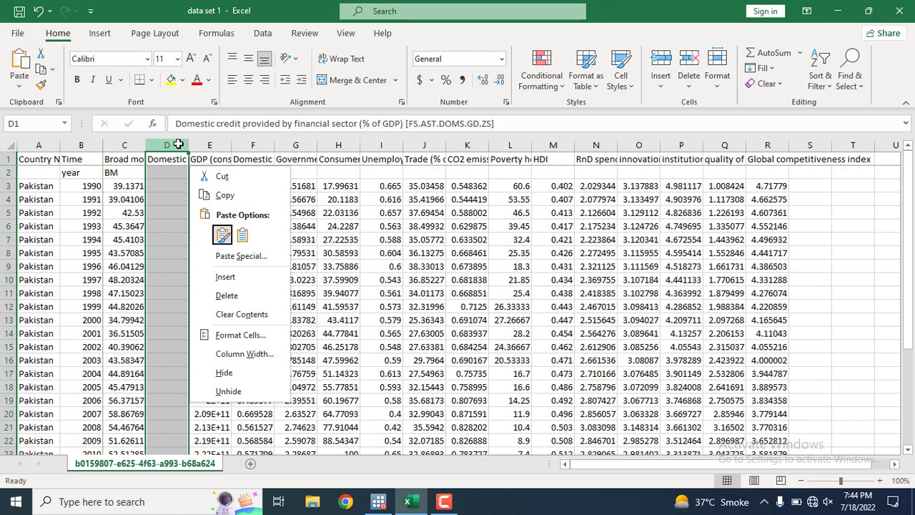
click(227, 295)
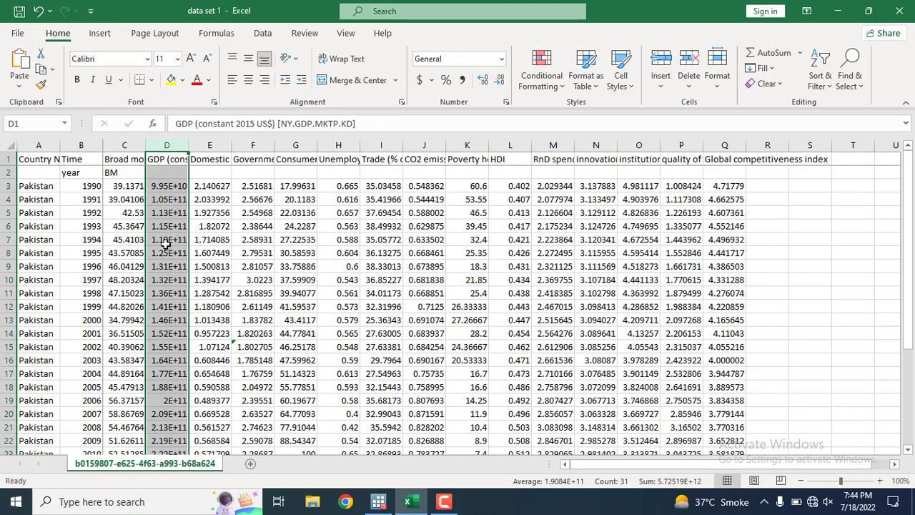
In row 2, enter the short label GDP for the GDP column and HE for the government health expenditure column.
click(158, 175)
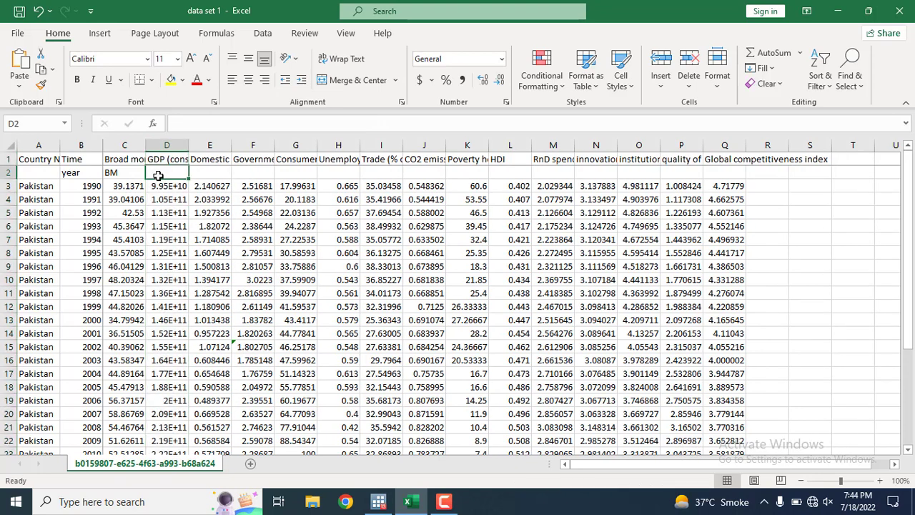
key(Up)
click(158, 176)
text(GDP)
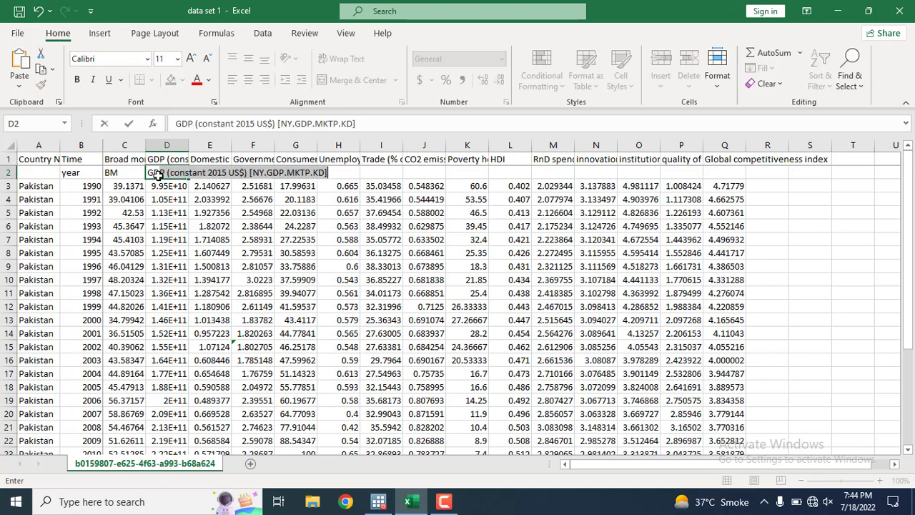
key(Delete)
key(Tab)
key(Up)
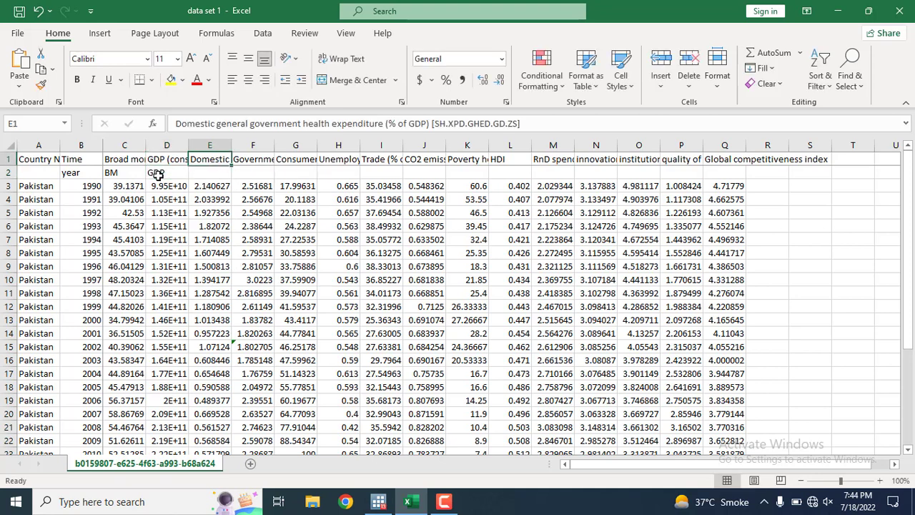
key(Down)
text(HE)
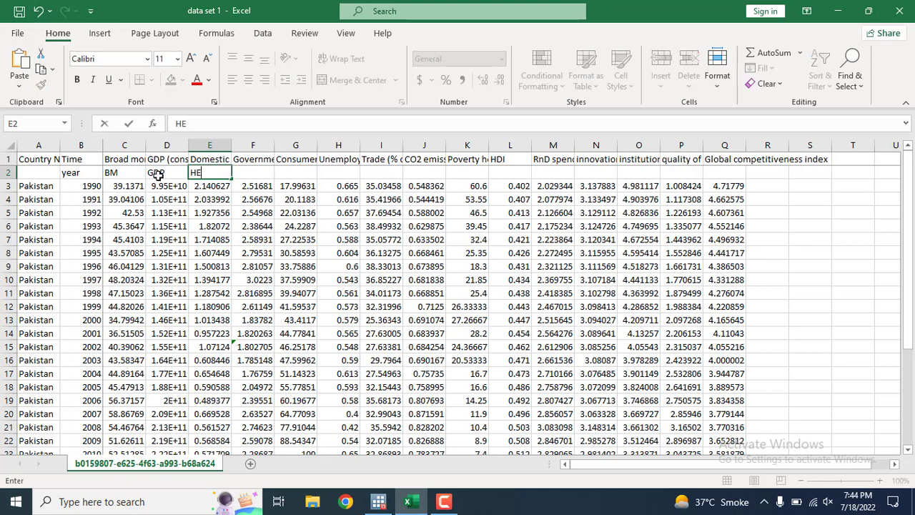
key(Tab)
In row 2, enter the short label EE for the education expenditure column and CPI for the consumer price index column.
key(Up)
key(Down)
text(EX)
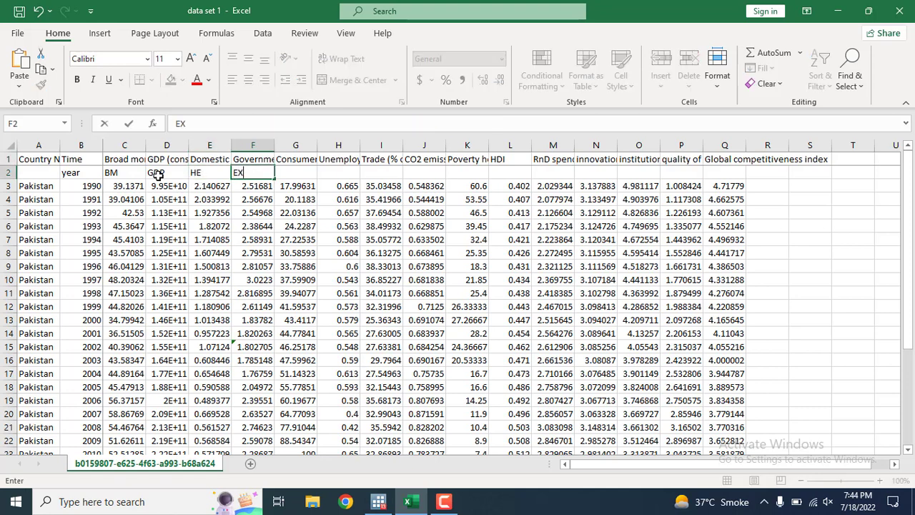
key(Up)
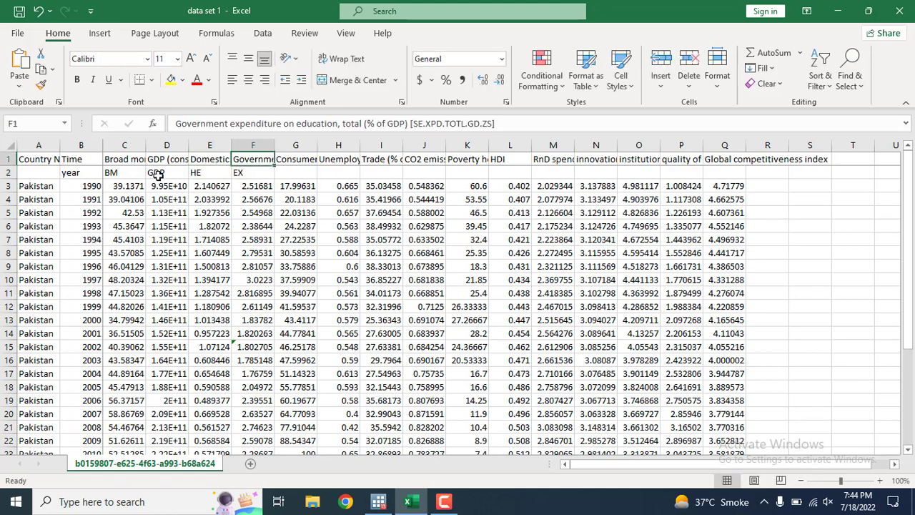
key(Down)
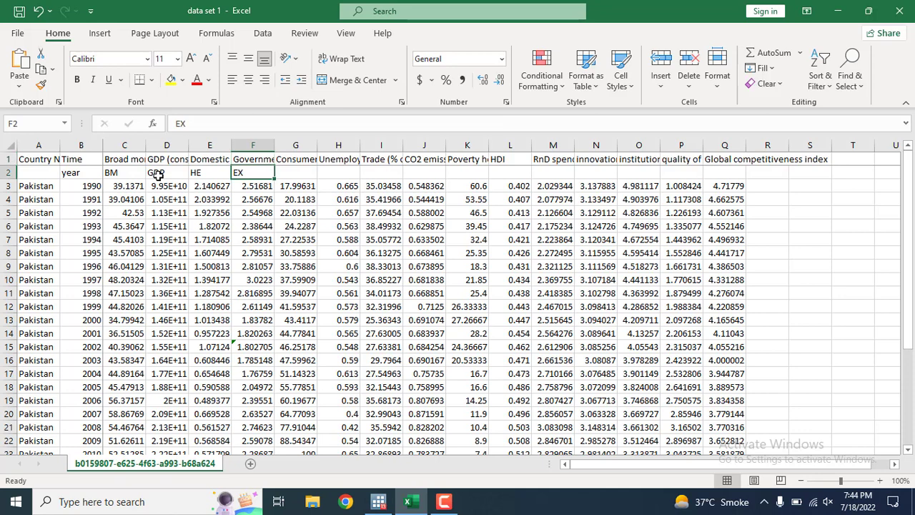
text(EE)
key(Tab)
key(Up)
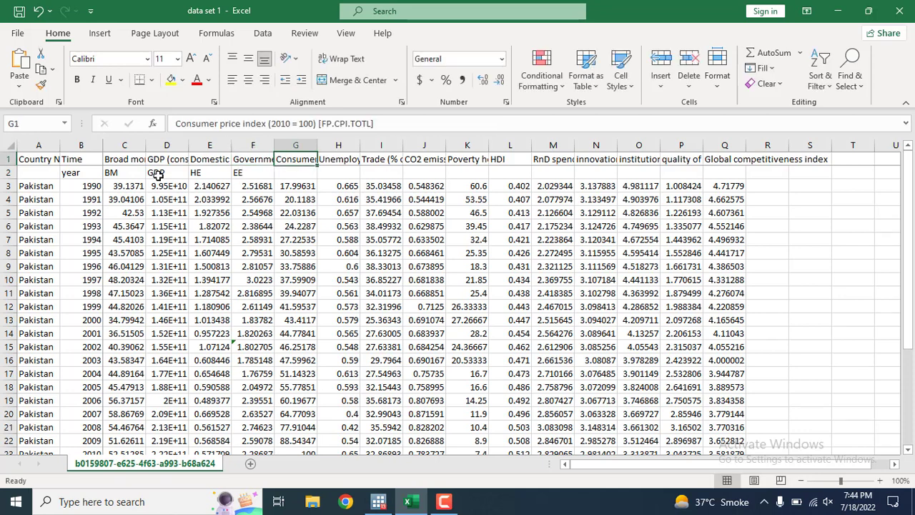
key(Down)
text(CPI)
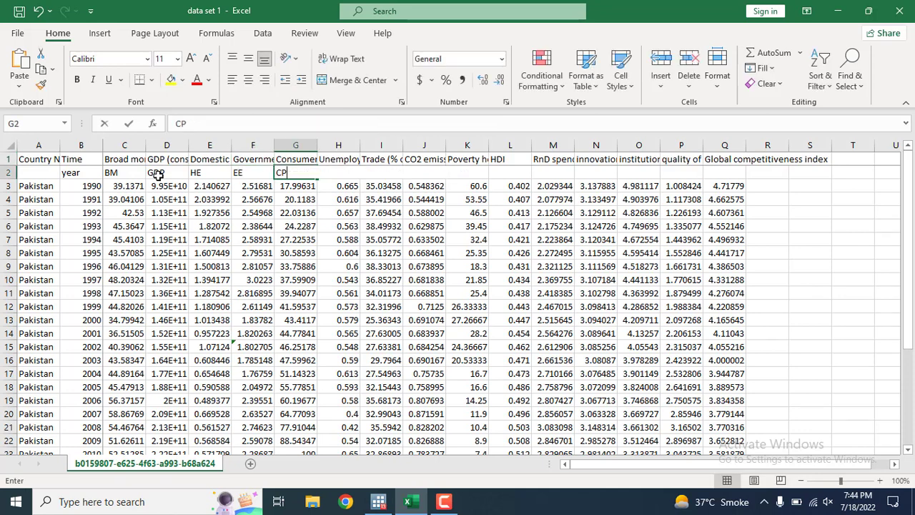
key(Tab)
In row 2, enter the short label UNE for the unemployment column and TRD for the trade column.
text(UNE)
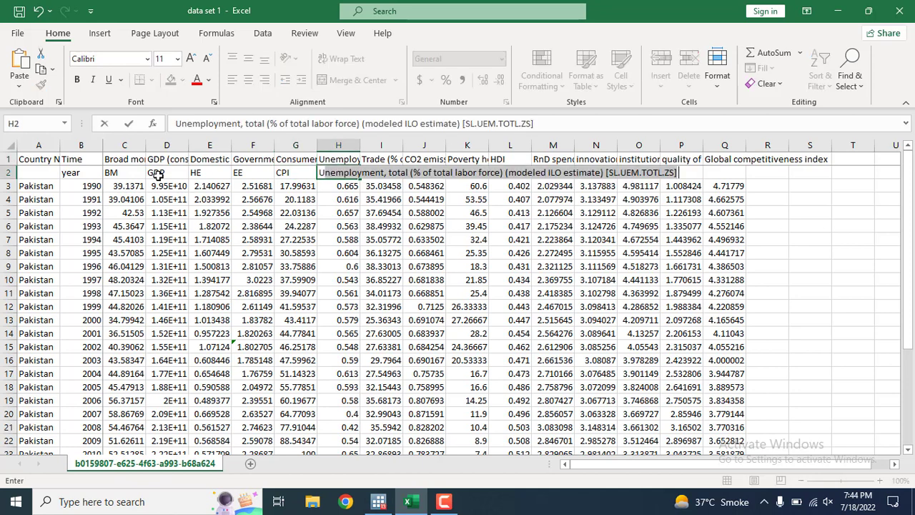
key(Tab)
key(Up)
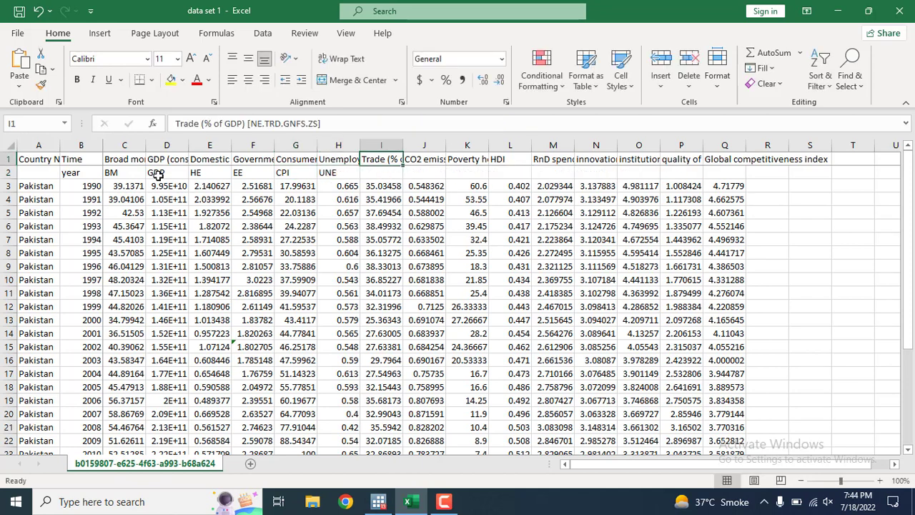
key(Down)
text(TRD)
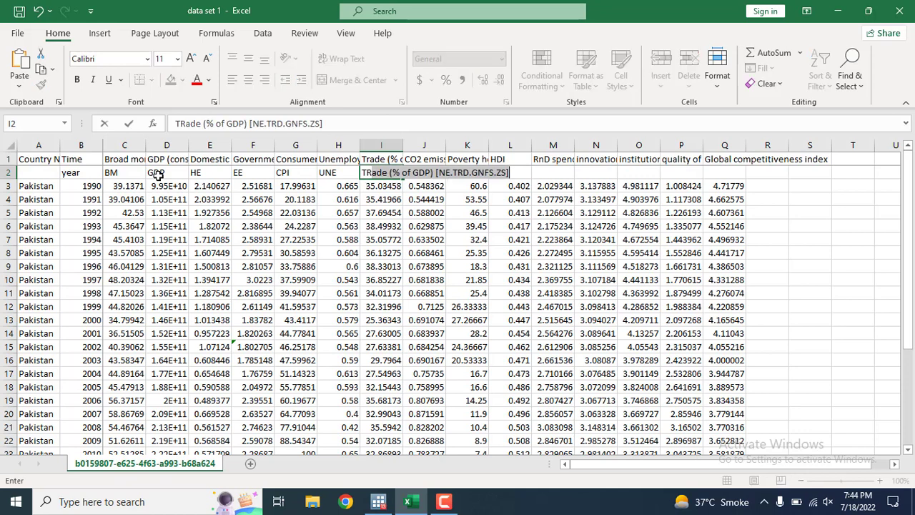
key(Tab)
Enter the short label CO2 in row 2 of the CO2 emissions column, without the autocompleted text.
key(Up)
key(Down)
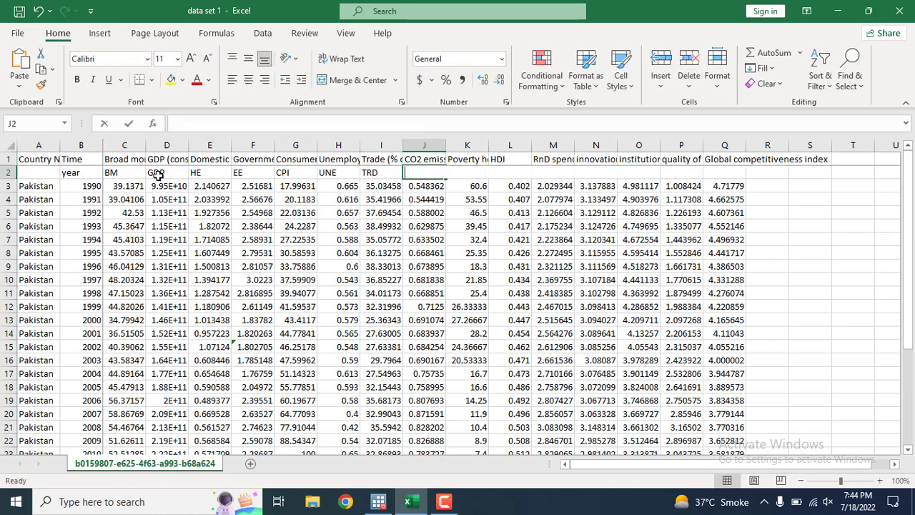
text(CO@)
key(BackSpace)
text(2)
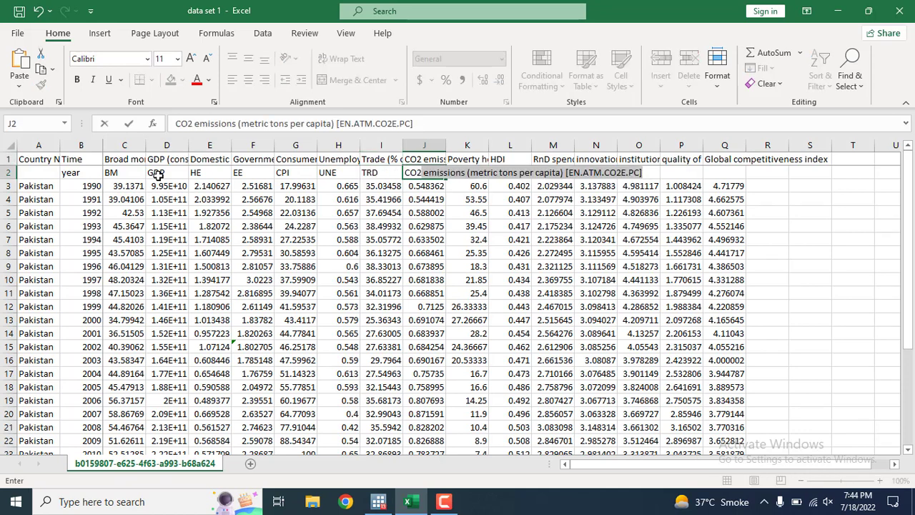
key(Delete)
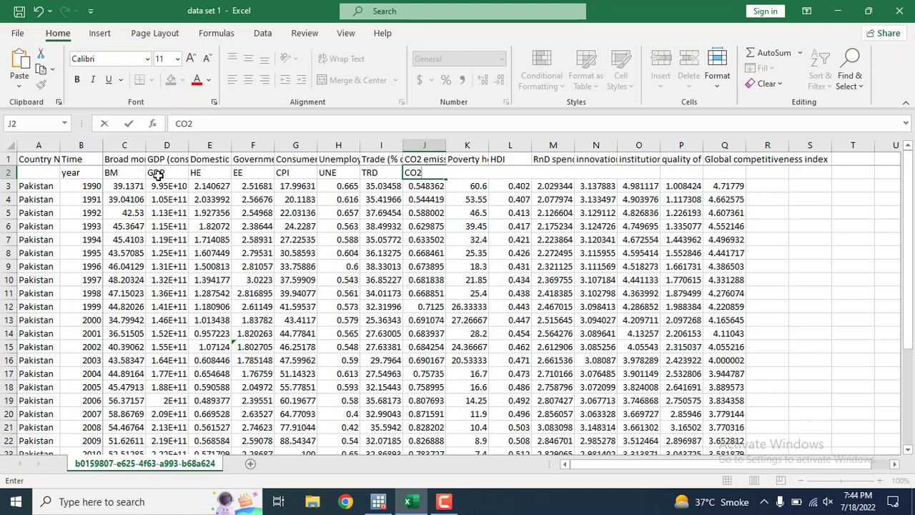
key(Tab)
In row 2, enter the short label POV for the poverty headcount column and HDI for the HDI column.
text(P)
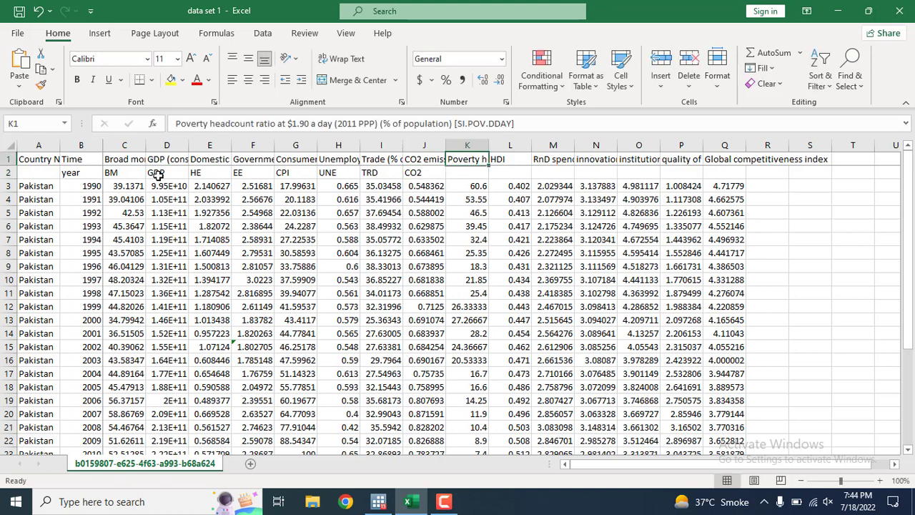
key(Delete)
text(OV)
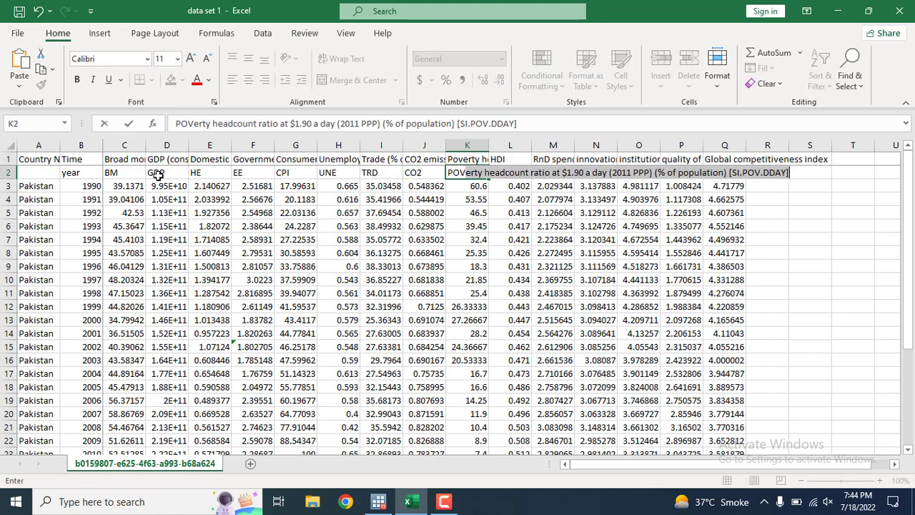
key(Delete)
key(Tab)
key(Up)
key(Down)
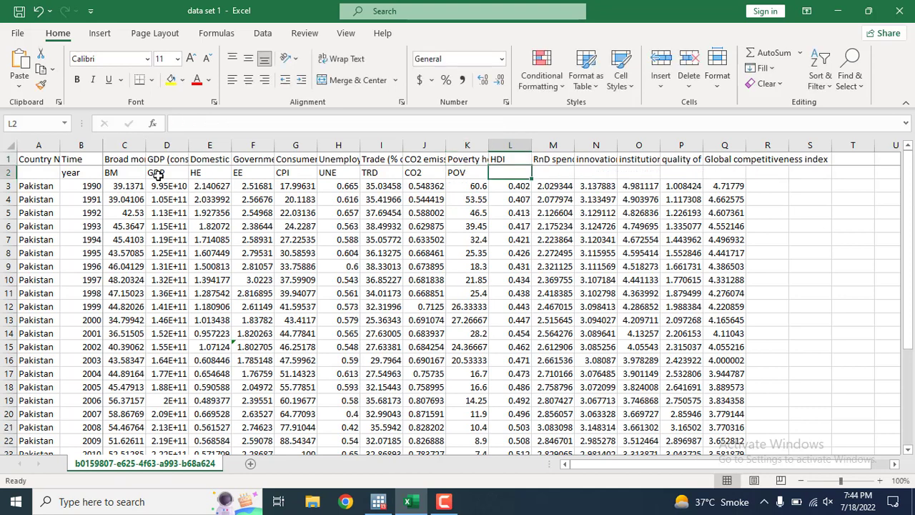
text(HDI)
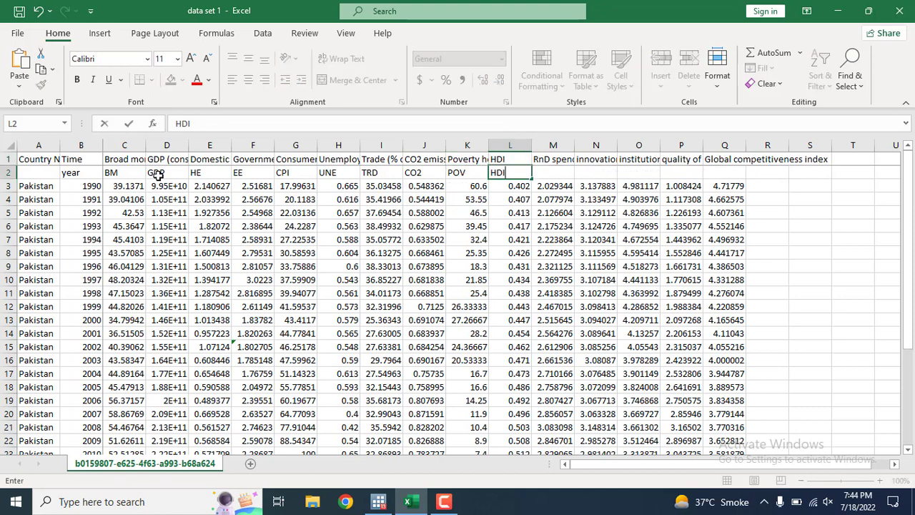
key(Tab)
Enter the short label RND in row 2 of the column for RnD spending by companies.
key(Up)
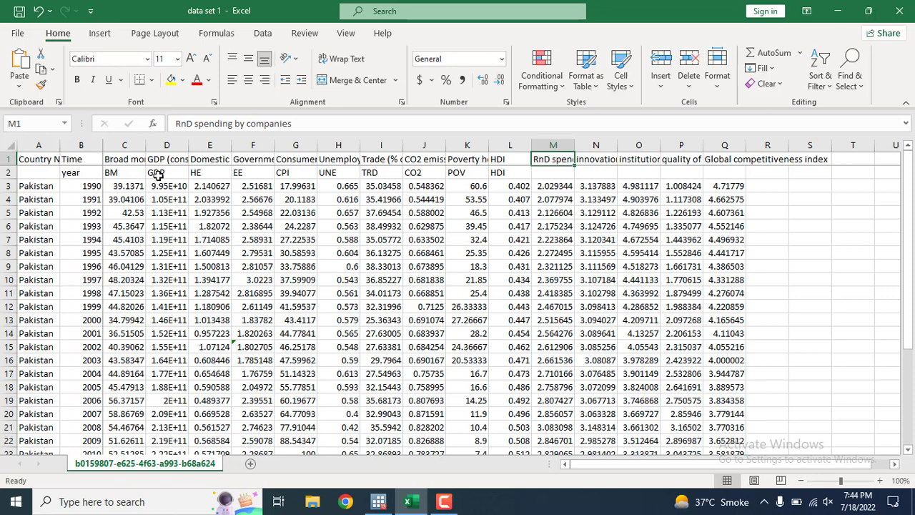
key(Down)
text(TN)
key(BackSpace)
key(BackSpace)
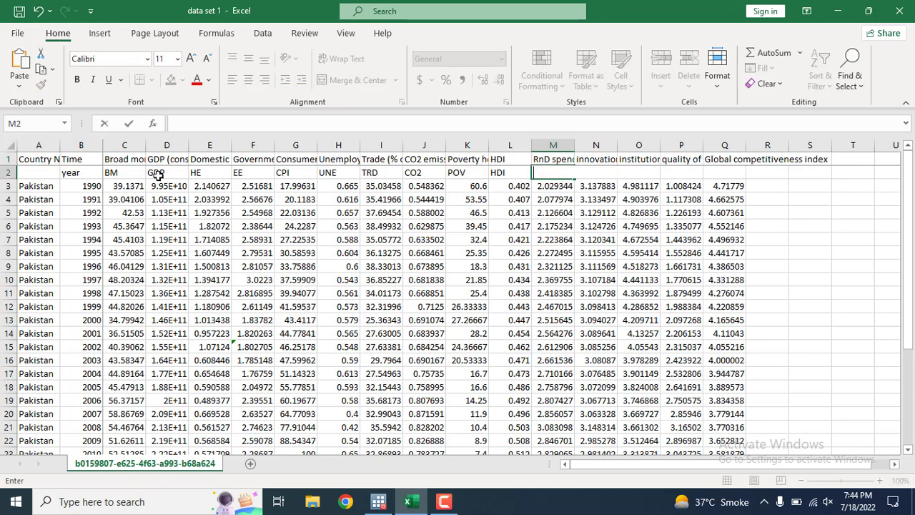
text(RND)
key(Delete)
key(Up)
key(Right)
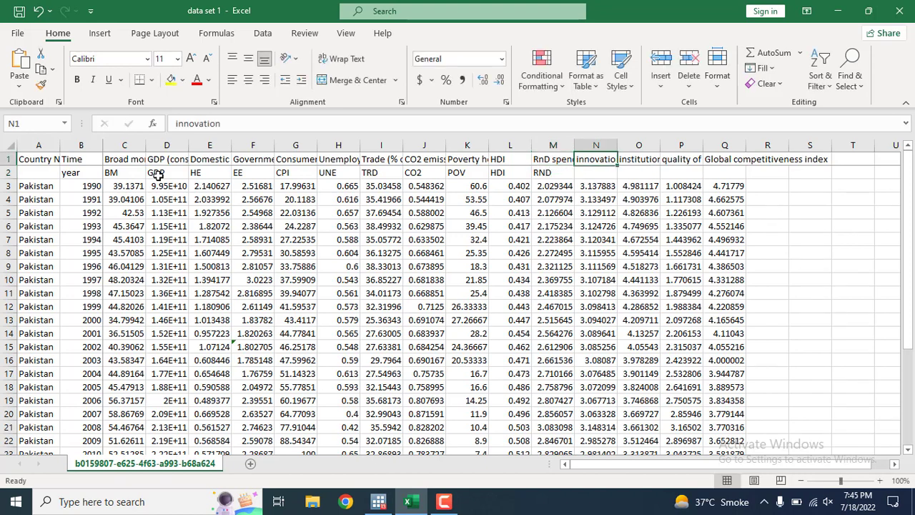
In row 2, enter the short label INNO for the innovation column and INST for the institutions column.
key(Down)
text(INNO)
key(Delete)
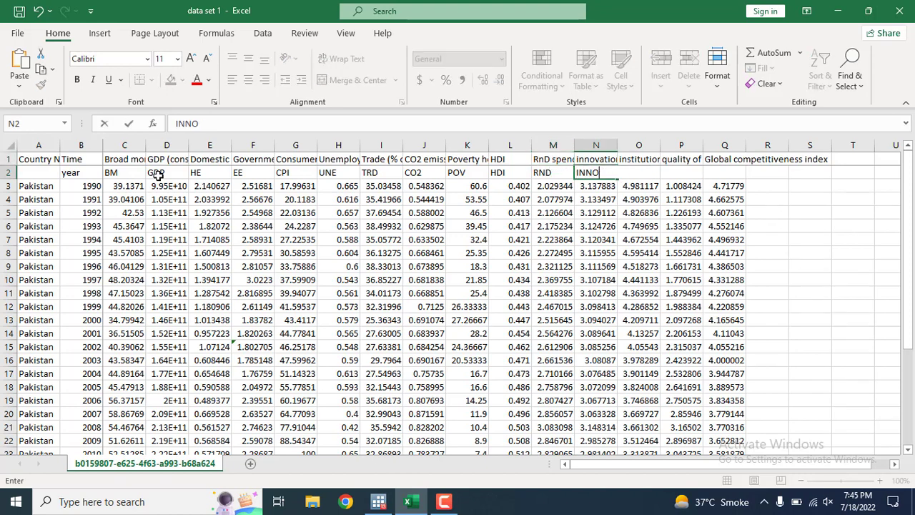
key(Right)
key(Up)
key(Down)
text(INST)
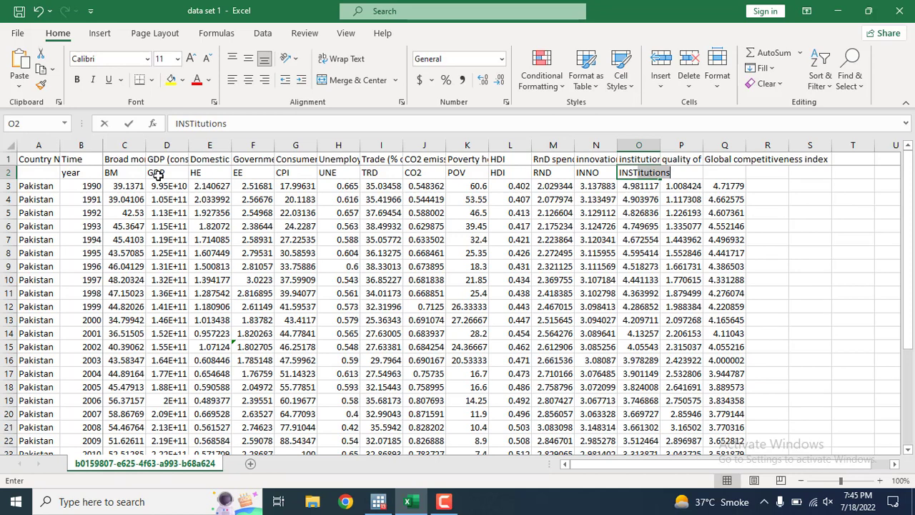
key(Delete)
key(Up)
key(Right)
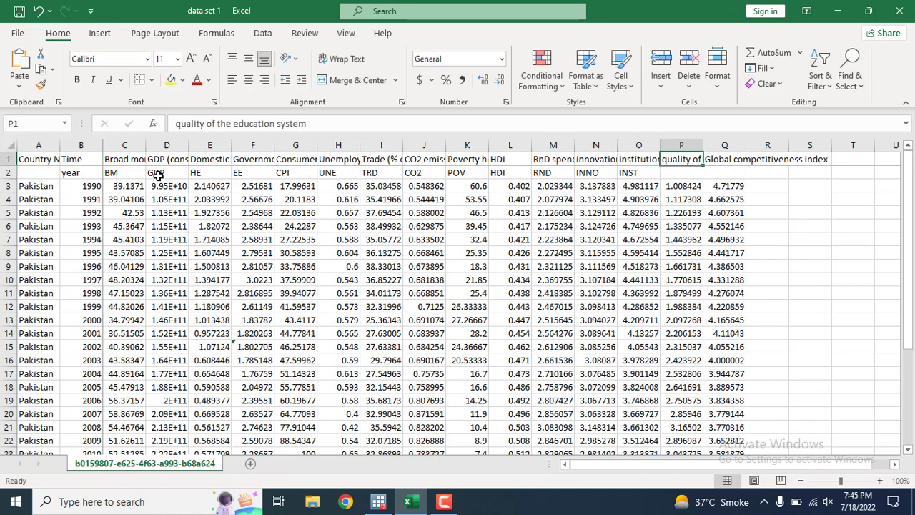
In row 2, enter QES for the quality of the education system and GCI for the global competitiveness index, and save the workbook.
key(Down)
text(QES)
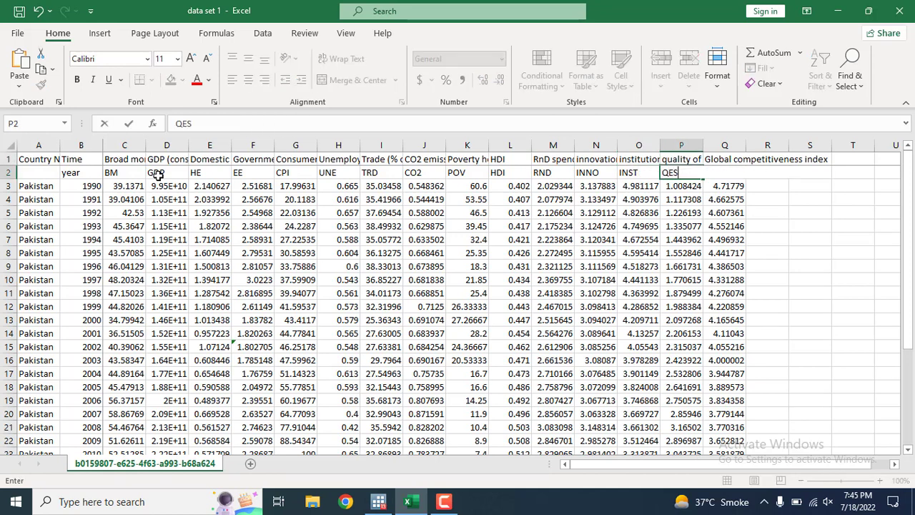
key(Up)
key(Right)
key(Down)
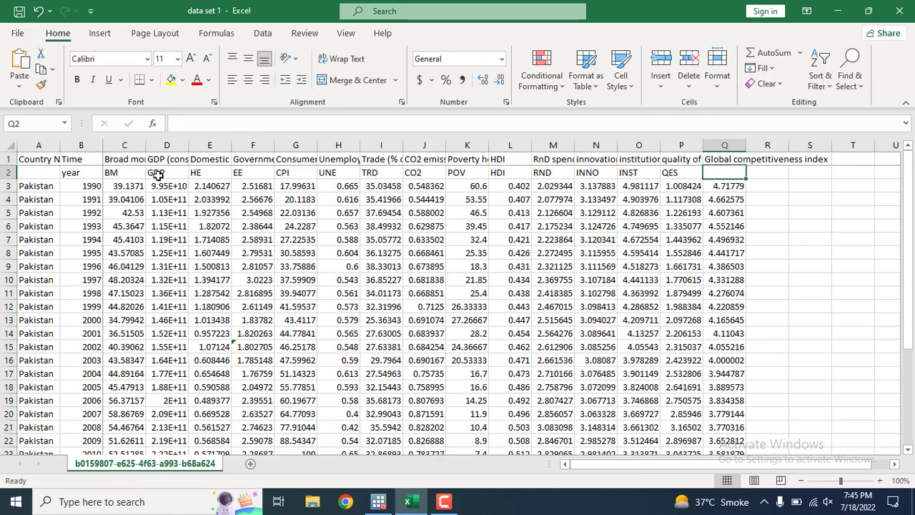
text(GCI)
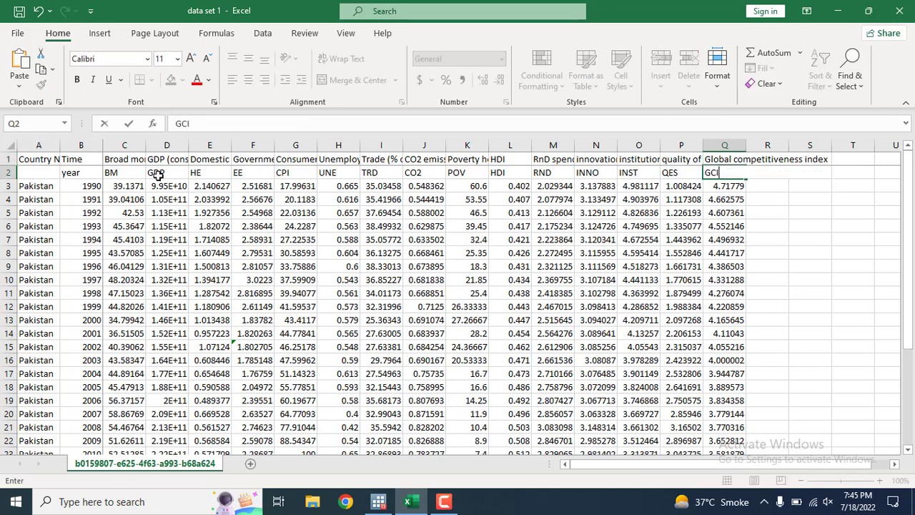
key(Return)
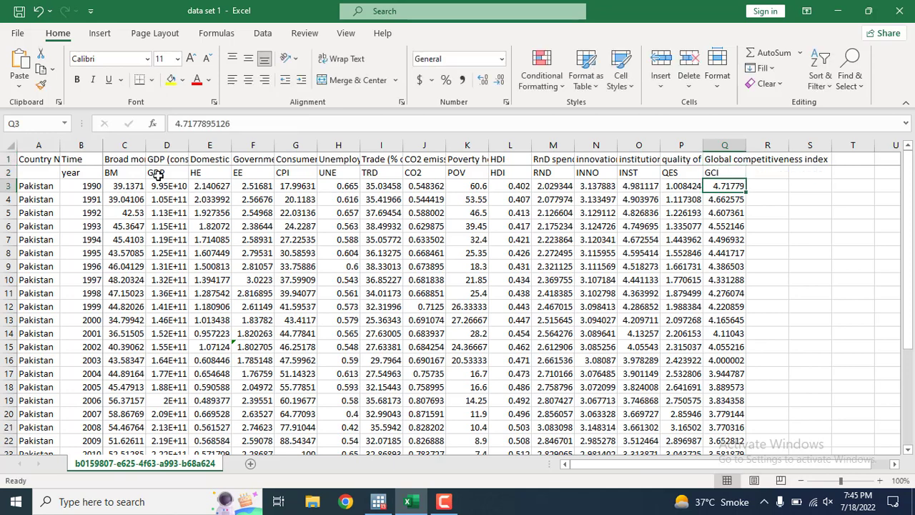
click(19, 11)
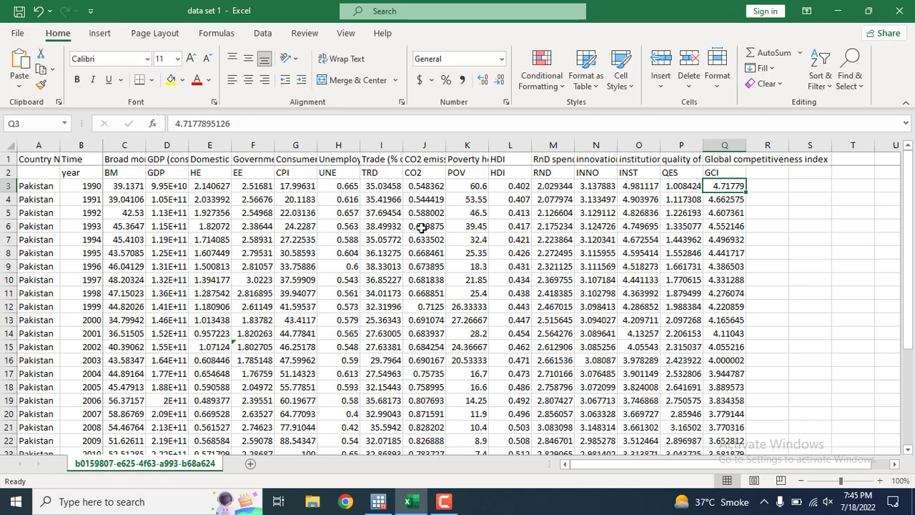
Copy the data block from the year label in B2 through the last filled column and row.
click(82, 172)
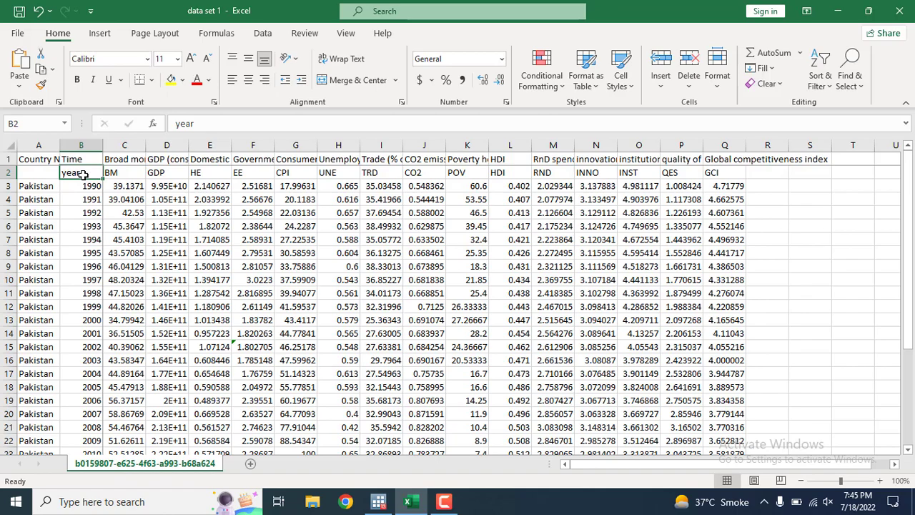
key(ctrl+shift+Right)
key(ctrl+shift+Down)
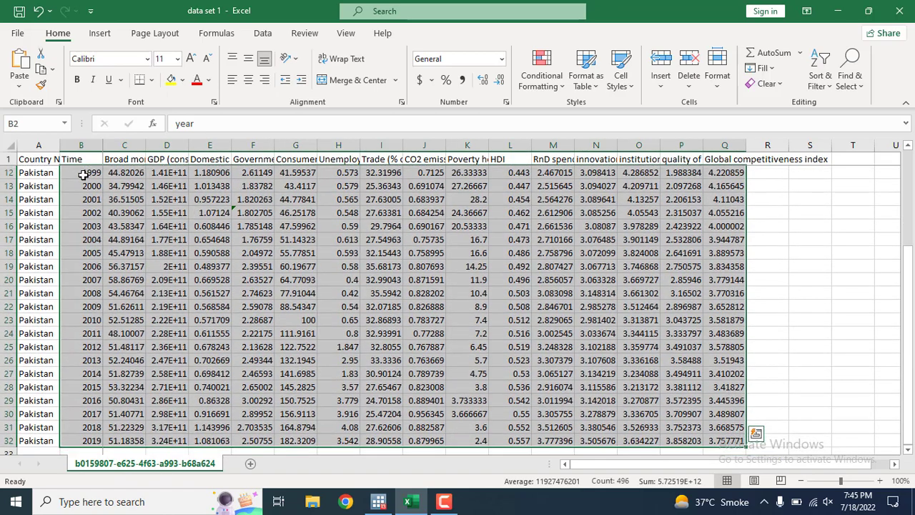
key(ctrl+c)
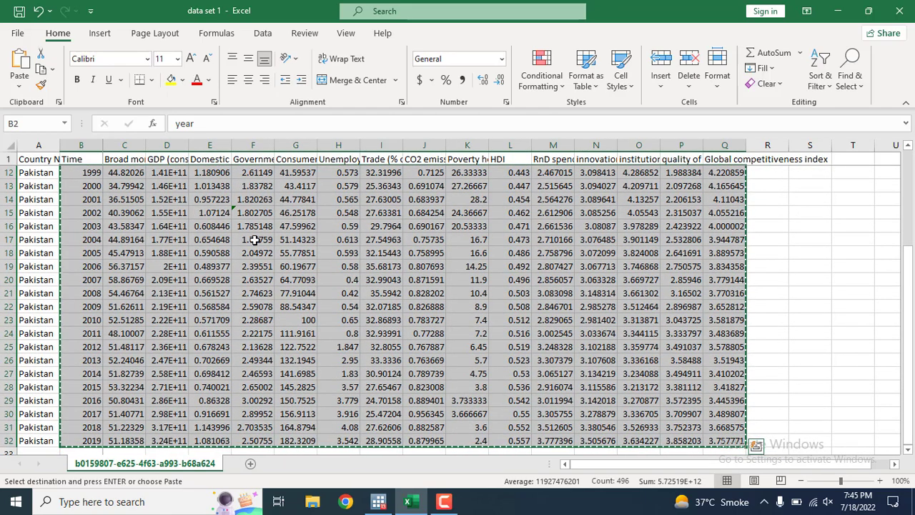
Switch to Stata and paste the copied data into the editable Data Editor, treating the first row as variable names.
click(376, 501)
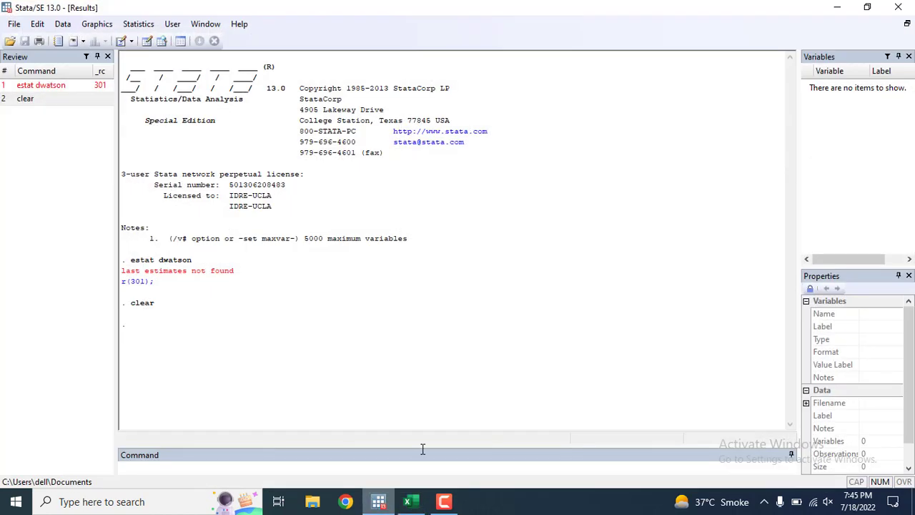
click(145, 41)
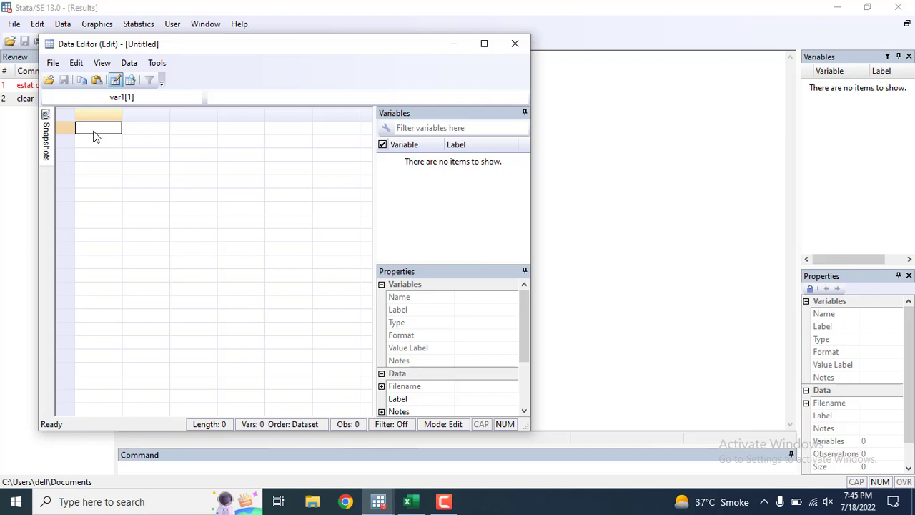
key(ctrl+v)
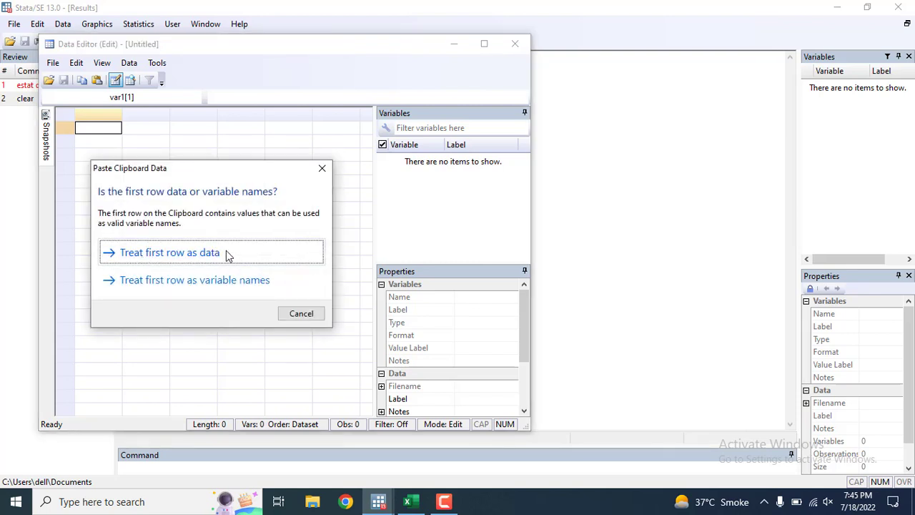
click(231, 289)
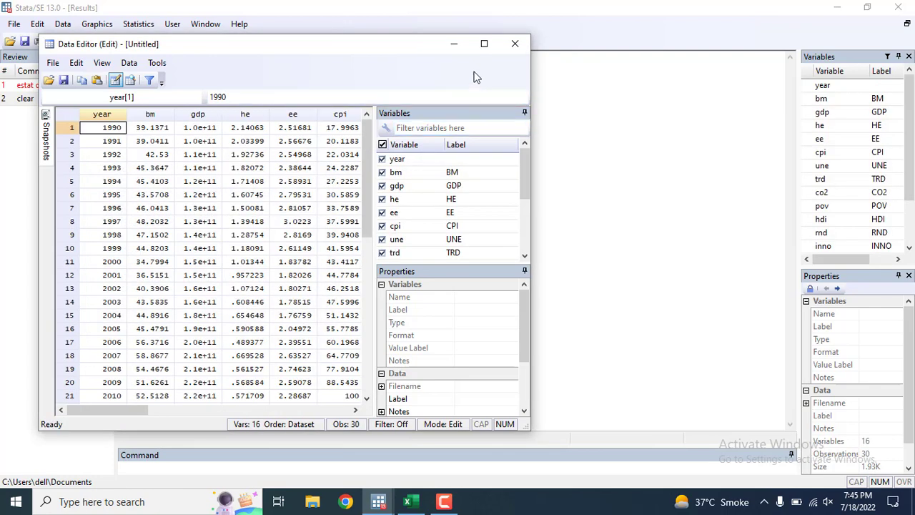
Review the pasted variables and observations in the maximized Data Editor and close the editor.
click(484, 44)
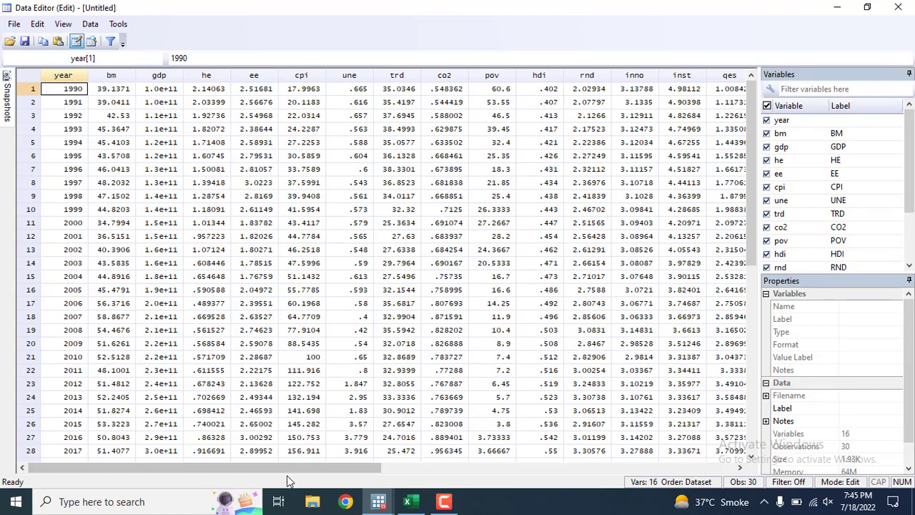
drag(272, 471, 222, 461)
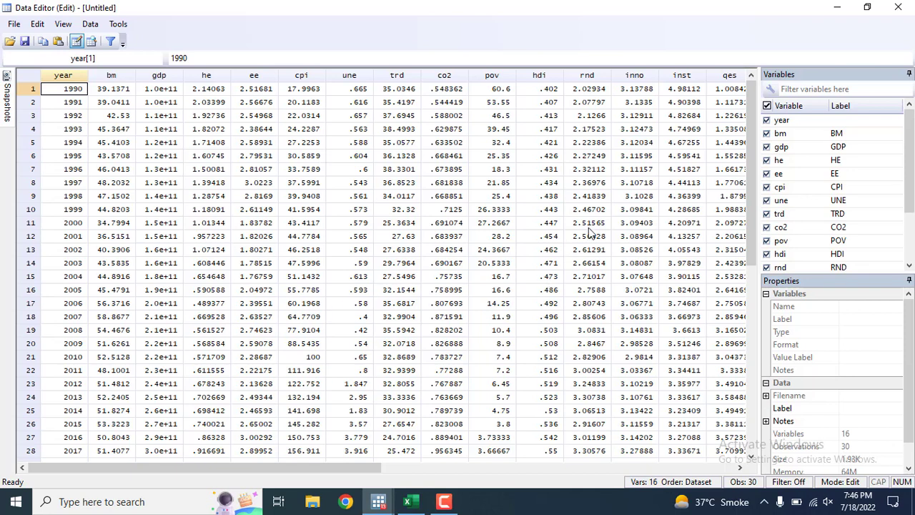
click(899, 9)
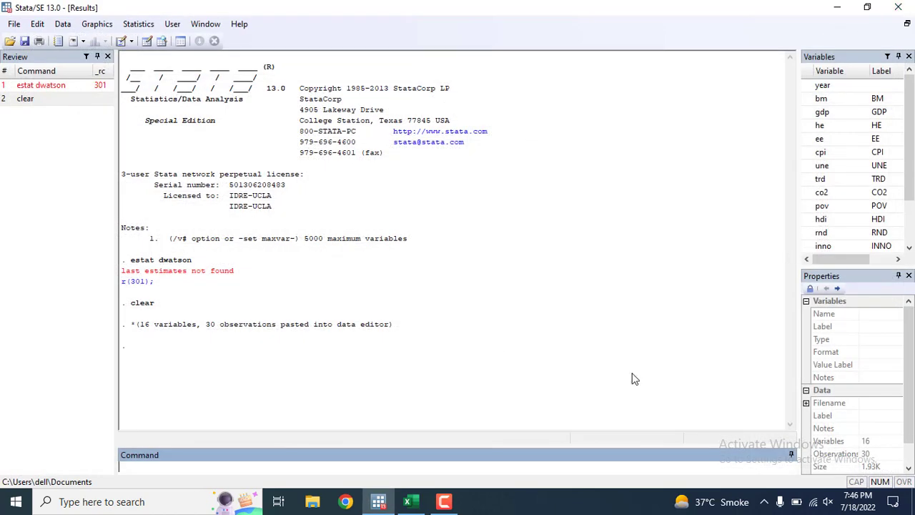
Enlarge the command area and declare year as the time variable with "tsset year".
click(389, 473)
drag(378, 446, 414, 392)
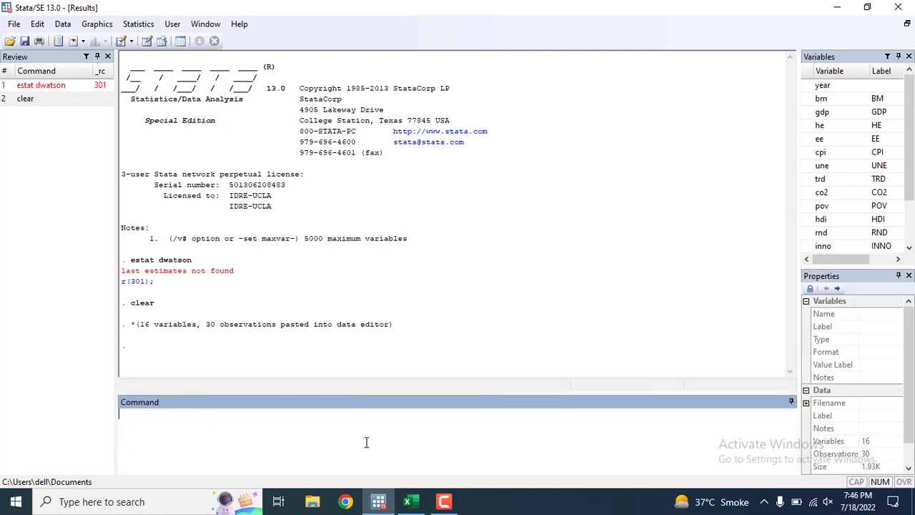
text(tsset year)
key(Return)
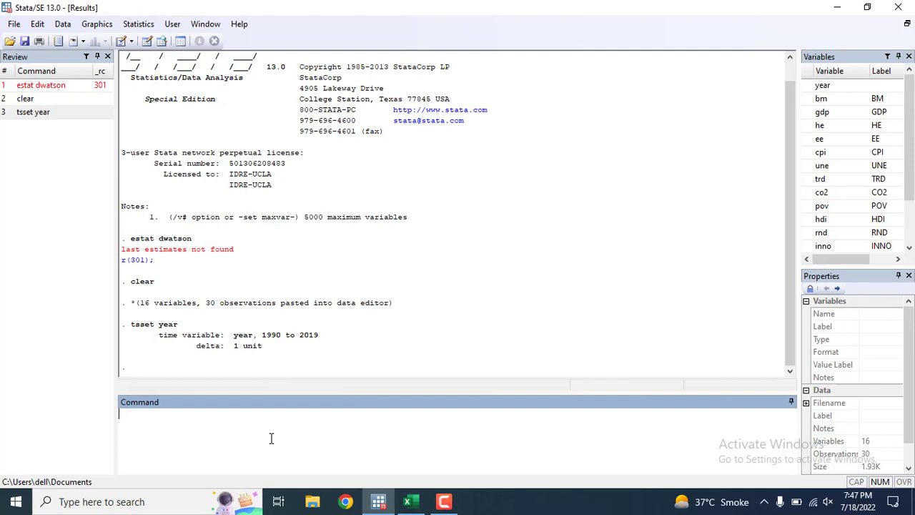
Try to run "tabstat bm gdp he ee cpi une, stats (n mean median iqr sd skewness kutosis p25 p75 range)".
text(tabstat bm gdp he ee )
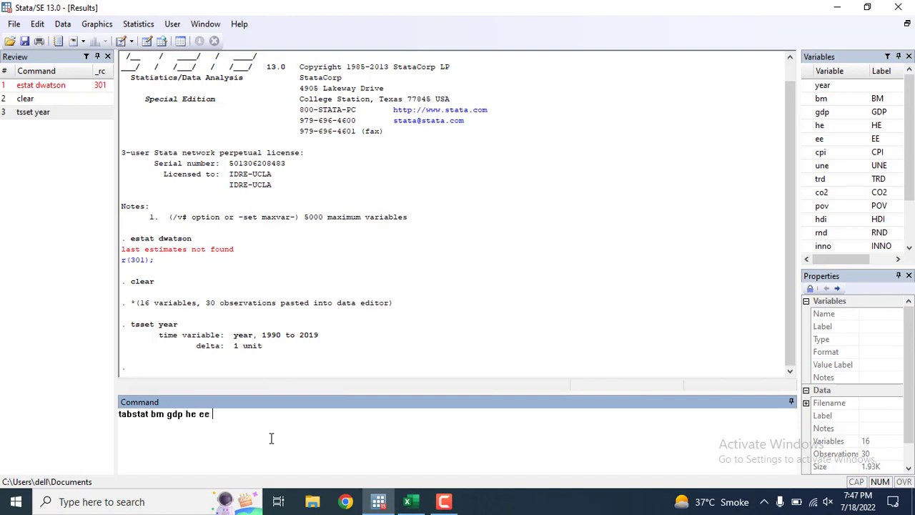
text(cpi une, stats (n mean )
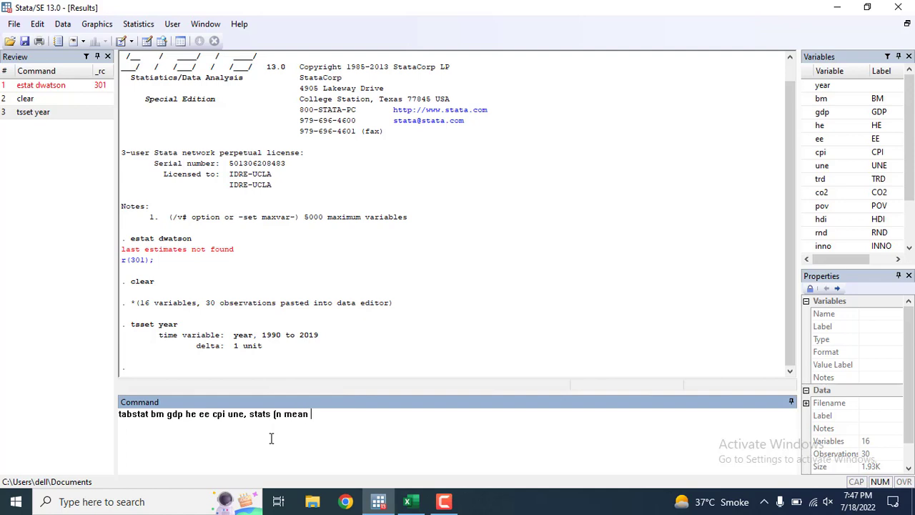
text(mean)
key(BackSpace)
key(BackSpace)
text(dian )
text(iqr)
text( sd )
text(skewness )
text(kurt)
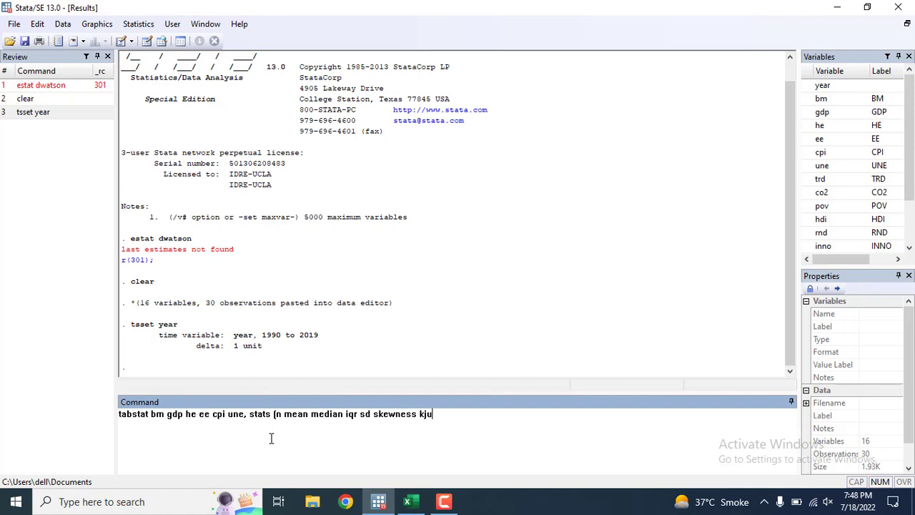
key(BackSpace)
key(BackSpace)
key(BackSpace)
text(utosis p25 p75 range))
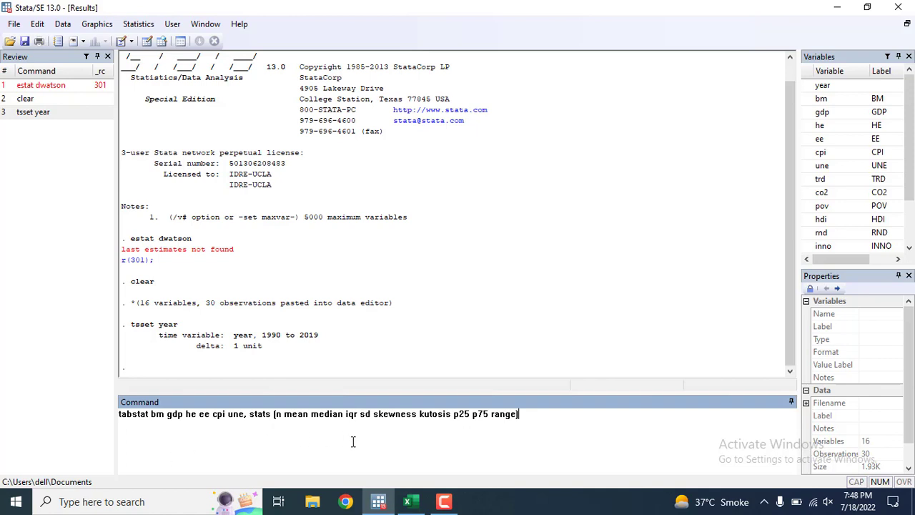
key(Return)
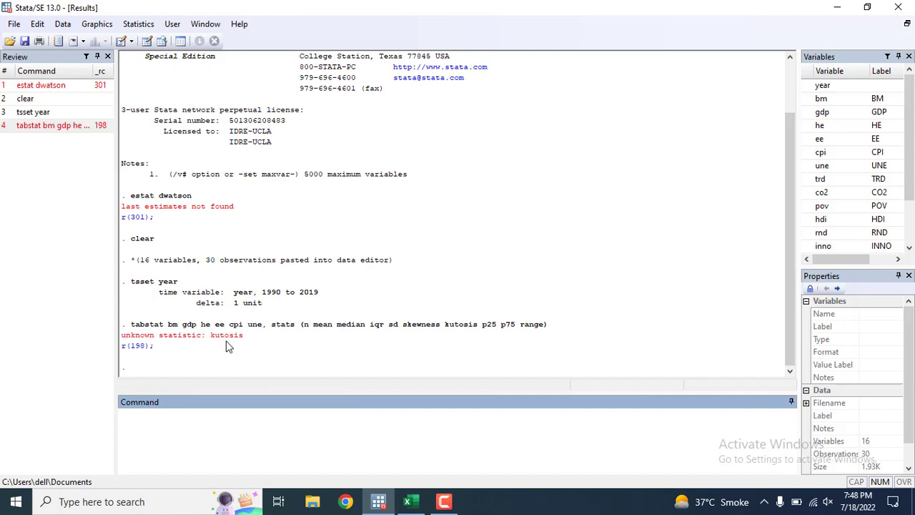
Recall the tabstat command, correct the misspelled statistic to kurtosis, and run it again.
key(Page_Up)
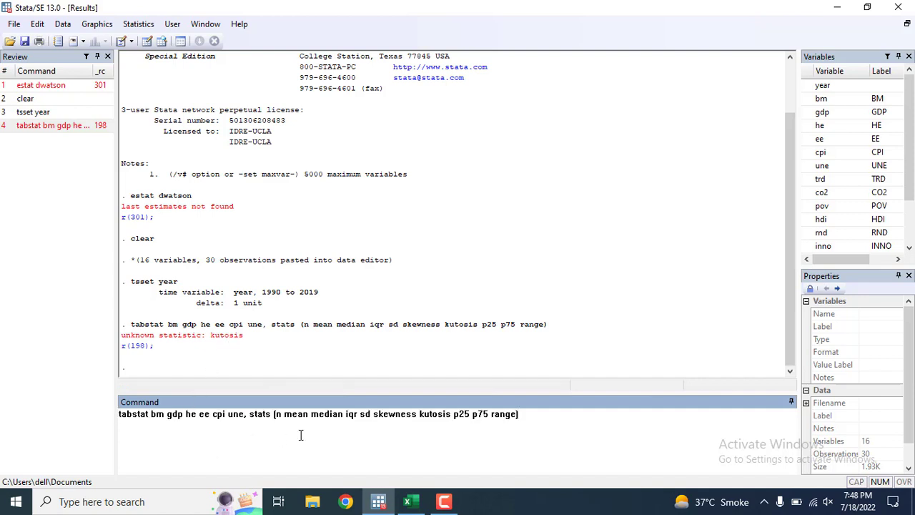
click(430, 414)
text(r)
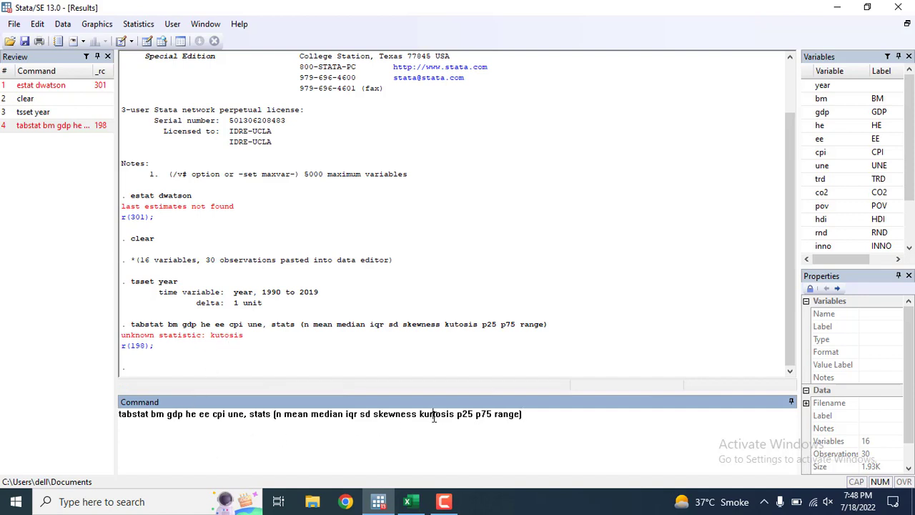
key(Return)
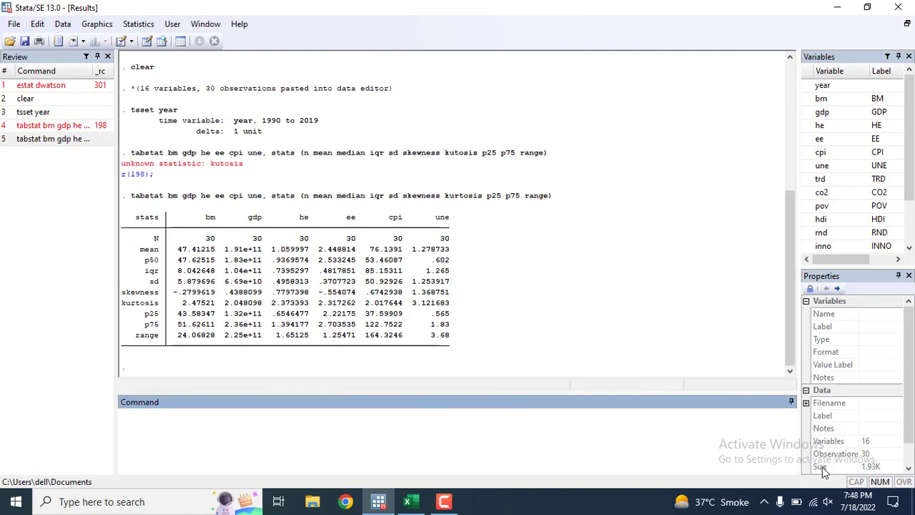
click(810, 451)
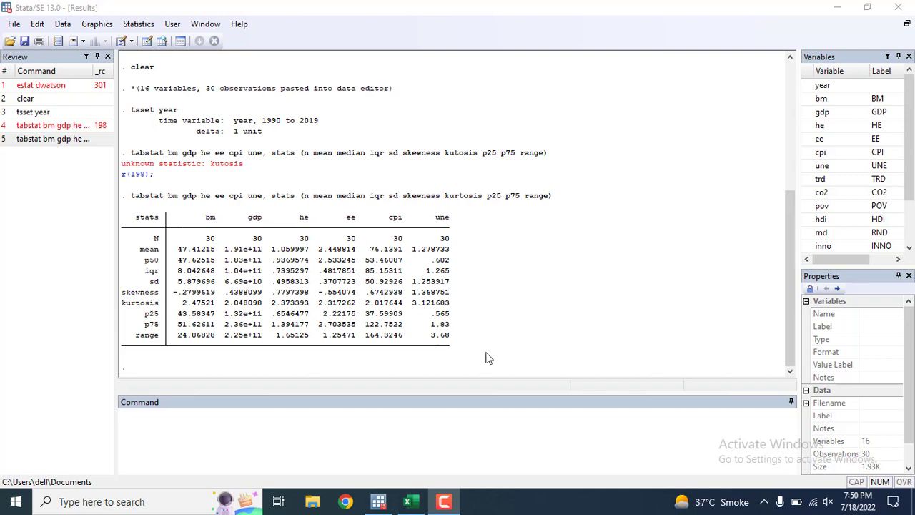
Reuse the tabstat variable list without its stats option to run the skewness/kurtosis normality test "sktest bm gdp he ee cpi une".
click(288, 443)
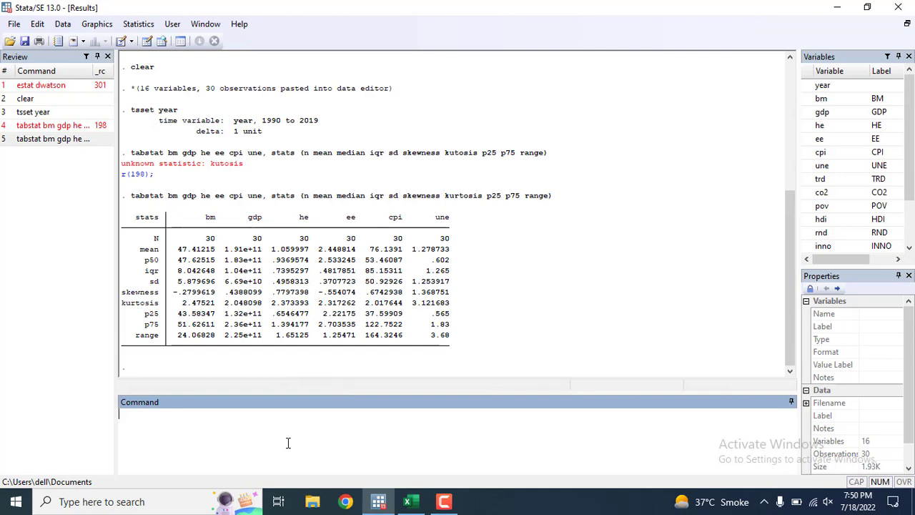
key(Page_Up)
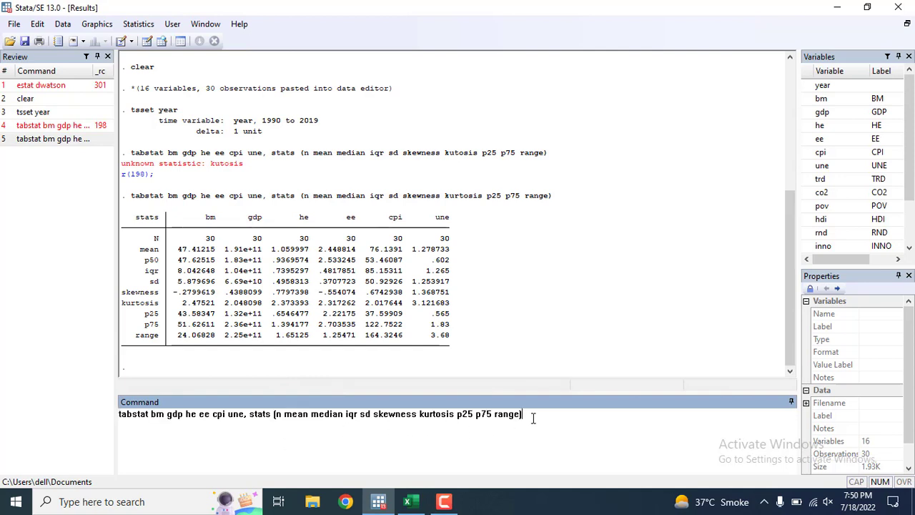
drag(533, 416, 246, 421)
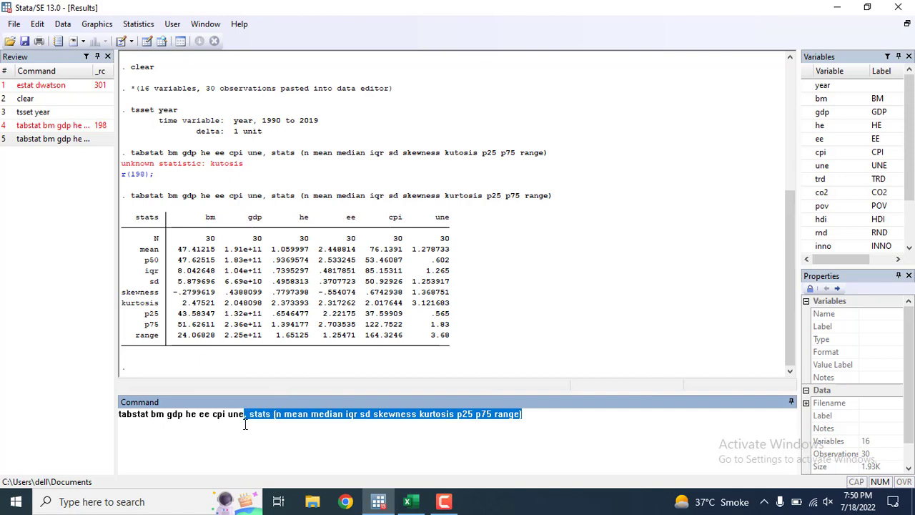
key(BackSpace)
key(BackSpace)
drag(147, 415, 63, 416)
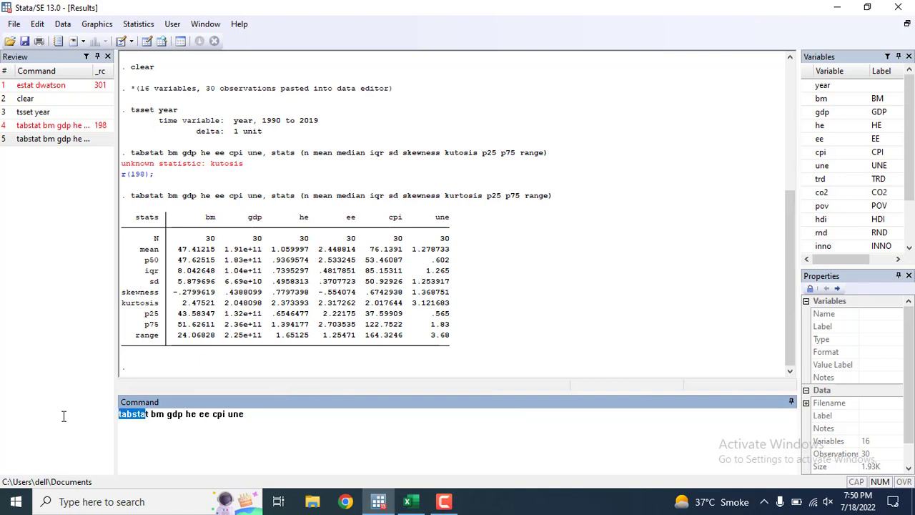
key(Delete)
key(Delete)
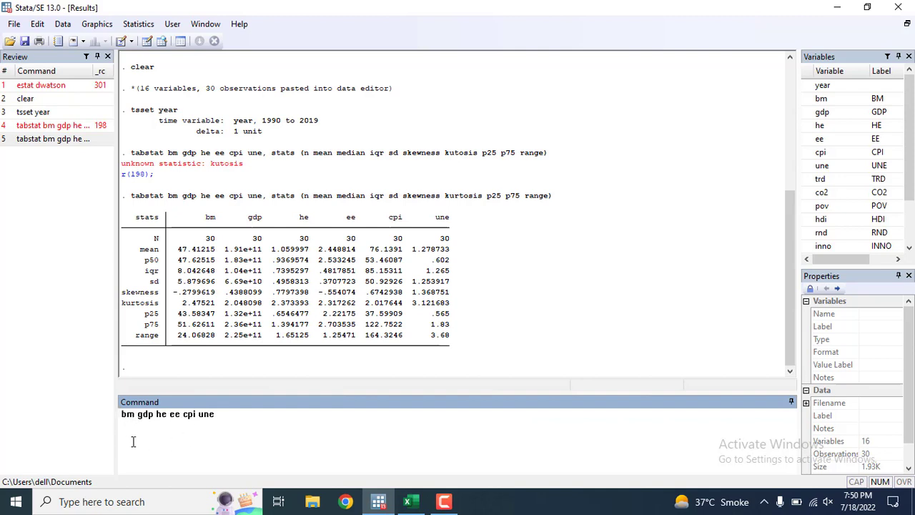
text(sktest)
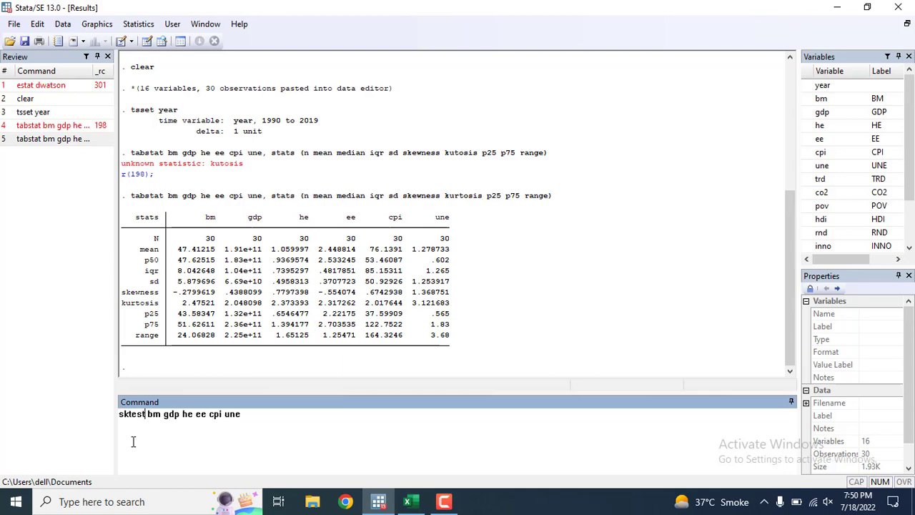
key(Return)
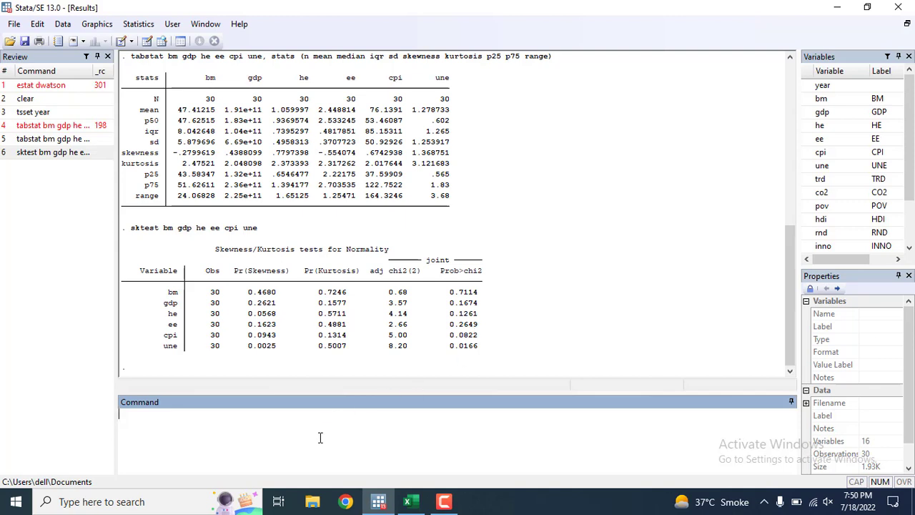
Recall the sktest command and change it to run the Shapiro-Wilk test "swilk bm gdp he ee cpi une".
key(Page_Up)
double_click(136, 414)
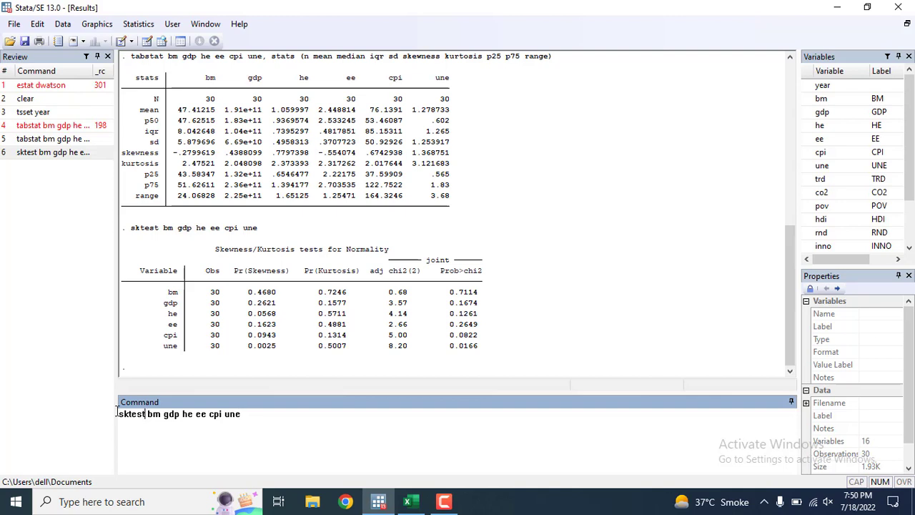
text(swilk)
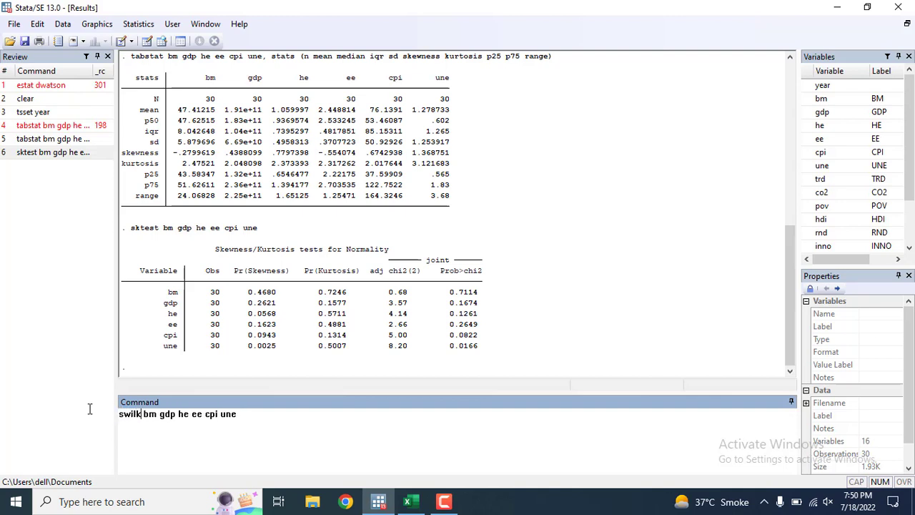
key(Return)
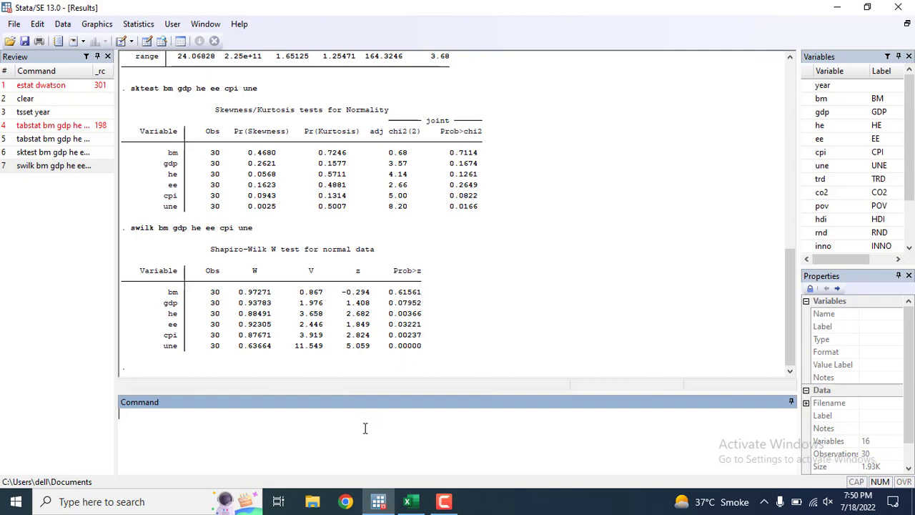
Recall the swilk command and change it to run the Shapiro-Francia test "sfrancia bm gdp he ee cpi une".
key(Page_Up)
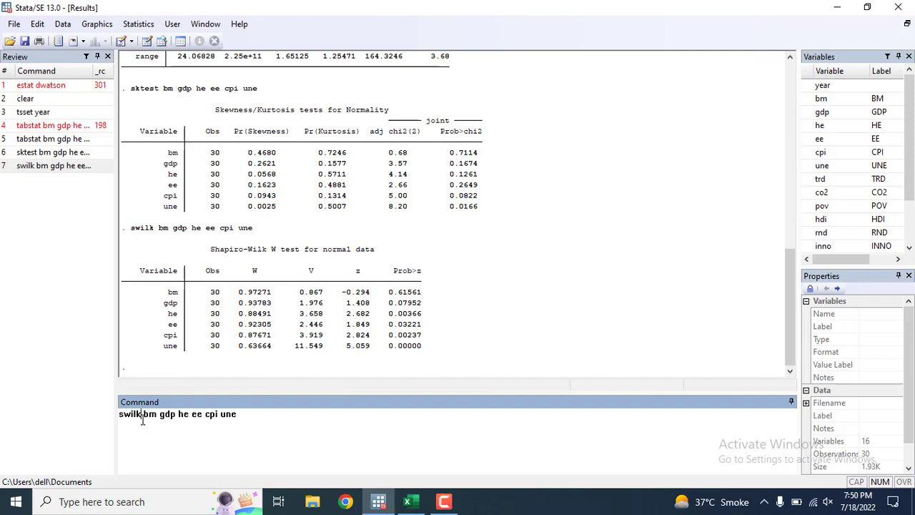
key(BackSpace)
key(BackSpace)
key(BackSpace)
key(BackSpace)
text(francia)
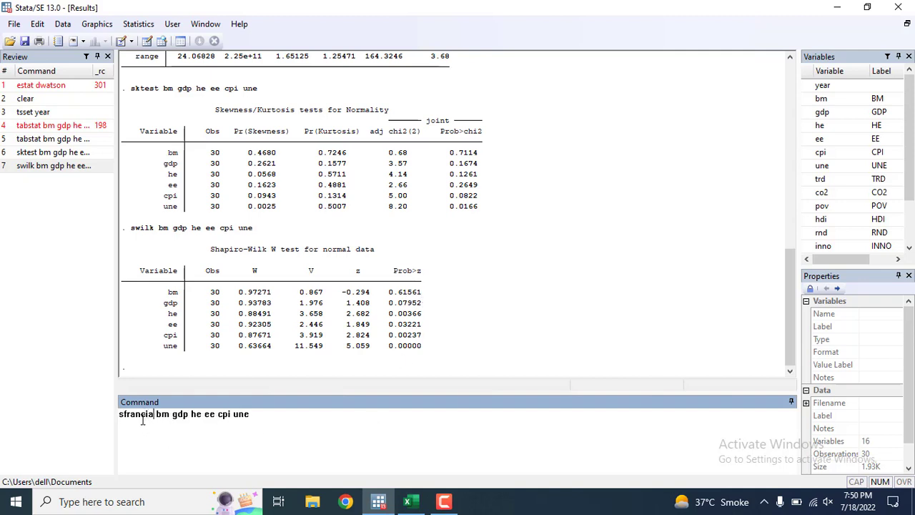
key(Return)
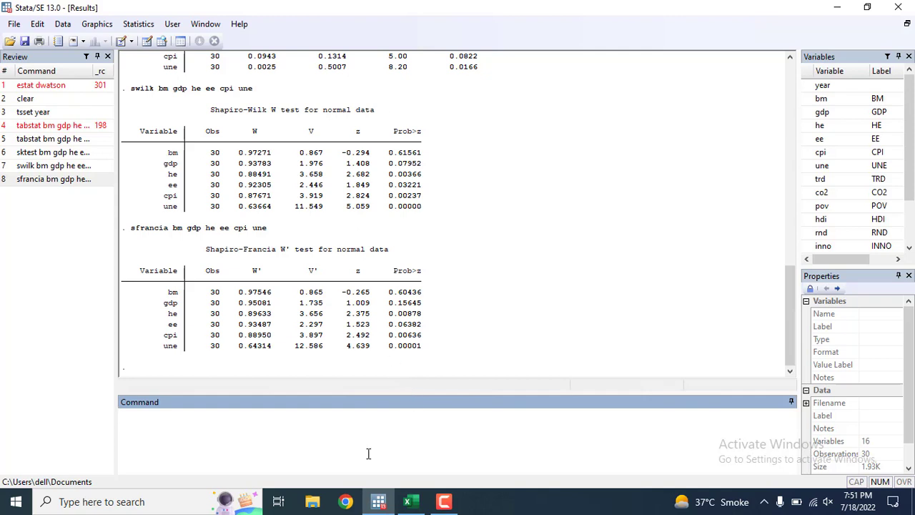
Plot a histogram of bm with a normal curve using "hist bm, norm scheme(sj)".
text(hist bm, norm theme)
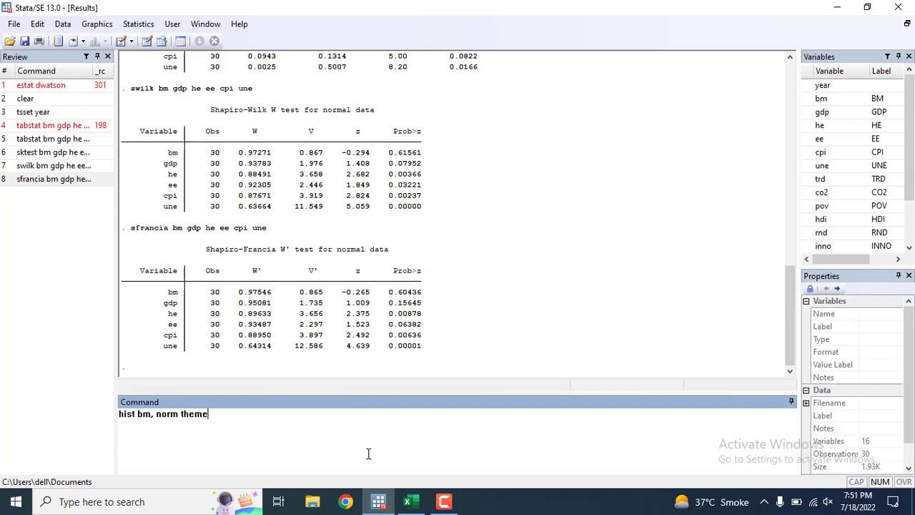
key(BackSpace)
key(BackSpace)
key(BackSpace)
key(BackSpace)
text(scheme(s)
key(Return)
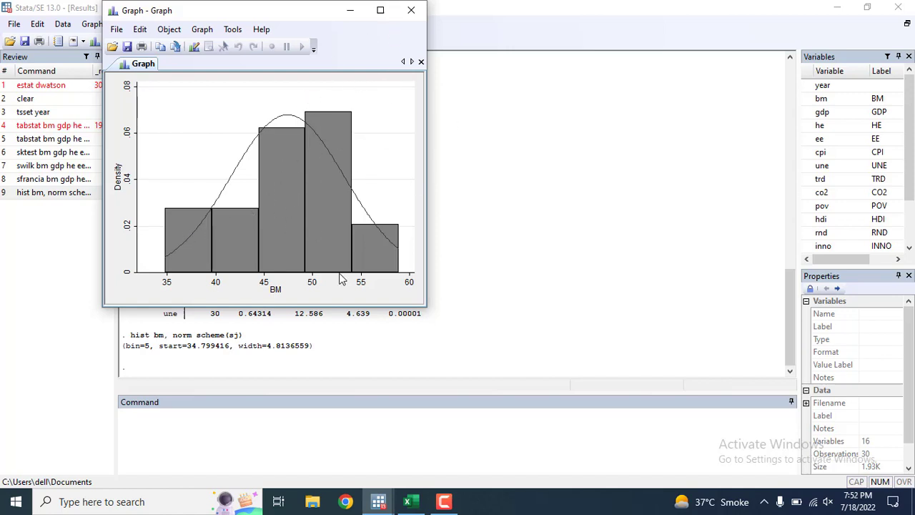
Open the histogram for editing and set its title to "Histogram of BM".
click(193, 50)
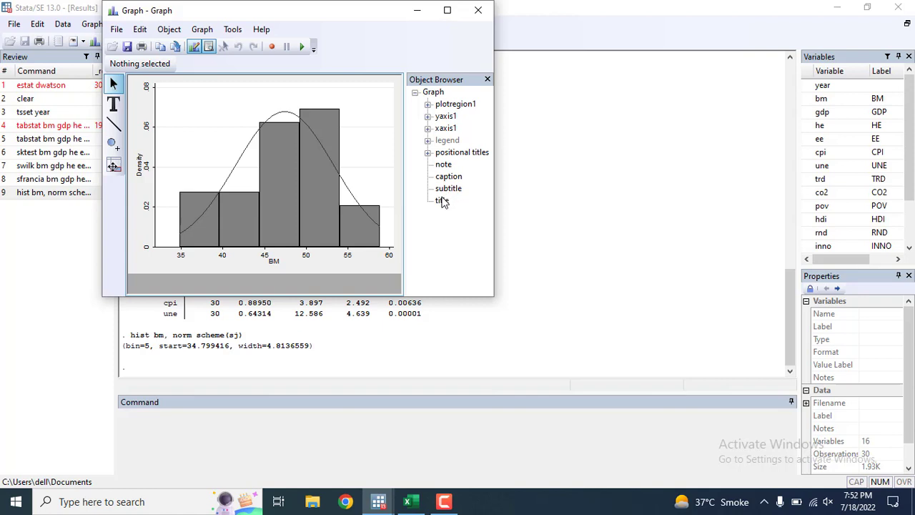
click(441, 200)
click(210, 80)
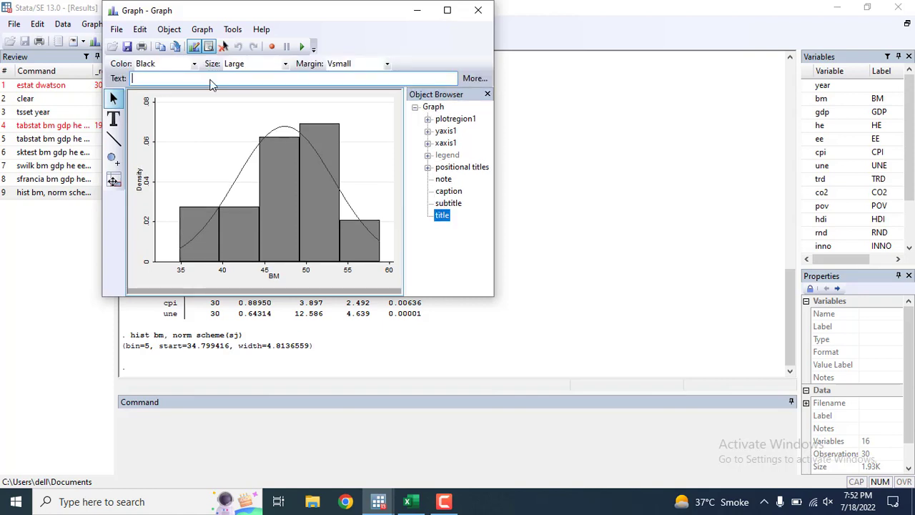
text(Histogram of BM)
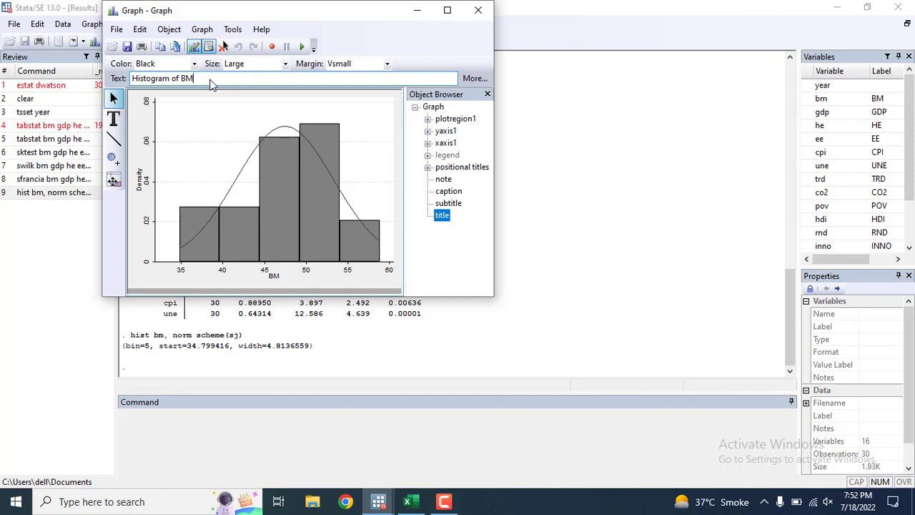
key(Return)
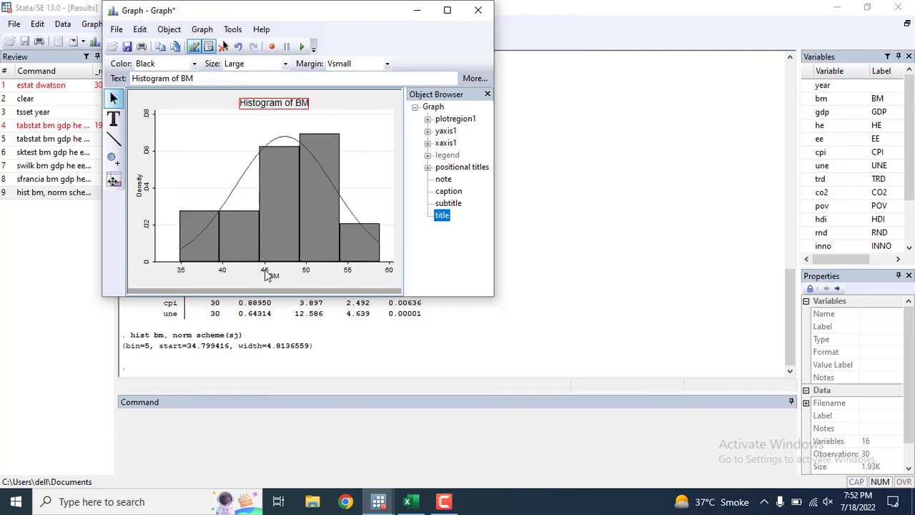
Add the caption "Source: Author Construction" to the histogram and close the graph without saving the changes.
click(438, 260)
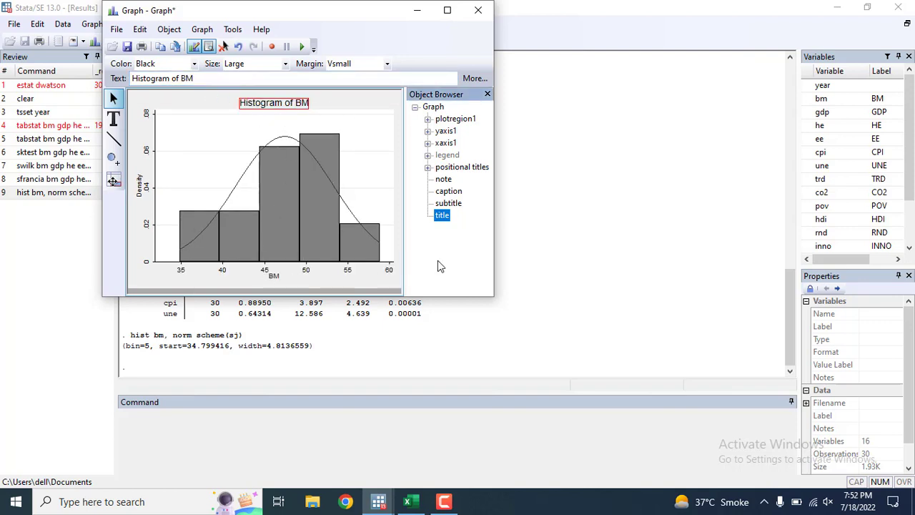
click(428, 132)
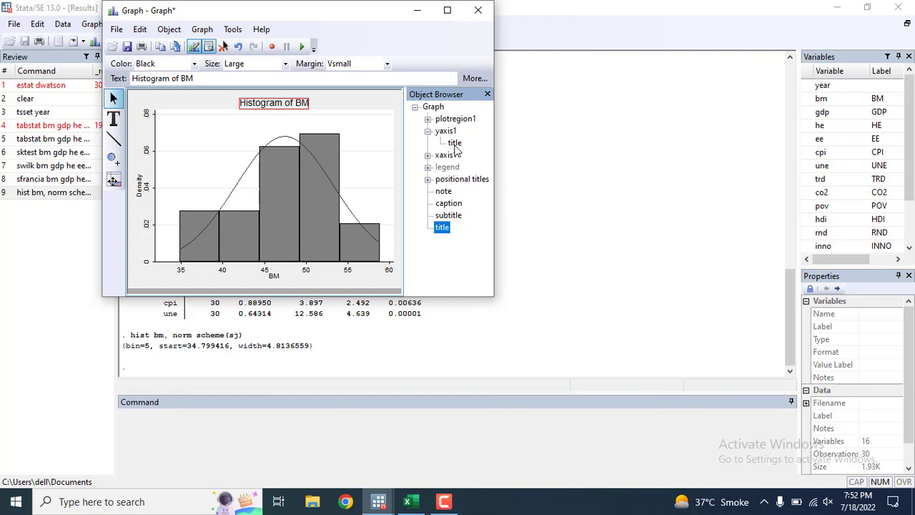
click(427, 155)
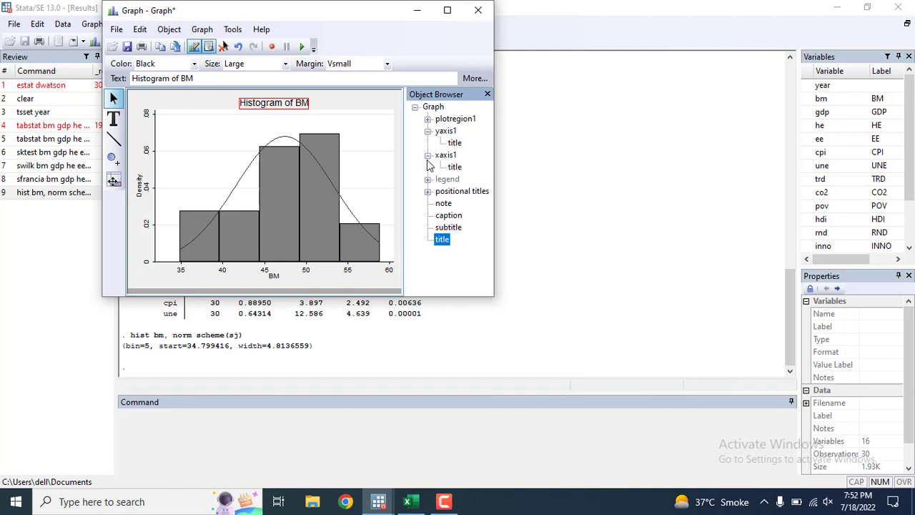
click(448, 215)
double_click(448, 215)
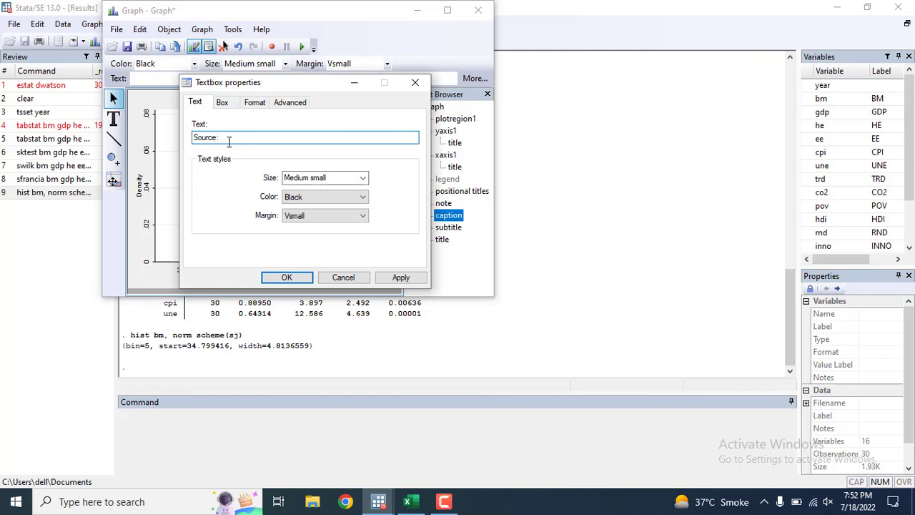
text(Source: Autor Construction)
key(Return)
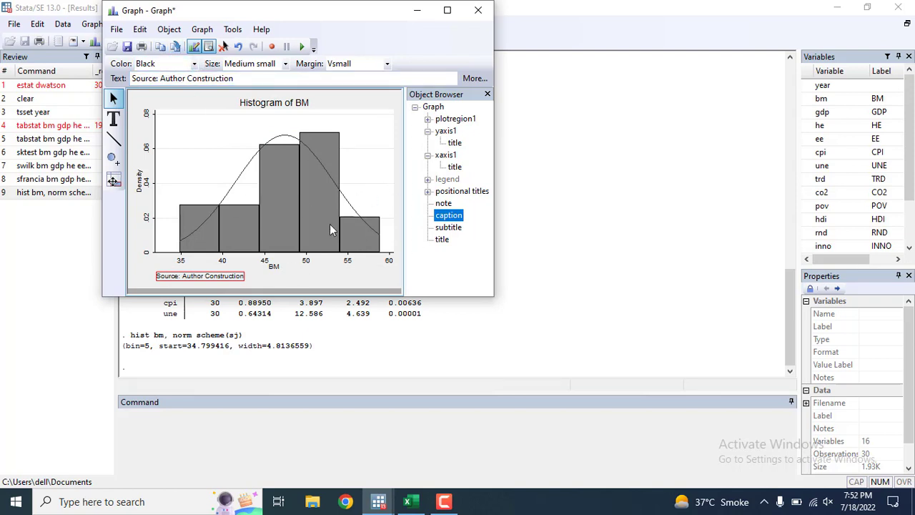
click(478, 10)
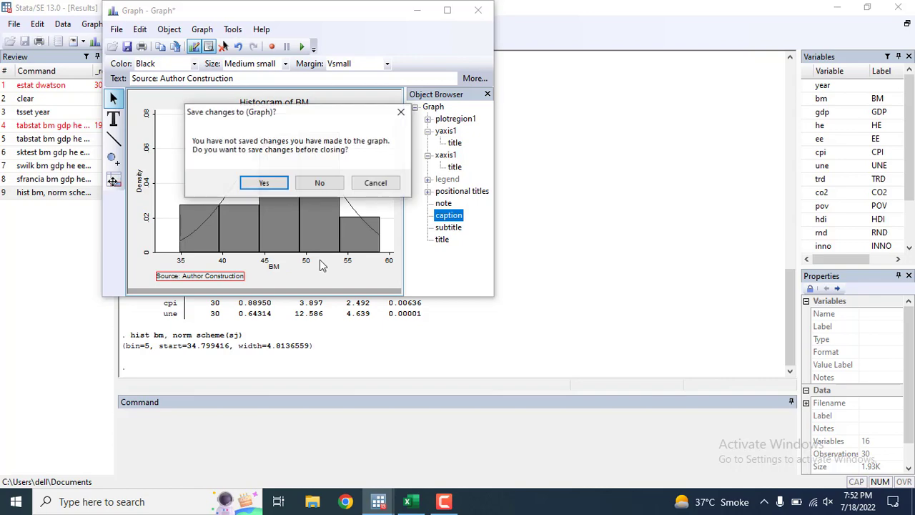
click(319, 185)
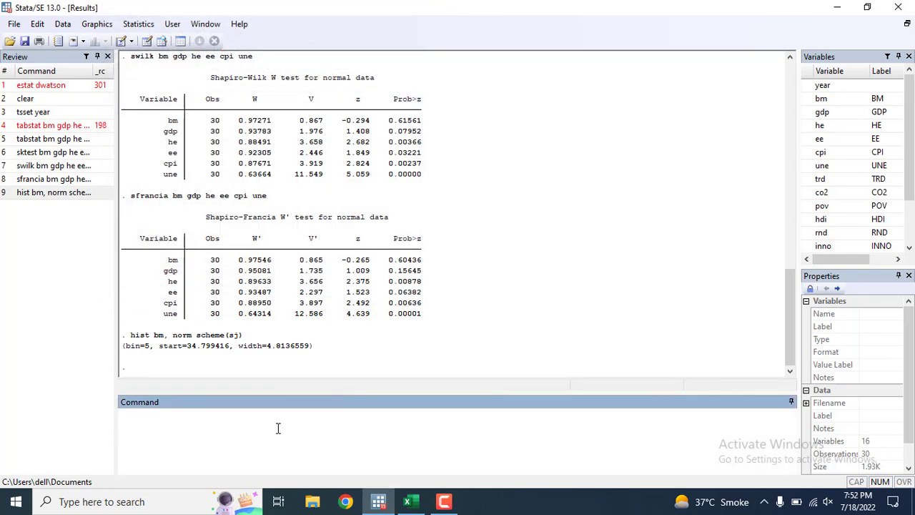
Plot a time-series line graph of bm with the command "tsline bm".
click(278, 427)
text(line)
key(BackSpace)
key(BackSpace)
key(BackSpace)
text(tsline bm)
key(Return)
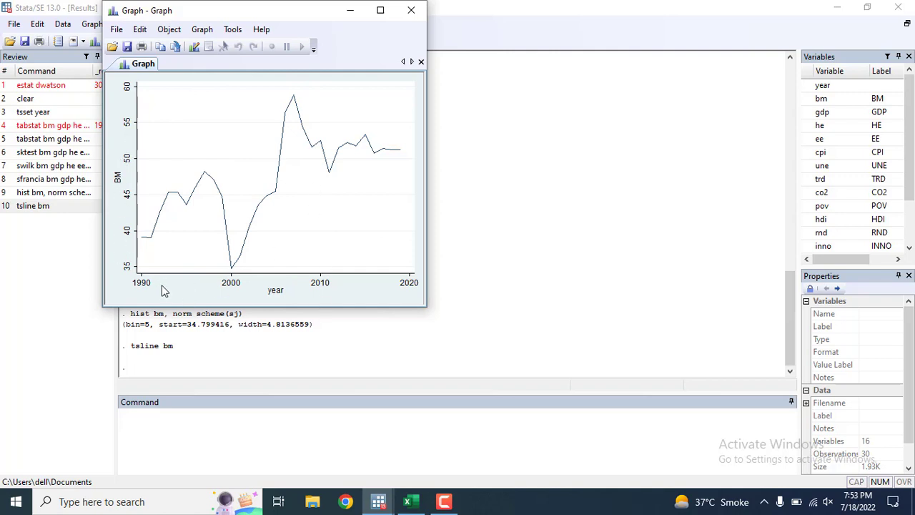
Open the line graph for editing and set the x-axis rule to a suggested 30 ticks.
click(194, 48)
double_click(233, 259)
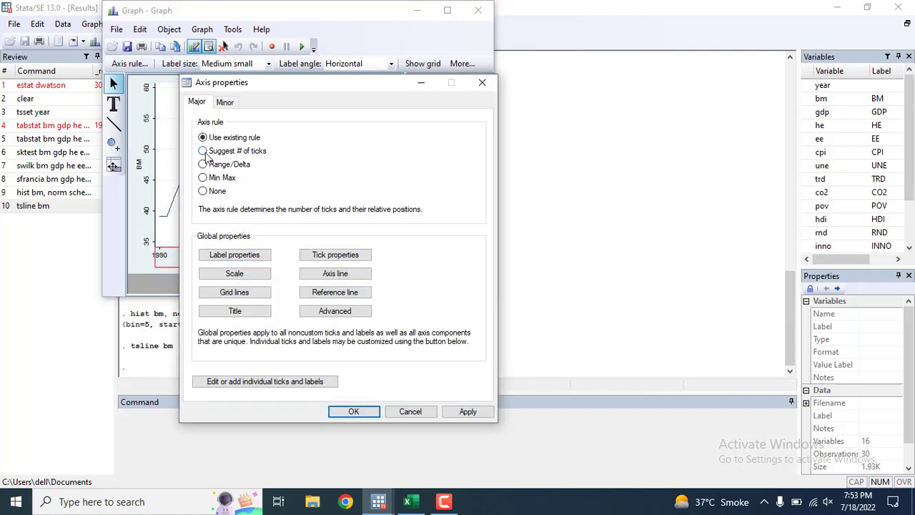
click(210, 152)
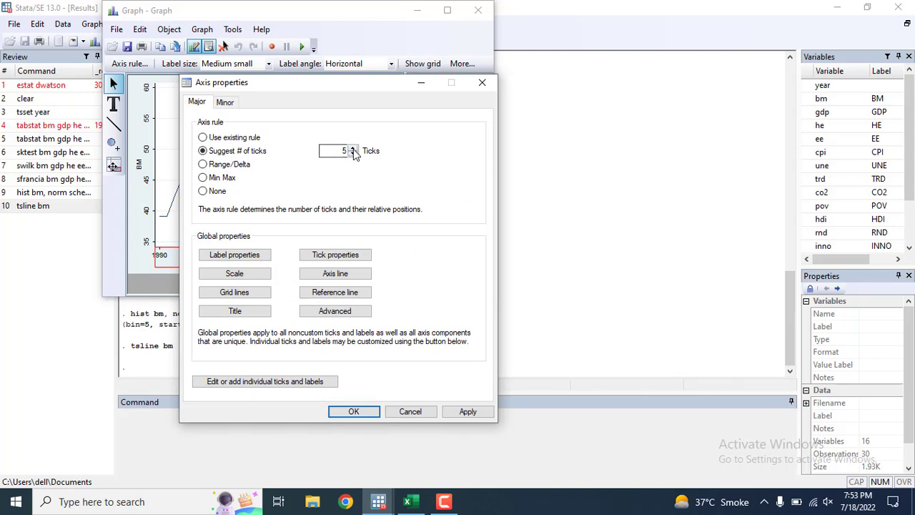
click(353, 147)
click(353, 147)
click(353, 147)
click(353, 151)
text(30)
click(353, 411)
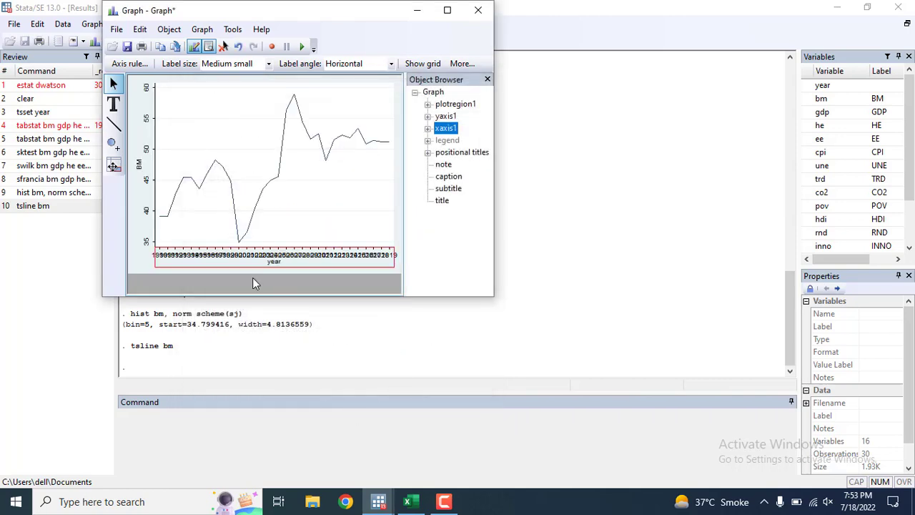
Set the size of the x-axis major labels to v. Small.
double_click(223, 256)
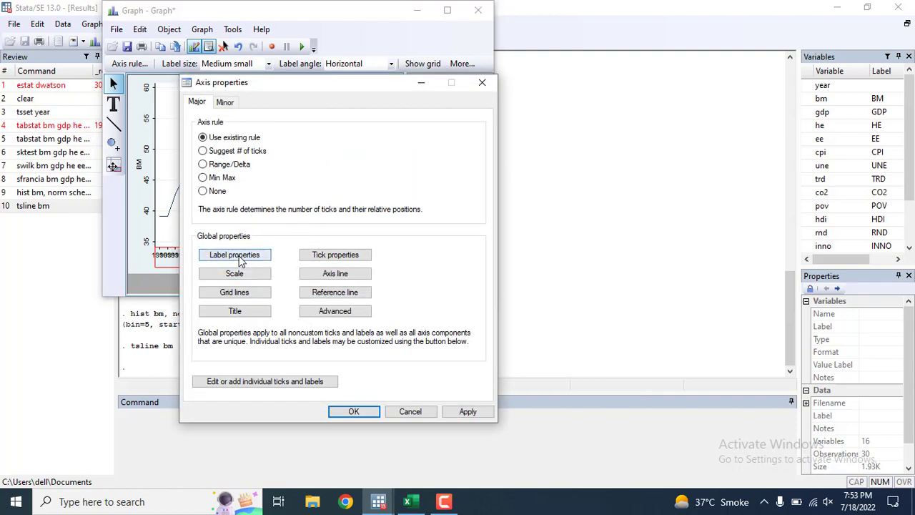
click(241, 258)
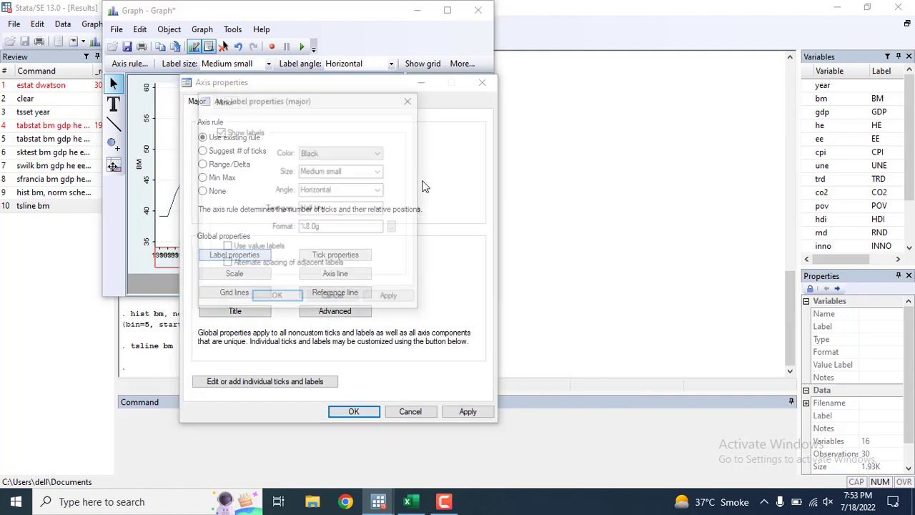
click(384, 173)
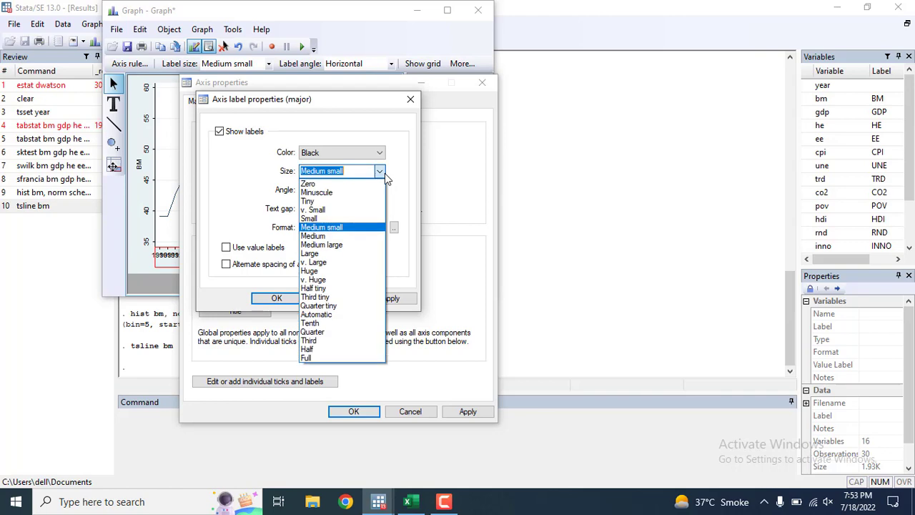
click(356, 213)
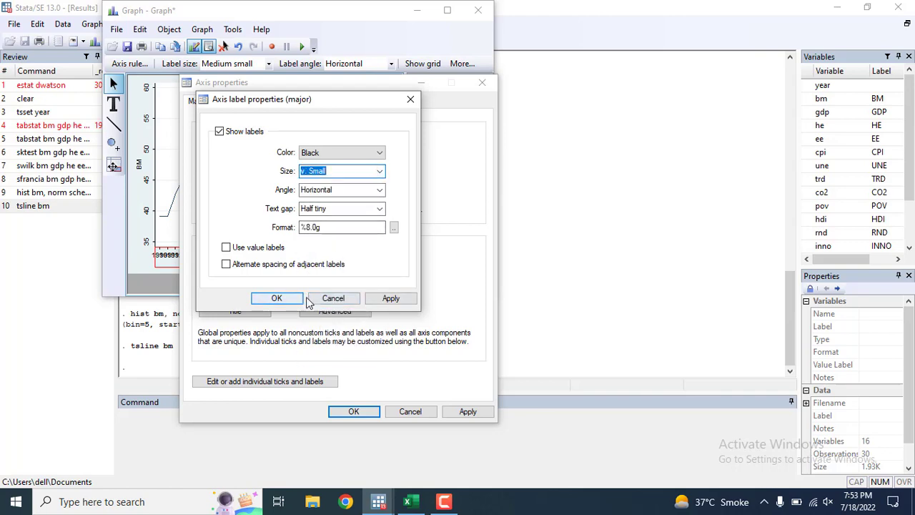
click(391, 298)
click(278, 298)
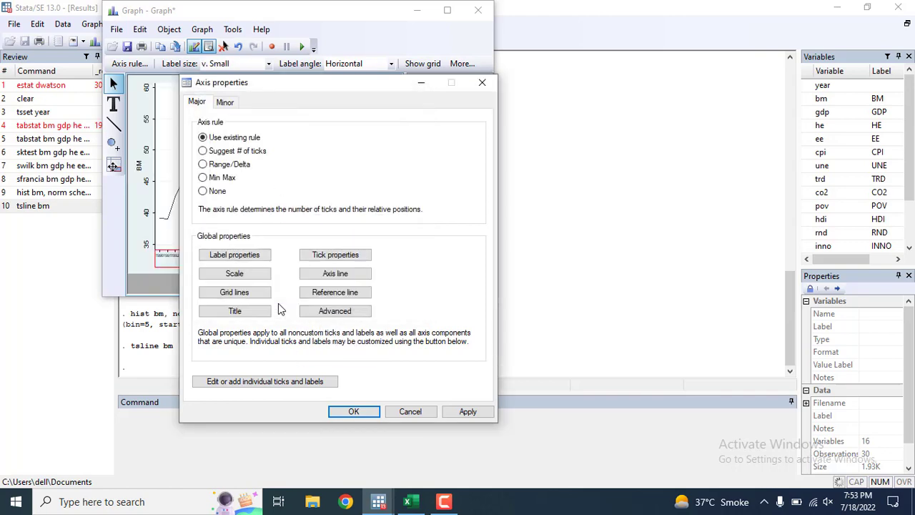
Set the x-axis major labels to size Small and angle Vertical, and apply the axis properties.
click(237, 256)
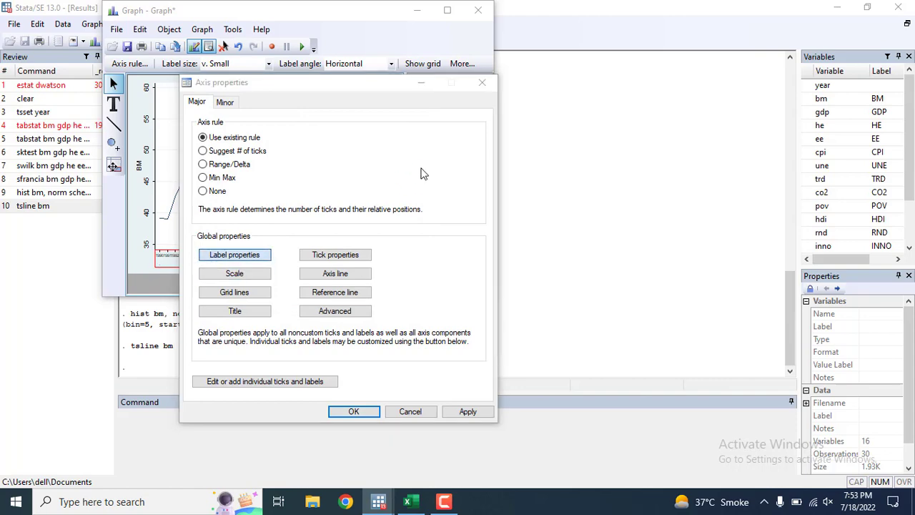
click(379, 170)
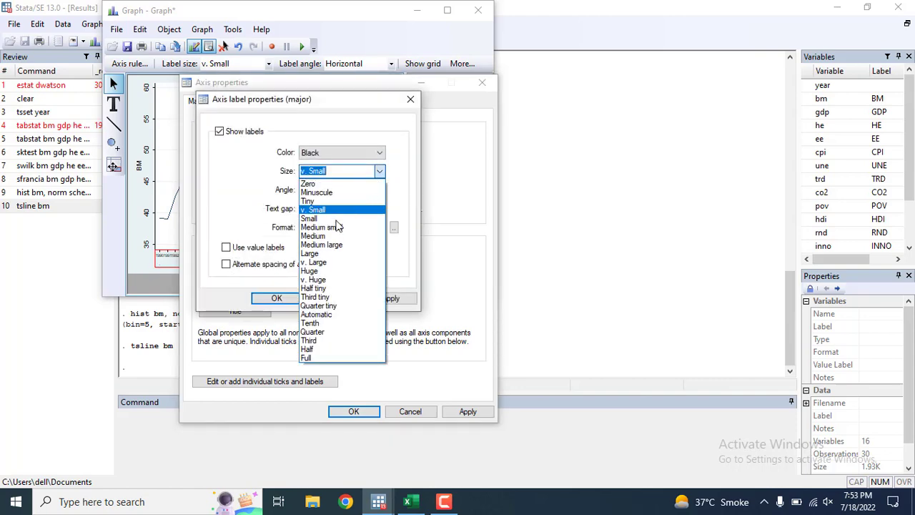
click(339, 227)
click(378, 191)
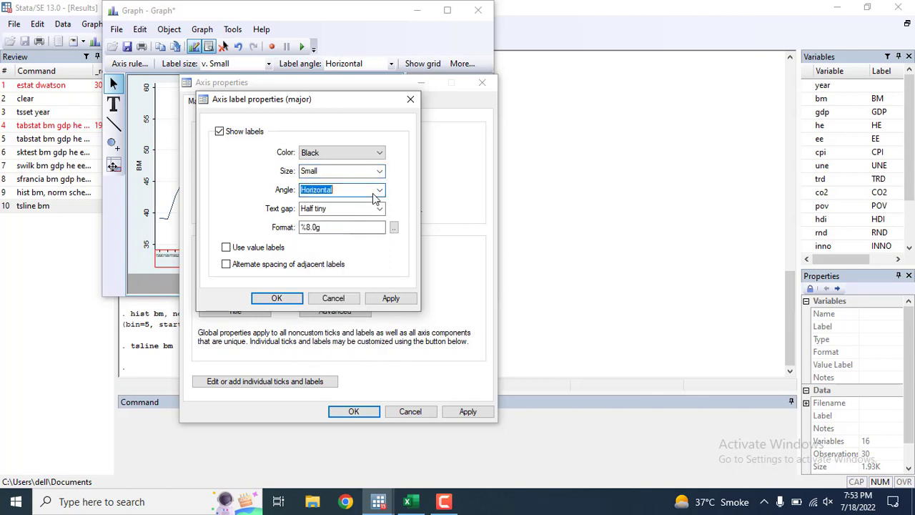
click(380, 193)
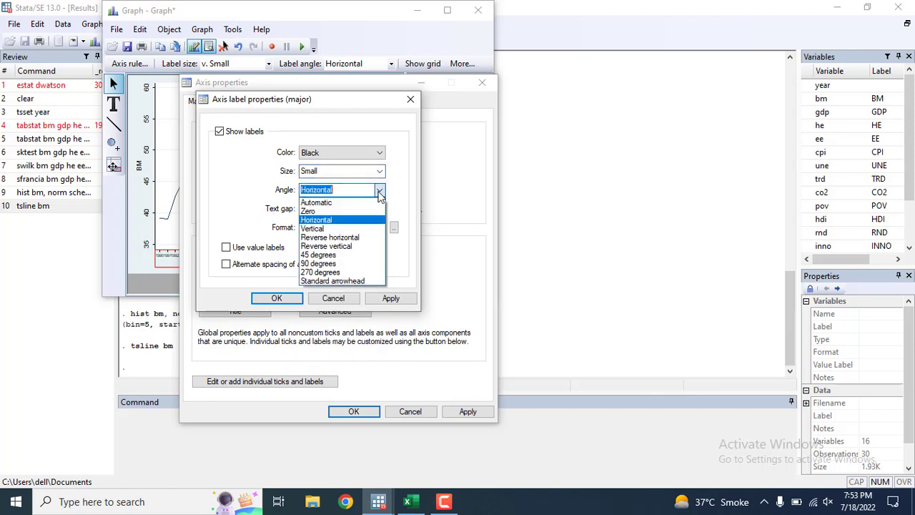
click(329, 229)
click(277, 298)
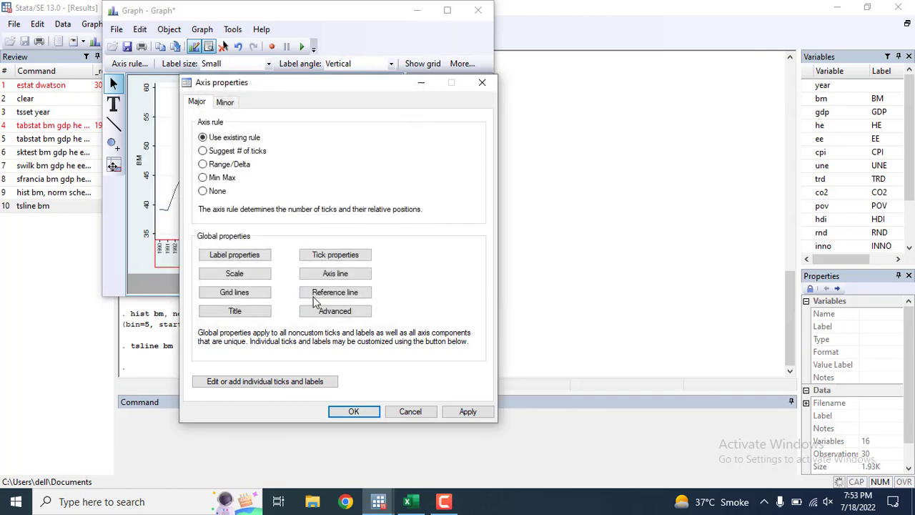
click(458, 412)
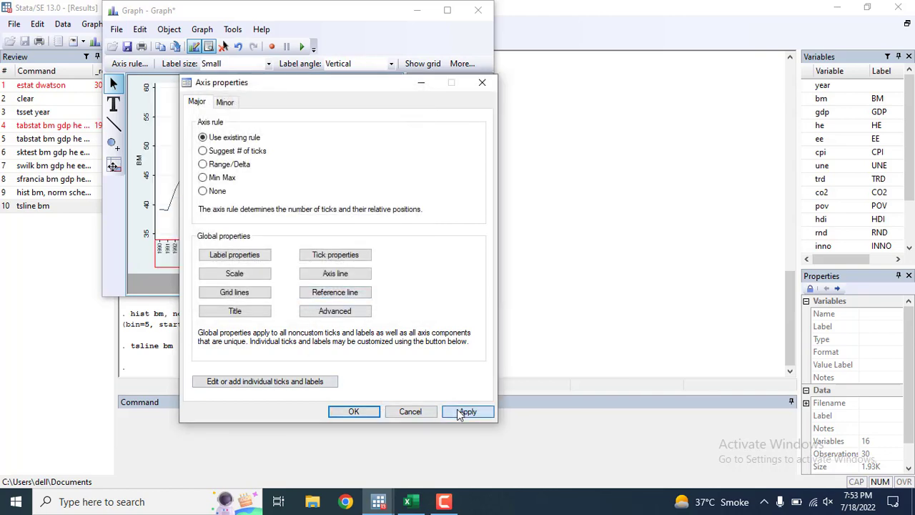
click(339, 412)
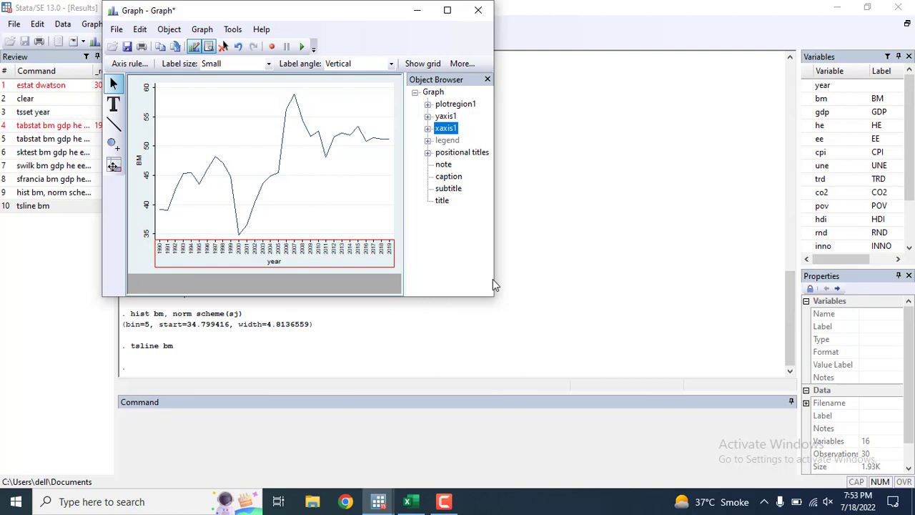
Close the line graph without saving and view a scatter plot of bm against gdp with the command "scatter bm gdp".
click(477, 18)
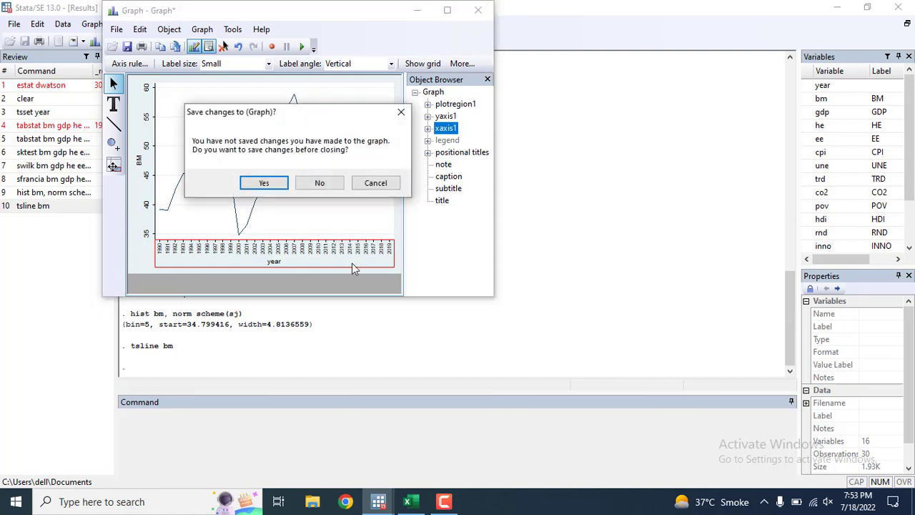
click(314, 183)
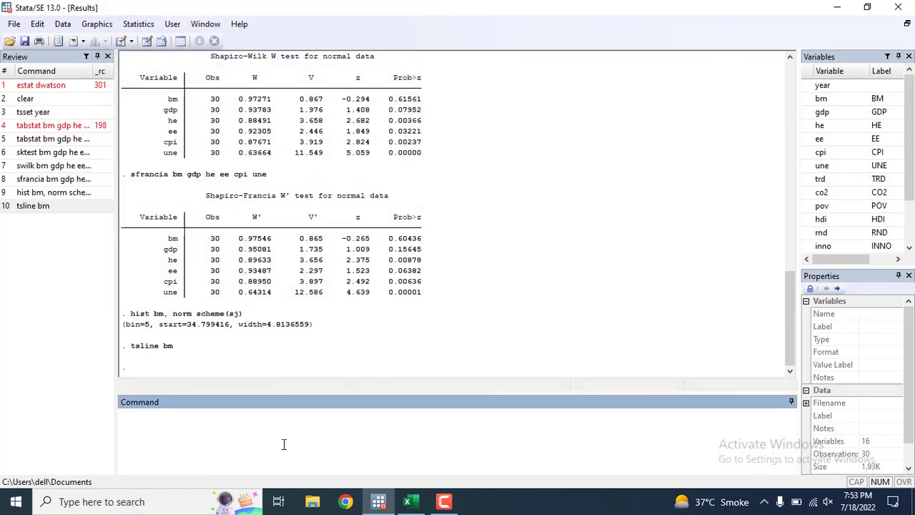
text(scatter bm gdp)
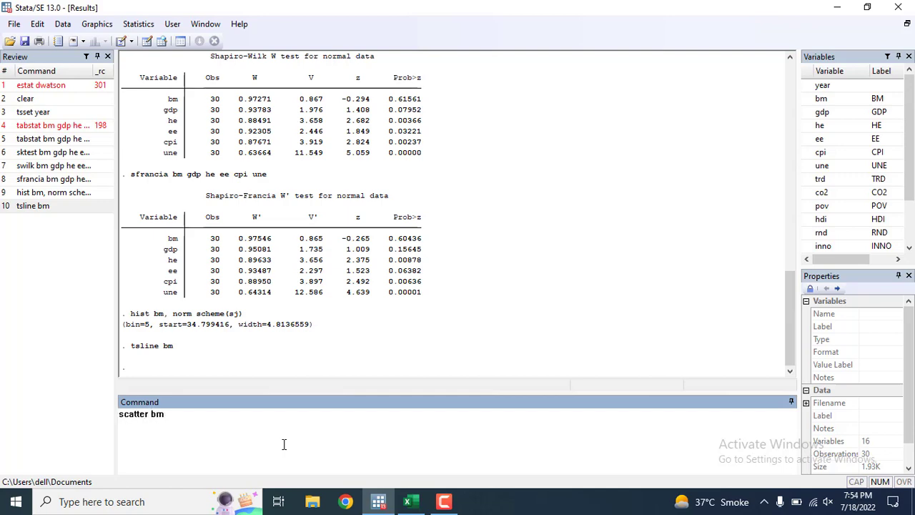
key(Return)
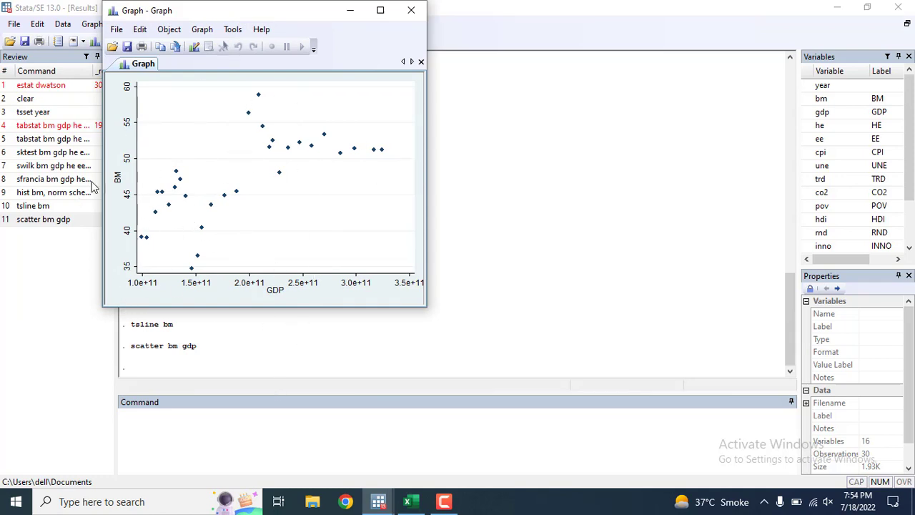
click(194, 47)
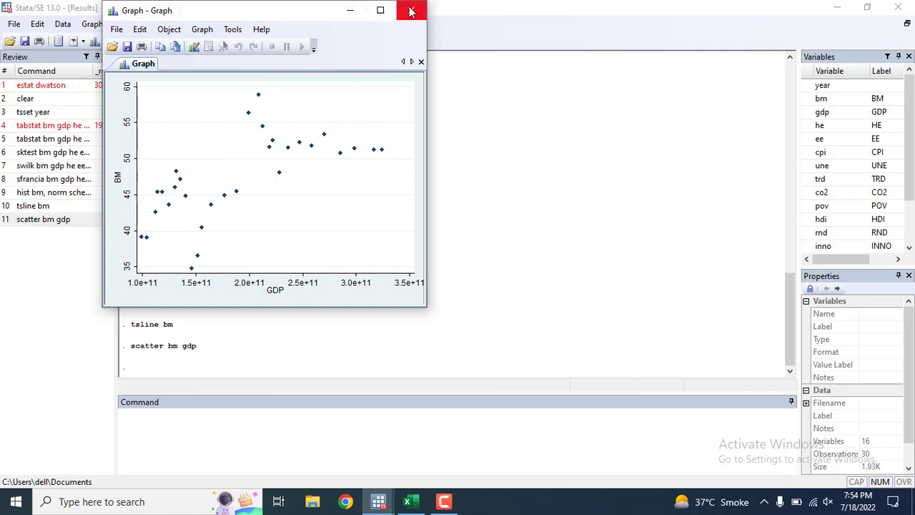
click(411, 10)
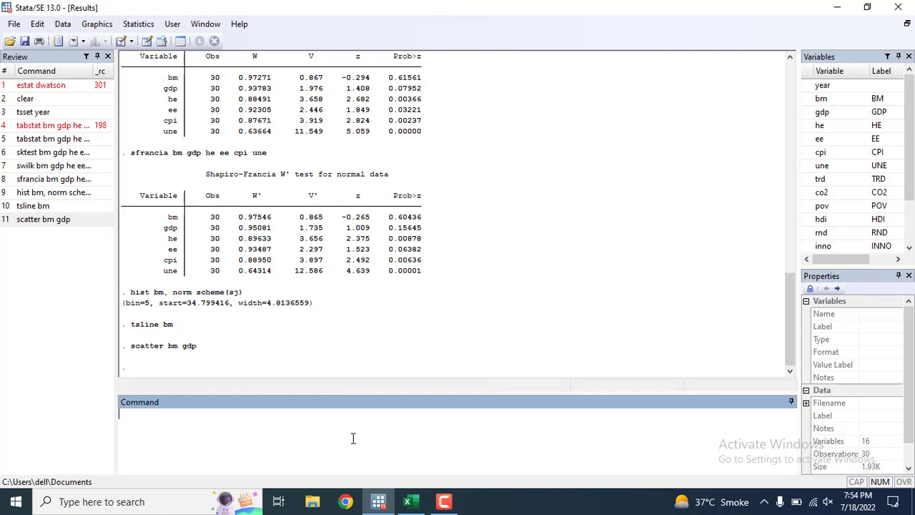
Plot bm and gdp over year in one graph with "twoway (line bm year) (line gdp year)", and close the graph after viewing.
key(BackSpace)
key(BackSpace)
text(twoway (line bm yea)
key(BackSpace)
key(BackSpace)
key(BackSpace)
text(year)
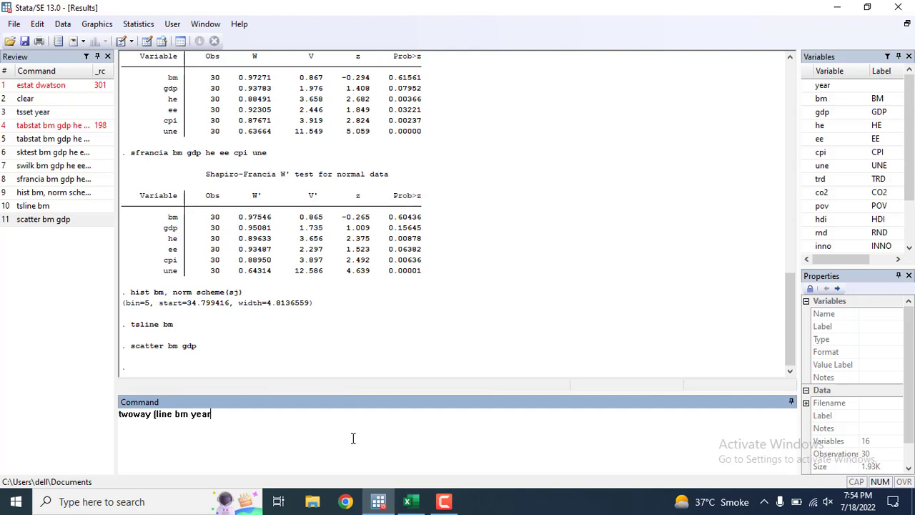
text() (line bn gd)
key(BackSpace)
key(BackSpace)
text(gdp year)
key(Return)
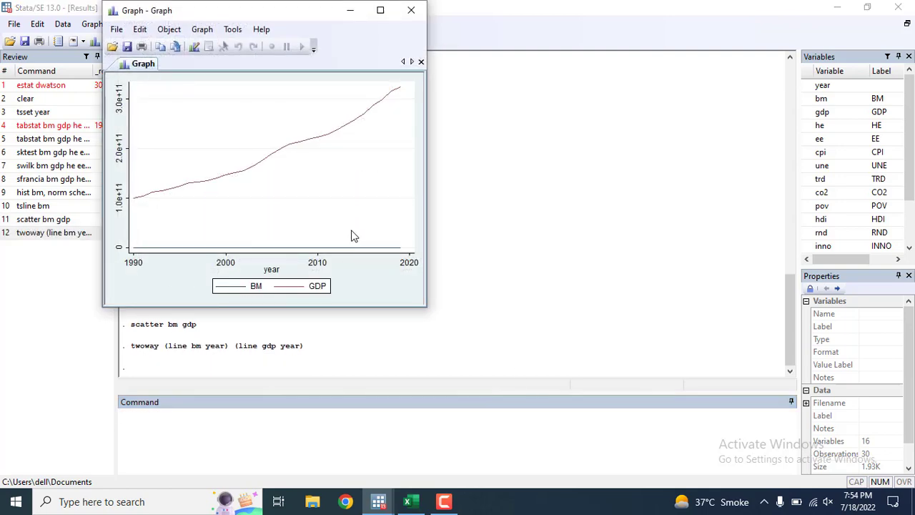
click(412, 11)
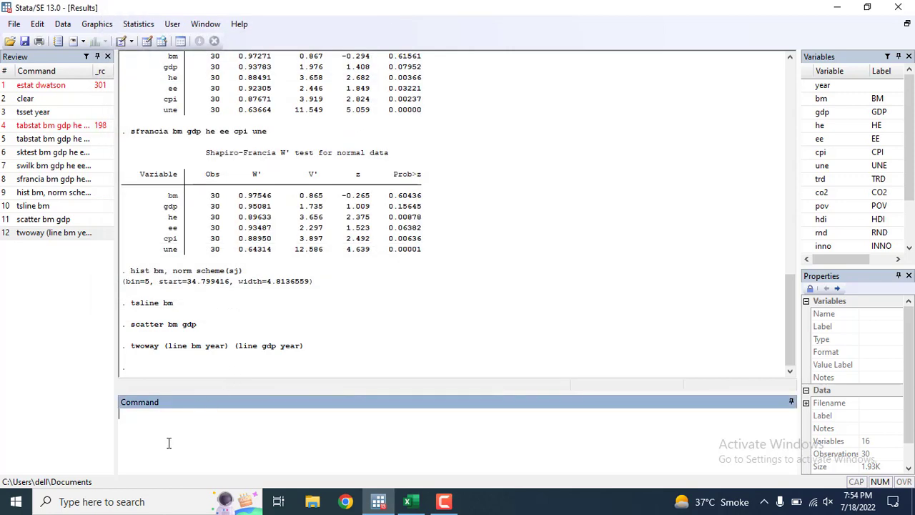
Replot the two-line graph with gdp on a second y-axis using "twoway (line bm year) (line gdp year, yaxis(2))", and close it after viewing.
key(Page_Up)
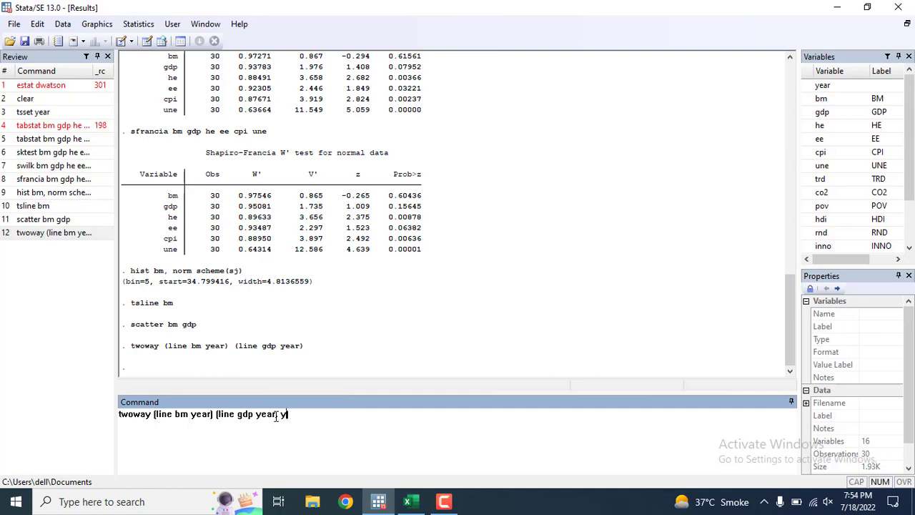
text(axis(2)
key(Return)
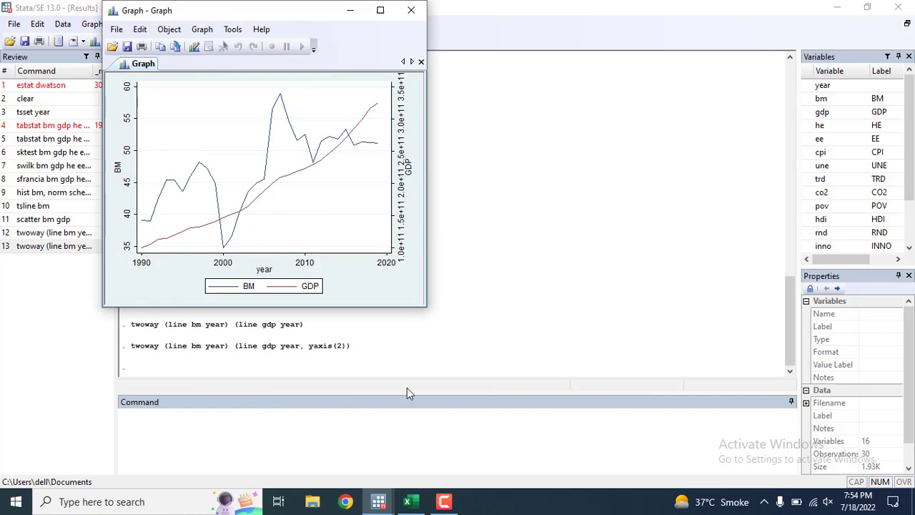
click(411, 10)
Rerun the two-axis line graph command with the option ", scheme(sj)" added at the end.
key(Page_Up)
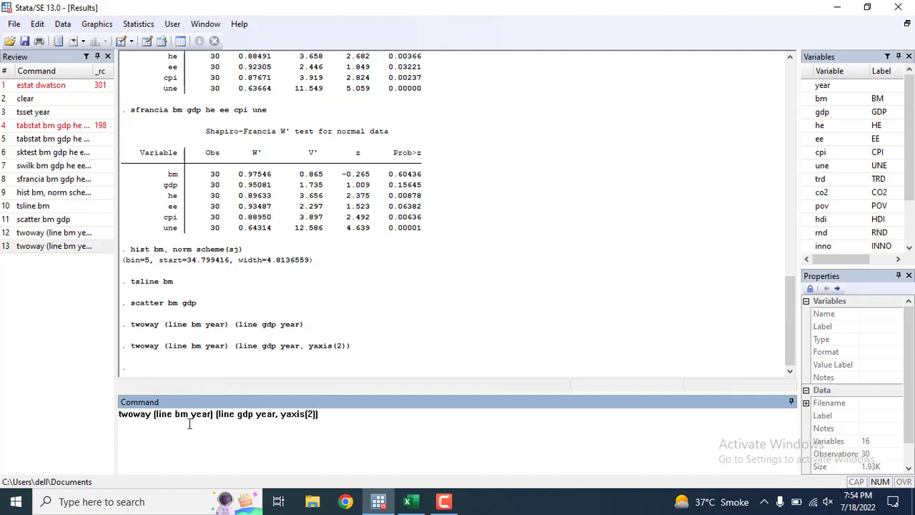
text(, scheme*()
text((sj)
key(Return)
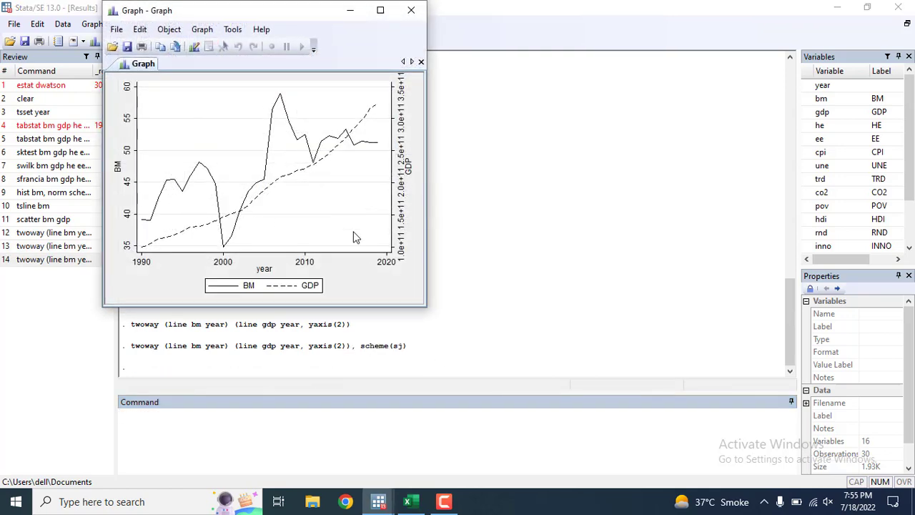
Set the title of the two-axis line graph to "Comparison between BM and GDP" and close the graph without saving.
click(193, 48)
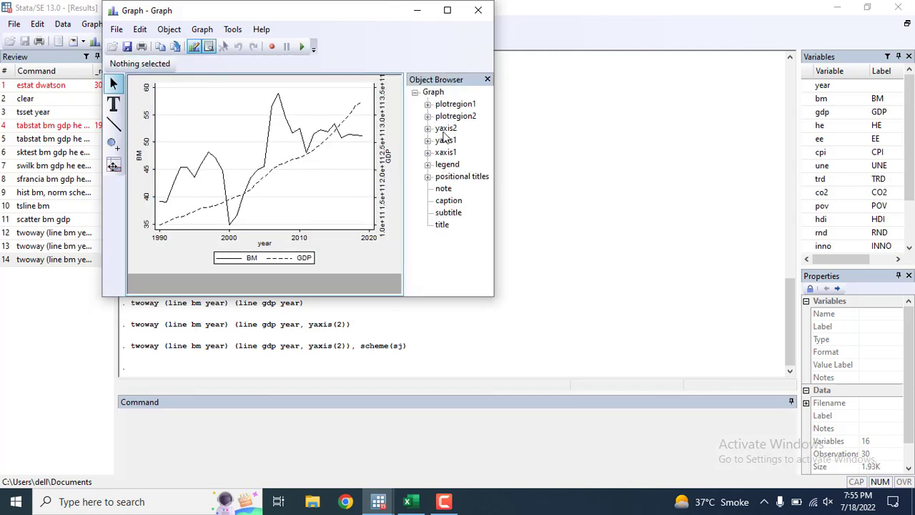
click(443, 225)
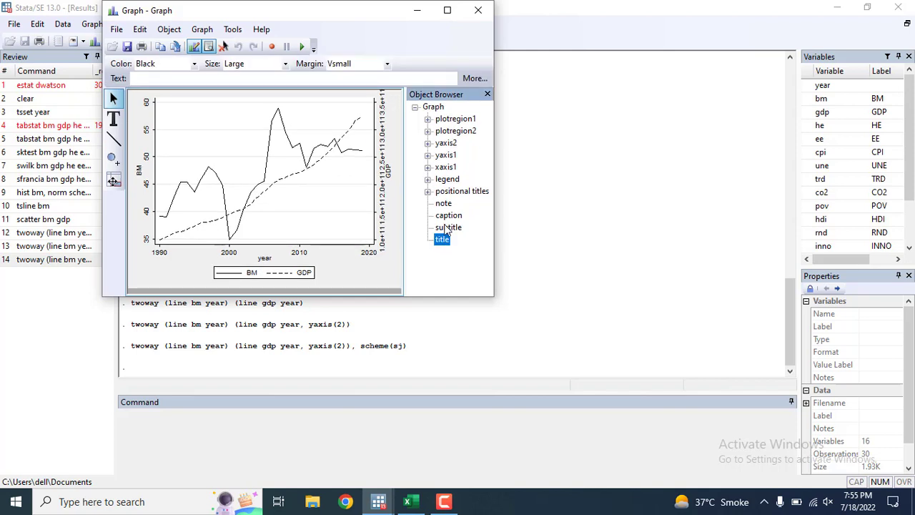
click(172, 79)
text(COmpar)
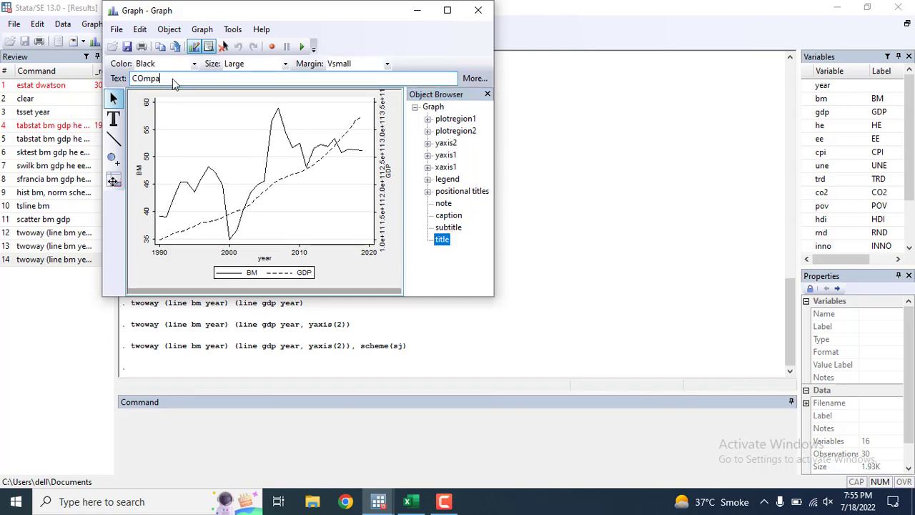
key(BackSpace)
key(BackSpace)
key(BackSpace)
key(BackSpace)
text(omparuson)
key(BackSpace)
key(BackSpace)
text(on betwee)
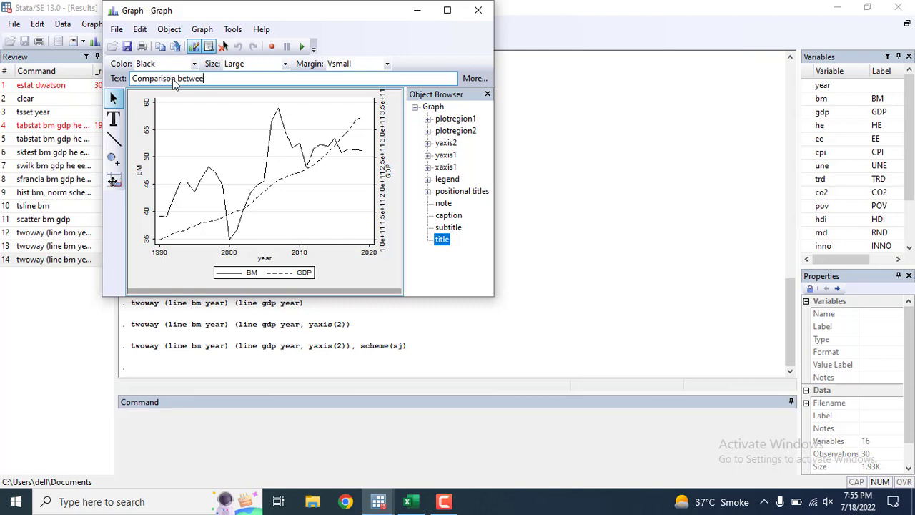
text(n BM and GDP)
key(Return)
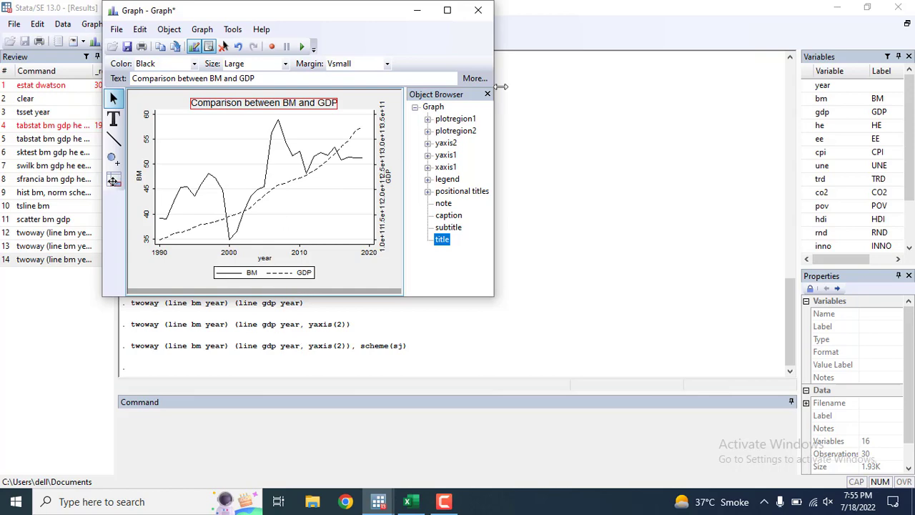
click(485, 13)
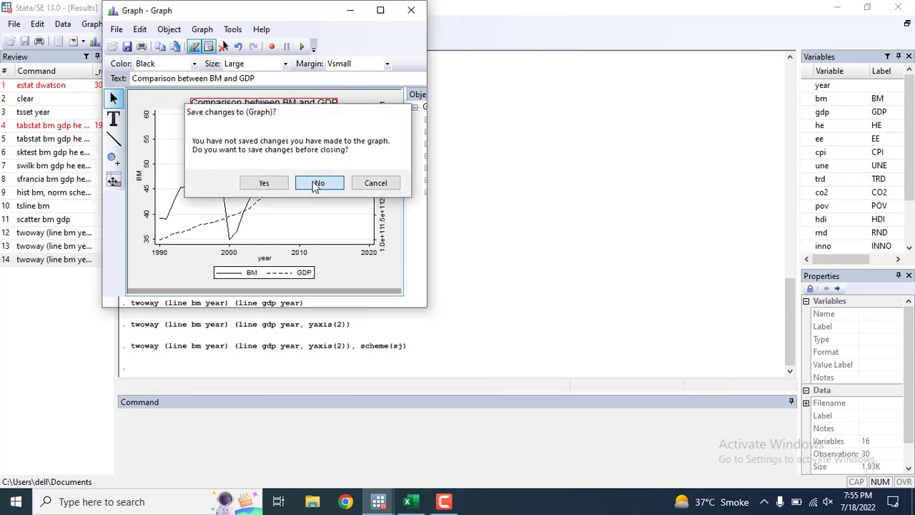
click(316, 184)
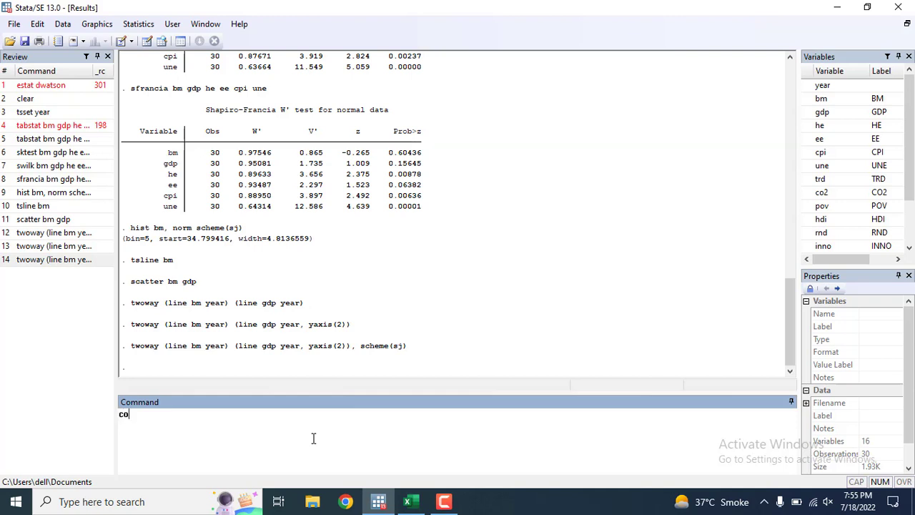
Reuse the earlier variable list to run the correlation command "corr bm gdp he ee cpi une".
key(Page_Up)
key(Page_Up)
key(Page_Up)
key(Page_Up)
key(Page_Up)
key(Page_Up)
key(Page_Up)
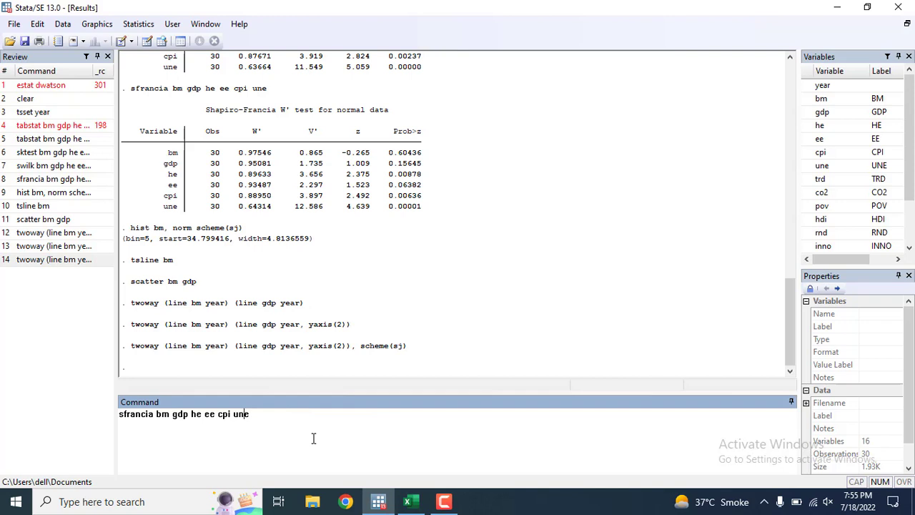
key(Page_Up)
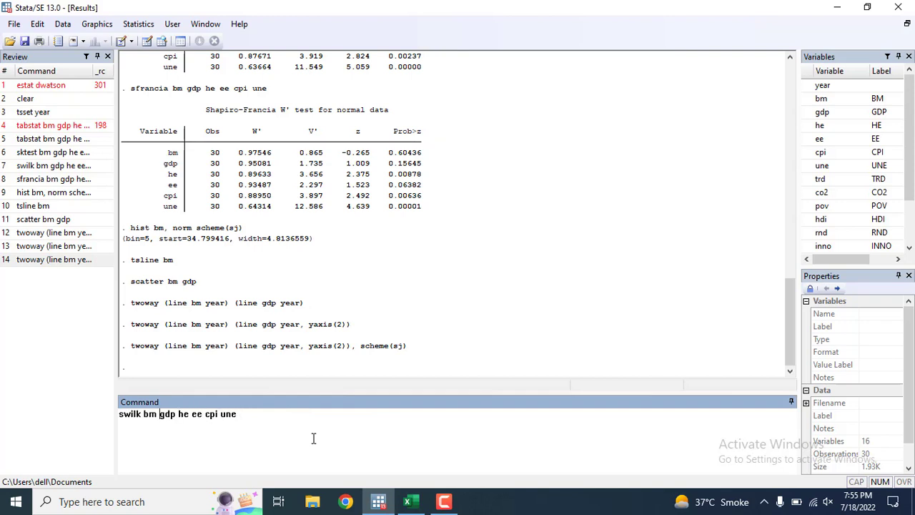
key(BackSpace)
key(BackSpace)
key(BackSpace)
key(BackSpace)
key(BackSpace)
text(corr)
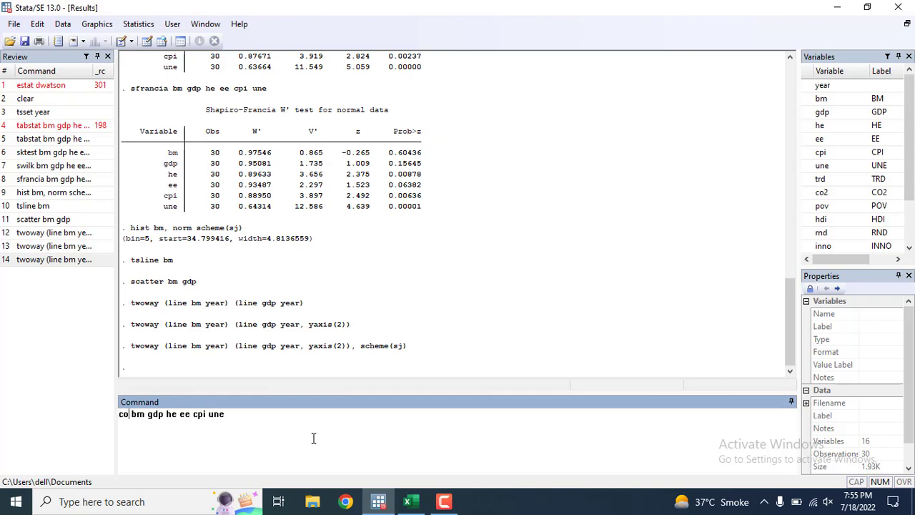
key(Return)
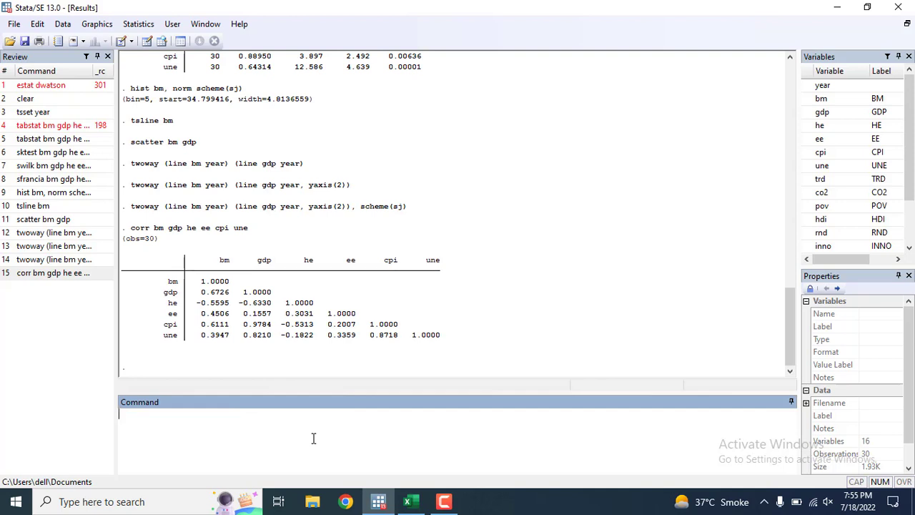
Run pairwise correlations with significance levels using "pwcorr bm gdp he ee cpi une, sig".
text(p)
text(wcor)
key(BackSpace)
key(BackSpace)
key(BackSpace)
key(BackSpace)
key(BackSpace)
key(BackSpace)
key(Page_Up)
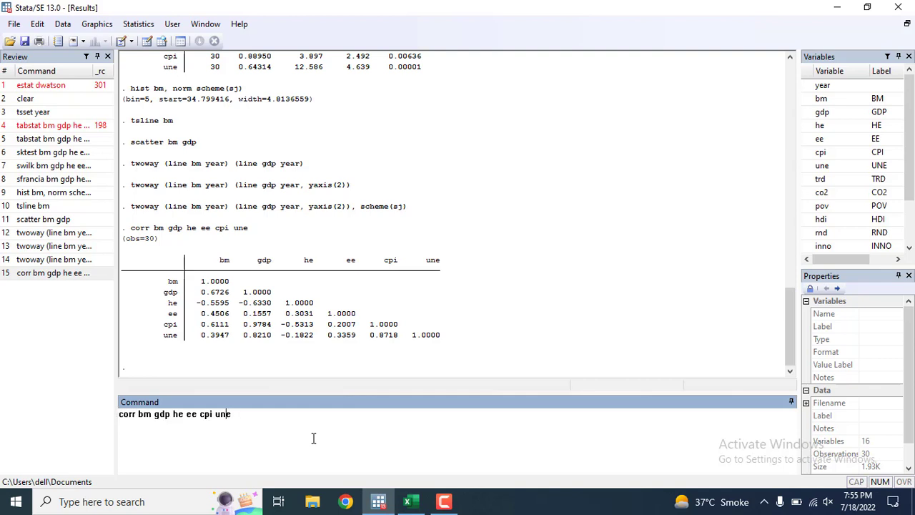
text(pw)
key(Right)
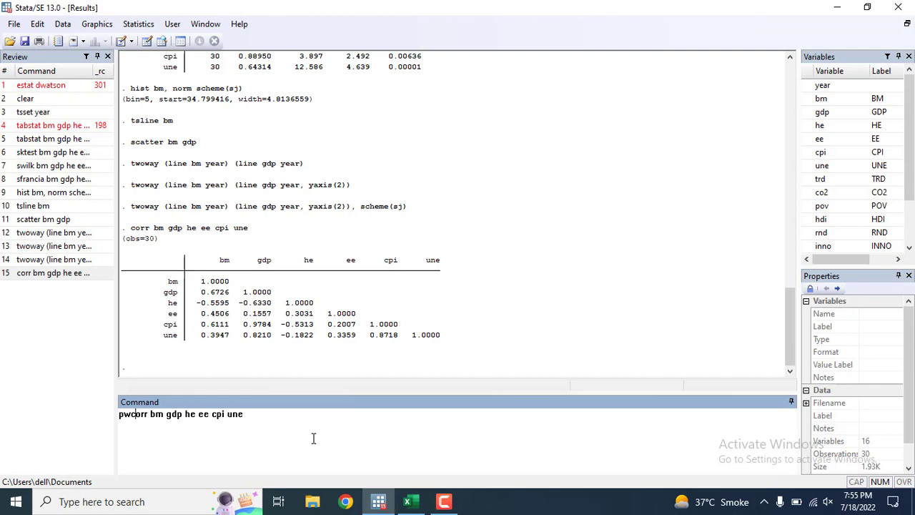
text(, sig)
key(Return)
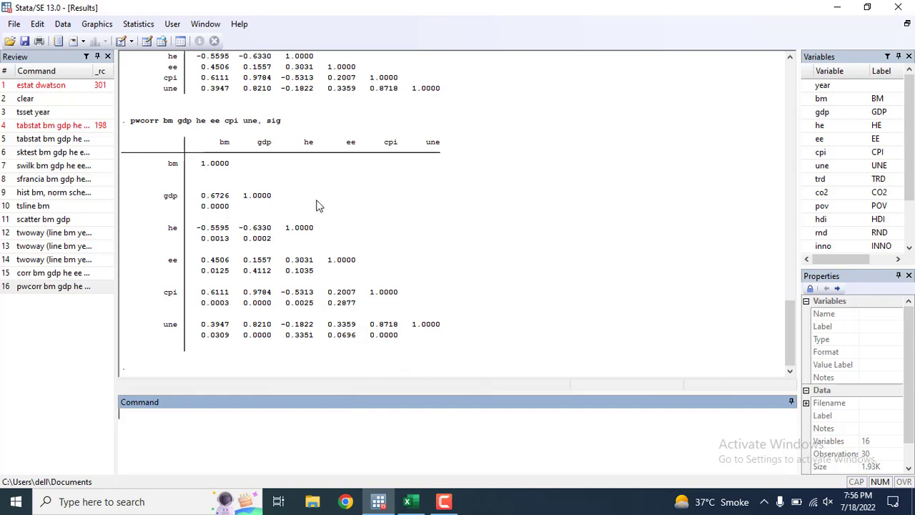
Try to plot a scatter matrix of the six variables with "scatter matrix bm gdp he ee cpi une".
key(Page_Up)
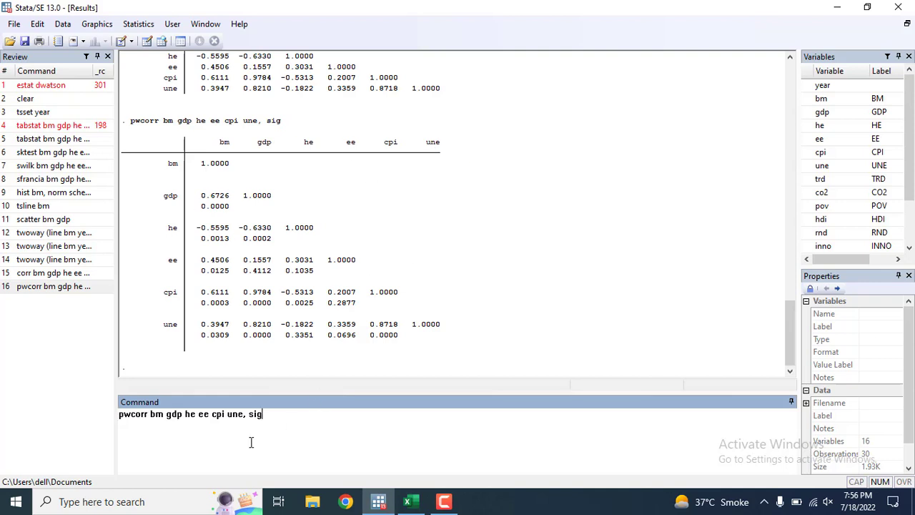
key(BackSpace)
key(BackSpace)
key(BackSpace)
key(BackSpace)
key(BackSpace)
key(BackSpace)
key(BackSpace)
key(BackSpace)
key(BackSpace)
key(BackSpace)
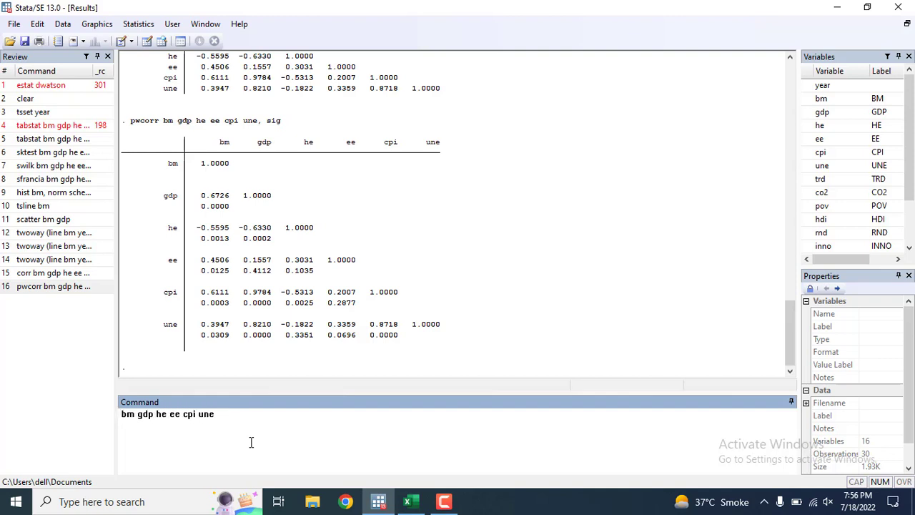
text(scatter matr )
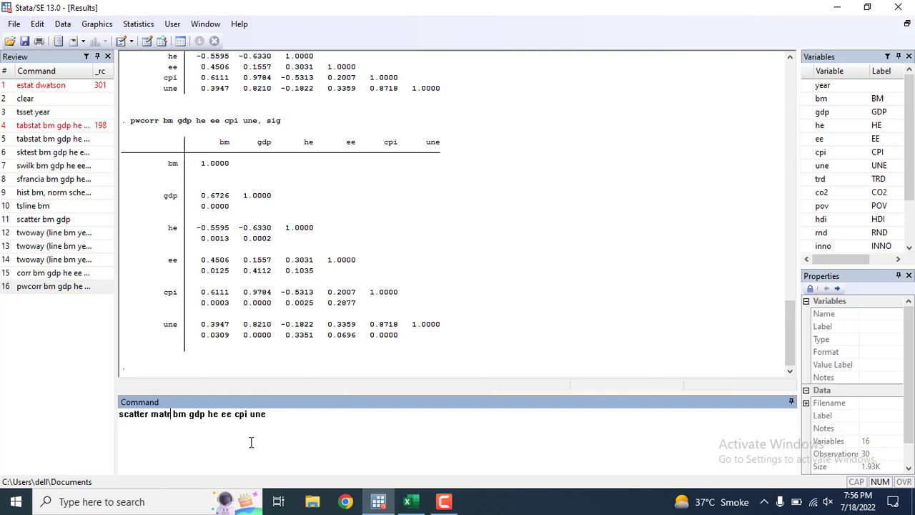
text(ix)
key(Return)
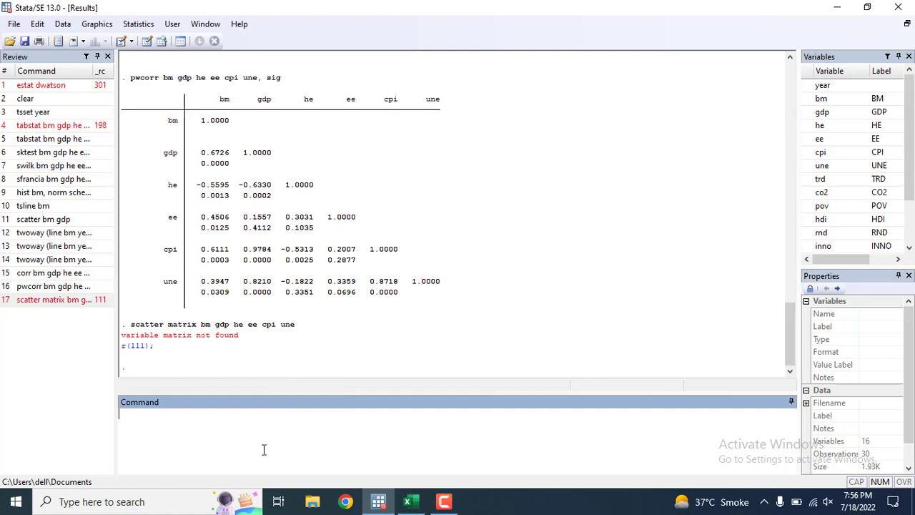
Plot the scatter matrix with "graph matrix bm gdp he ee cpi une", view it at full size and close it.
key(Page_Up)
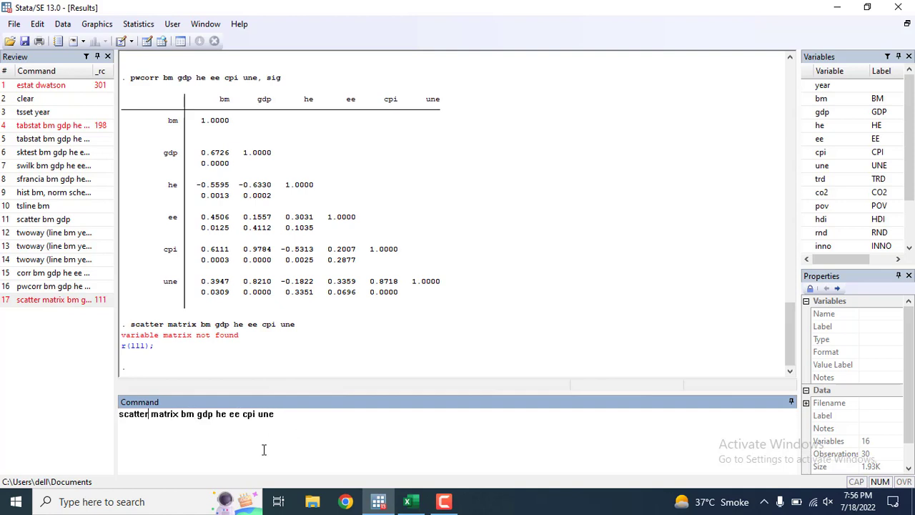
key(BackSpace)
key(BackSpace)
key(BackSpace)
key(BackSpace)
key(BackSpace)
key(BackSpace)
key(BackSpace)
text(graph)
key(Return)
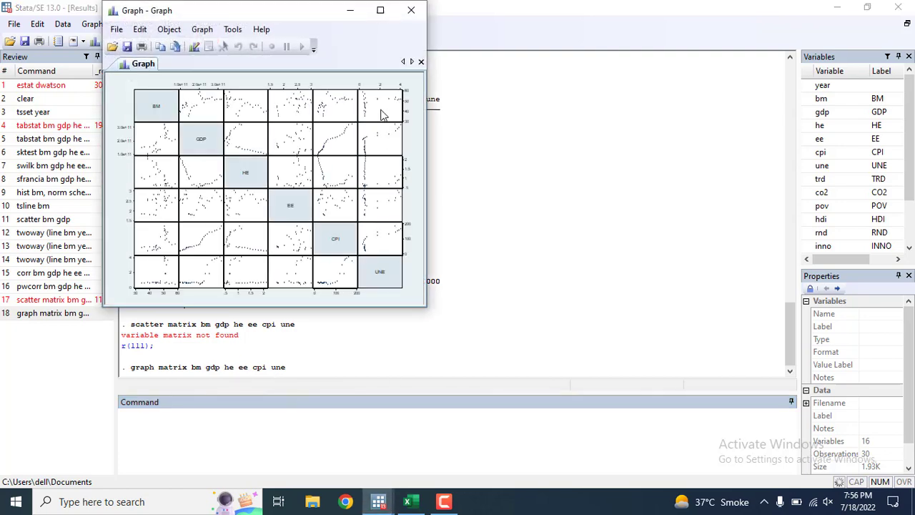
click(380, 10)
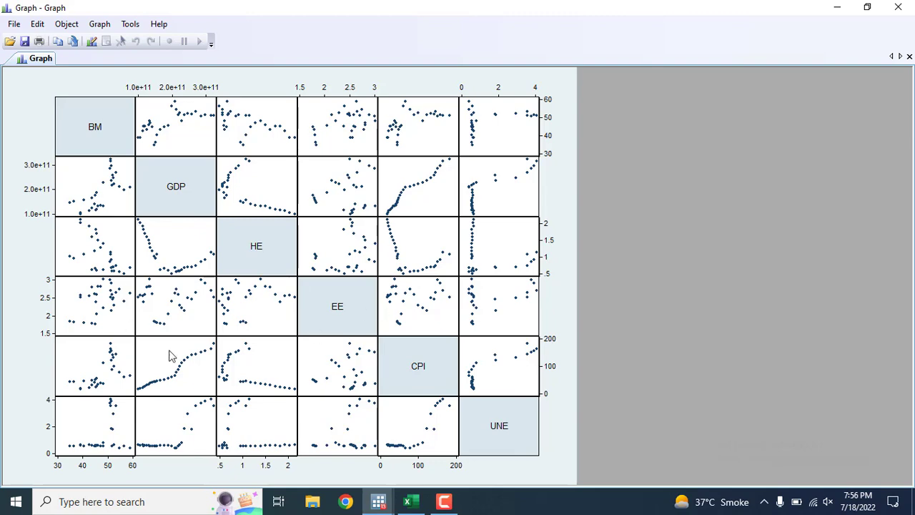
click(900, 10)
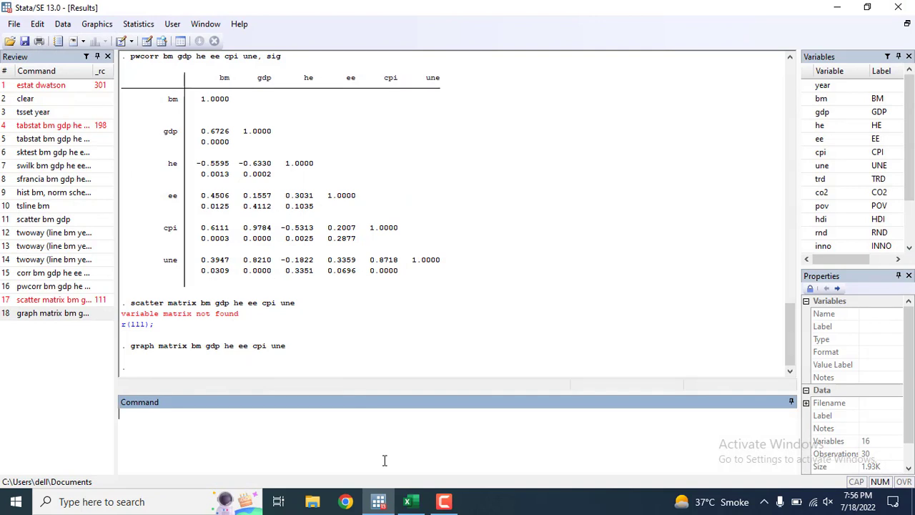
Regress bm on the other five variables with "reg bm gdp he ee cpi une", adapting the earlier graph matrix command.
text(reg)
key(BackSpace)
key(BackSpace)
key(Page_Up)
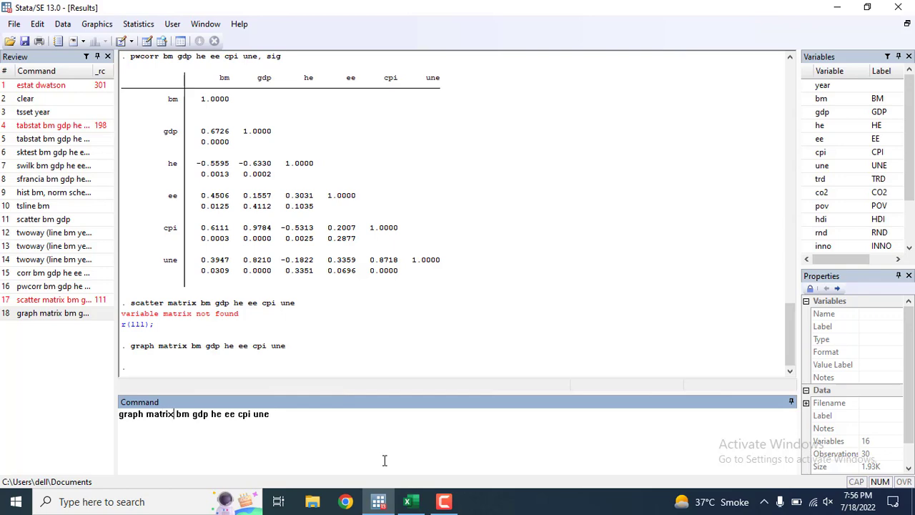
key(shift+Left)
key(shift+Left)
key(shift+Left)
key(shift+Left)
key(shift+Left)
key(shift+Left)
key(shift+Left)
key(shift+Left)
key(shift+Left)
key(shift+Left)
key(shift+Left)
key(shift+Left)
text(reg)
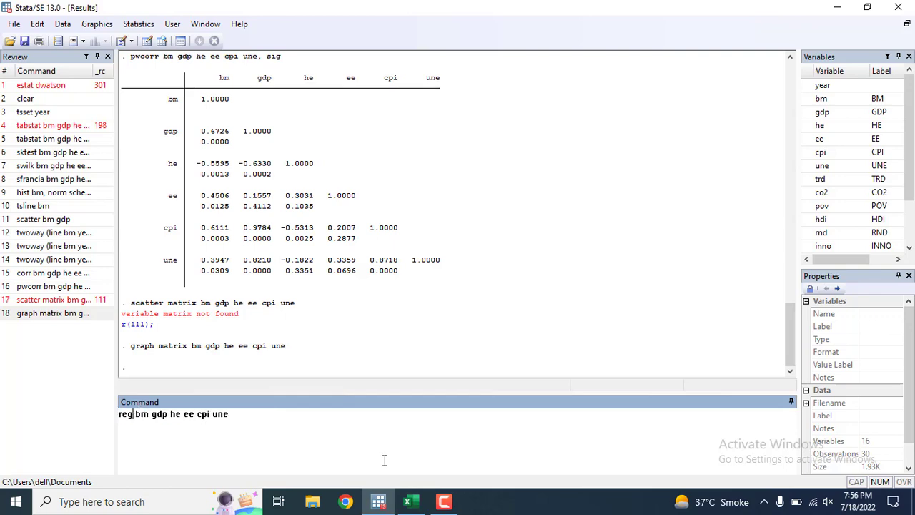
key(Return)
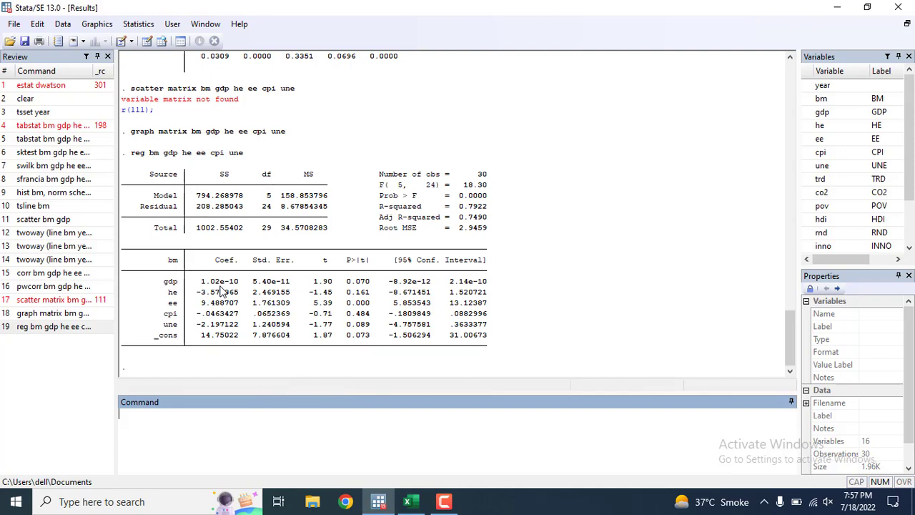
Review the earlier results and generate the natural log of GDP with "gen lgdp = ln(gdp)".
scroll(333, 240, up, 20)
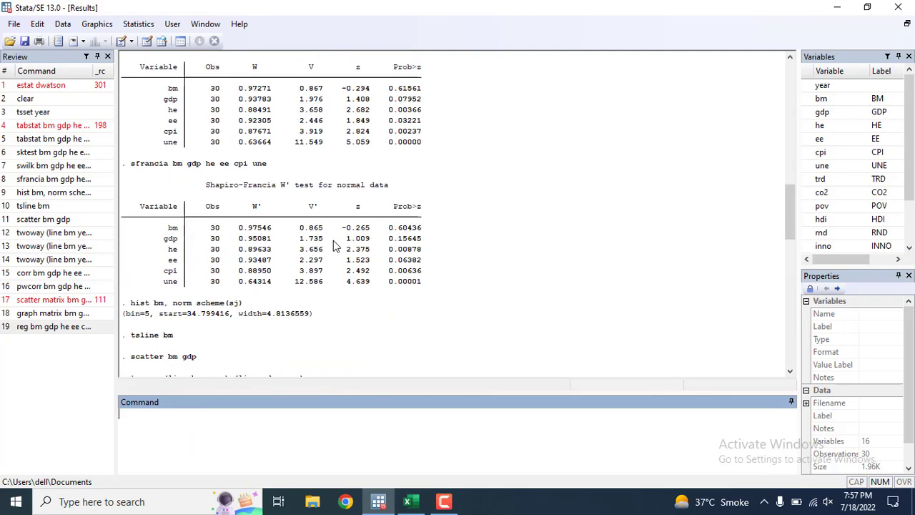
scroll(333, 240, up, 3)
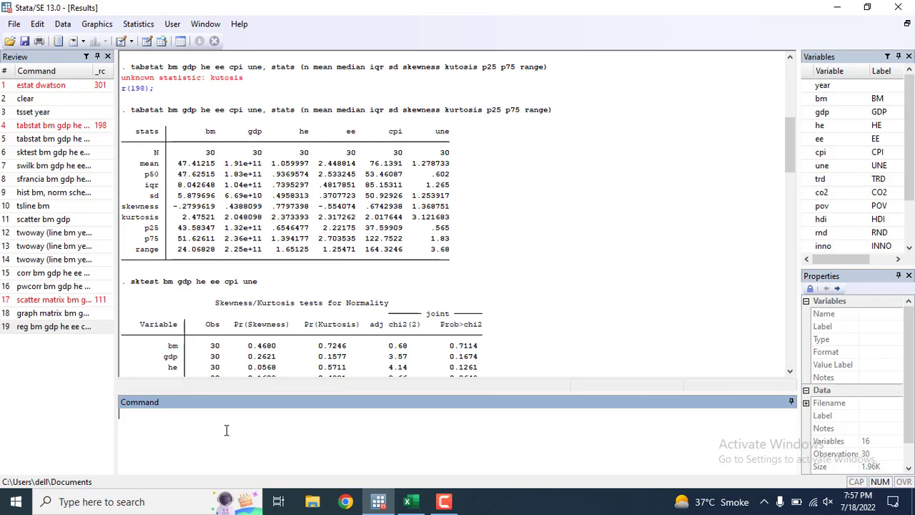
text(gen lgdp = ln(gdp)
key(Return)
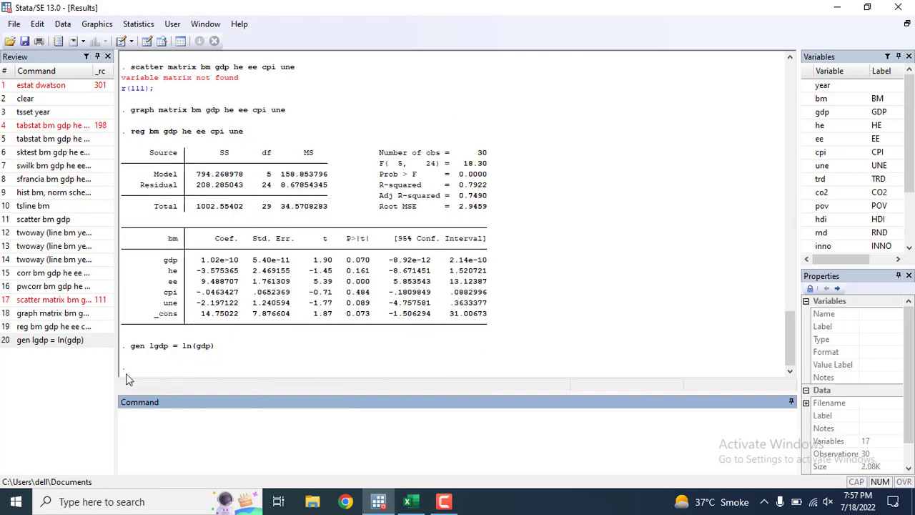
Rerun the regression with logged GDP in place of gdp, using "reg bm lgdp he ee cpi une".
key(Page_Up)
key(Page_Up)
text(l)
key(Return)
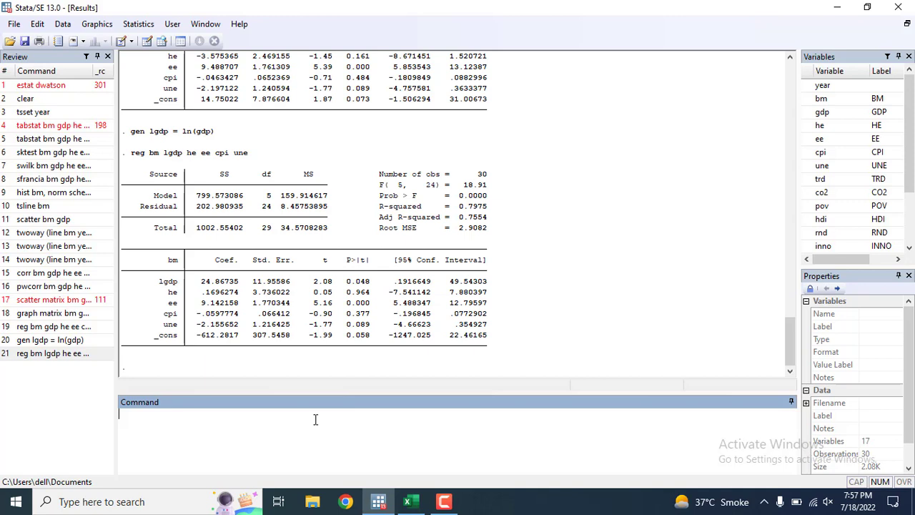
Test the regression for autocorrelation with "estat dwatson" and for heteroskedasticity with "estat hettest".
text(at )
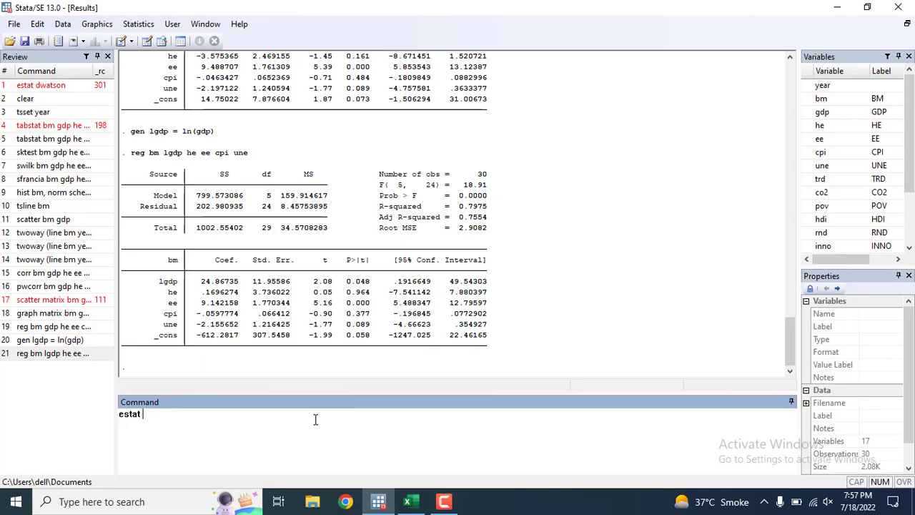
text(dwat)
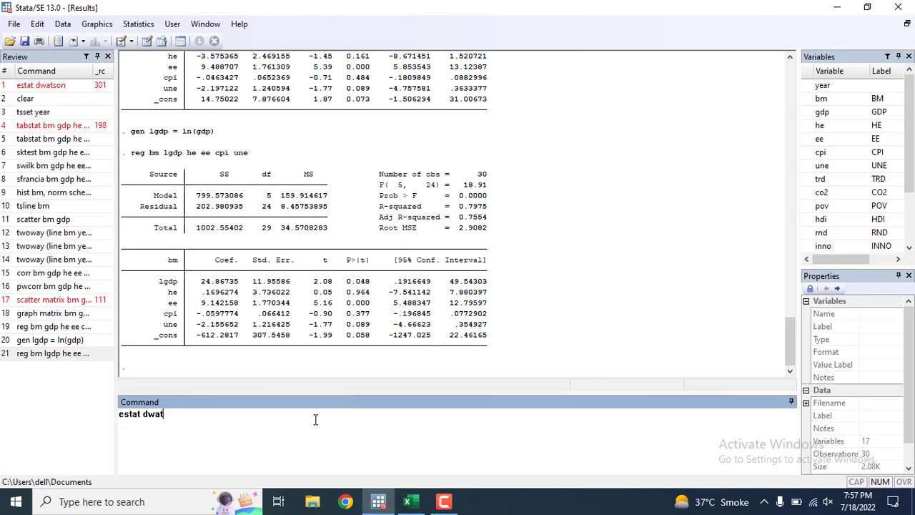
text(son)
key(Return)
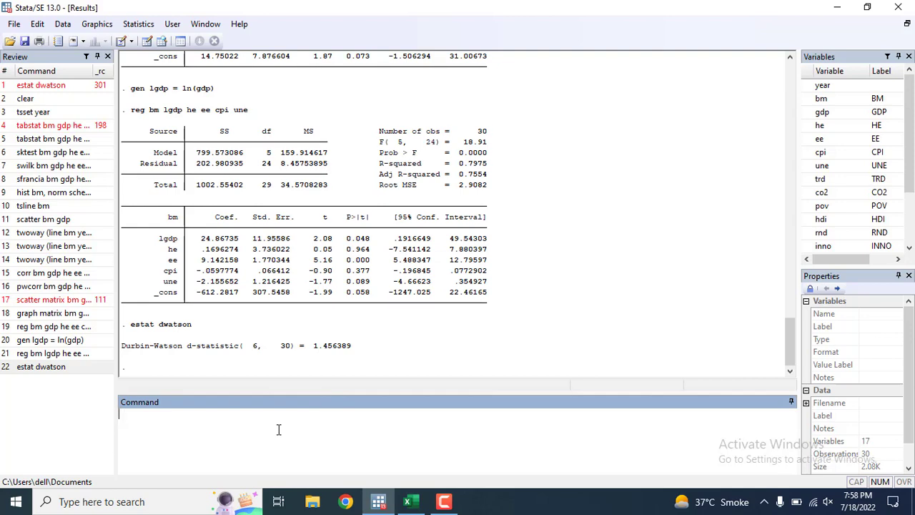
text(hettest)
key(Return)
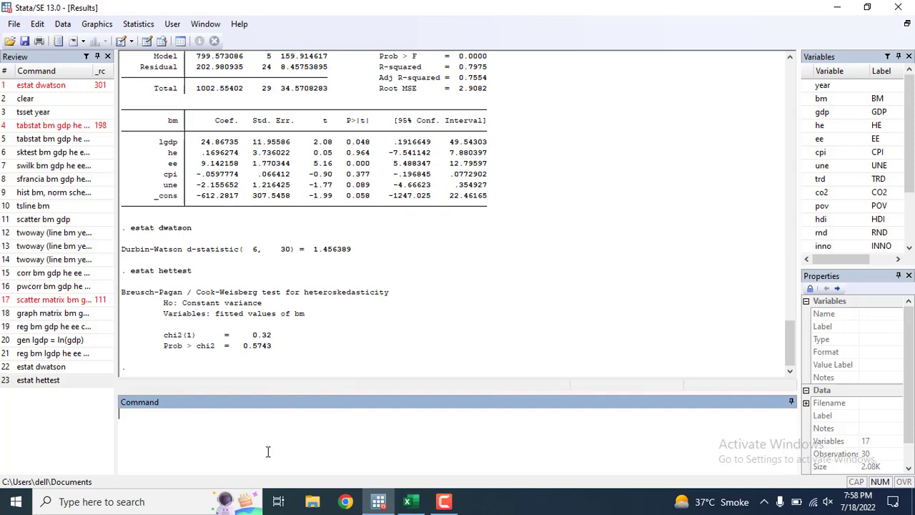
Test the regression for omitted variables with "estat ovtest" and for multicollinearity with "estat vif".
text(ovtest)
key(Return)
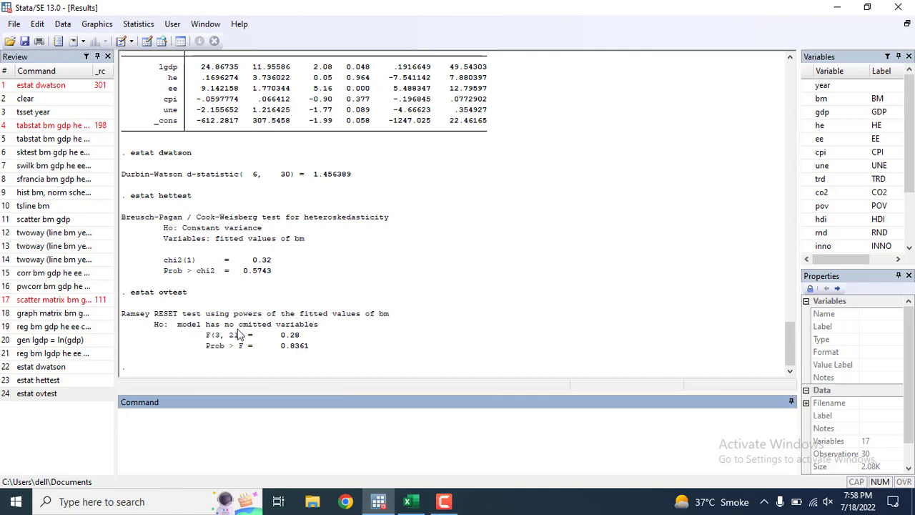
scroll(236, 229, up, 1)
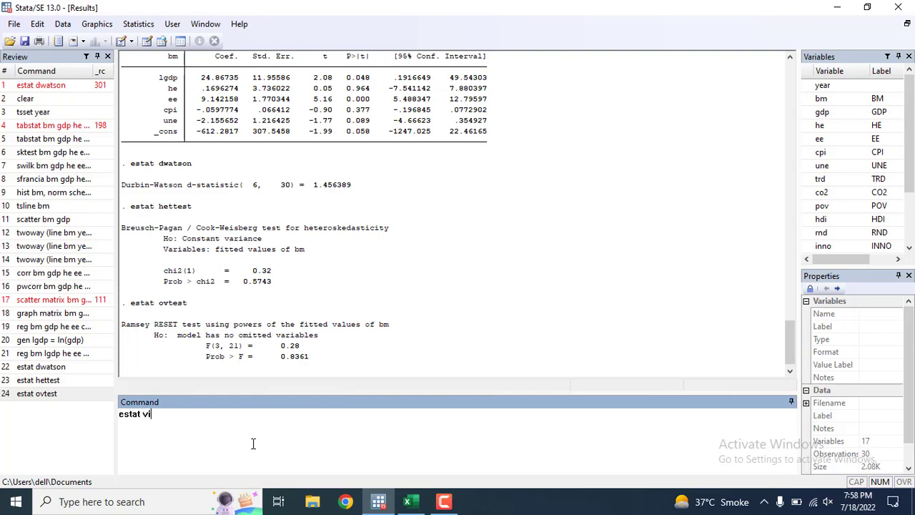
key(Return)
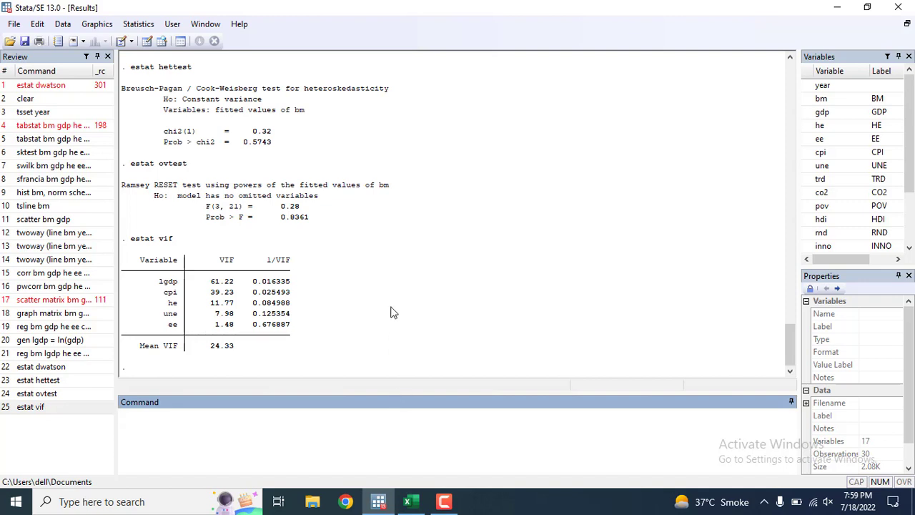
Predict the regression's residuals (equation-level scores) into a new variable named residual.
click(139, 25)
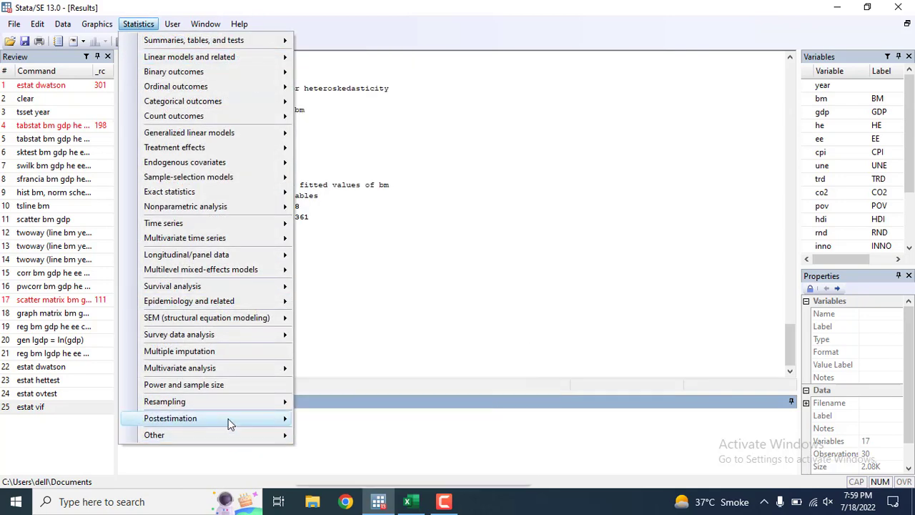
mouse_move(230, 424)
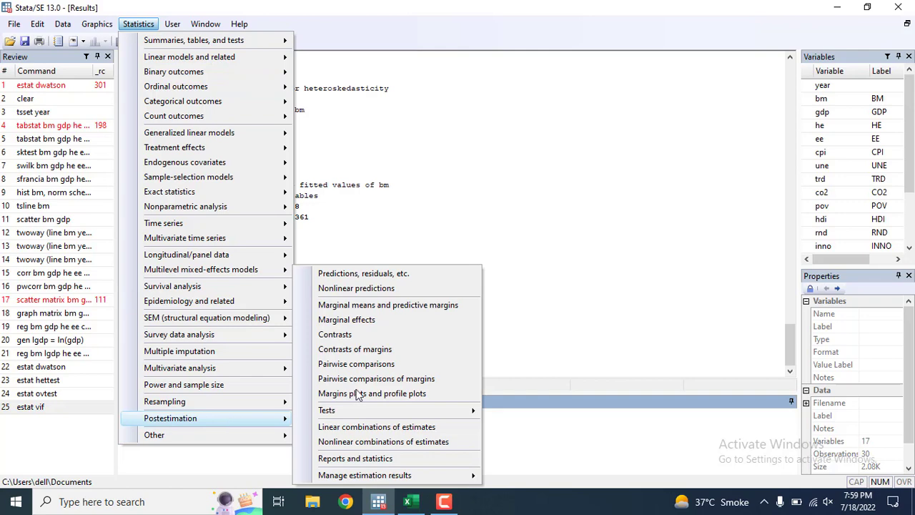
click(397, 276)
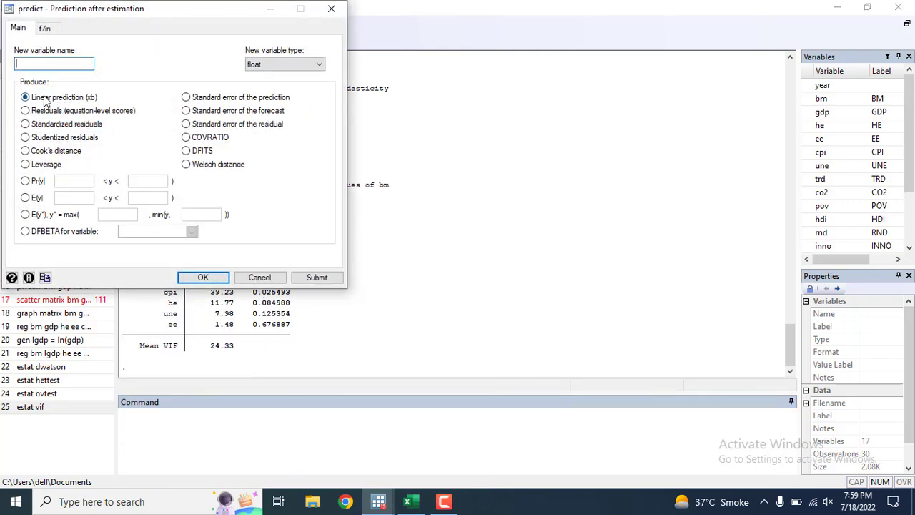
click(25, 111)
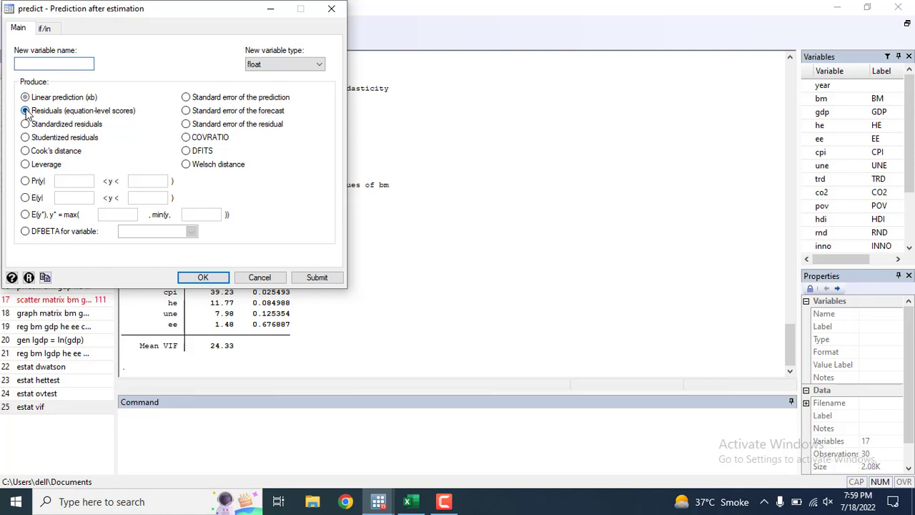
click(49, 65)
key(Return)
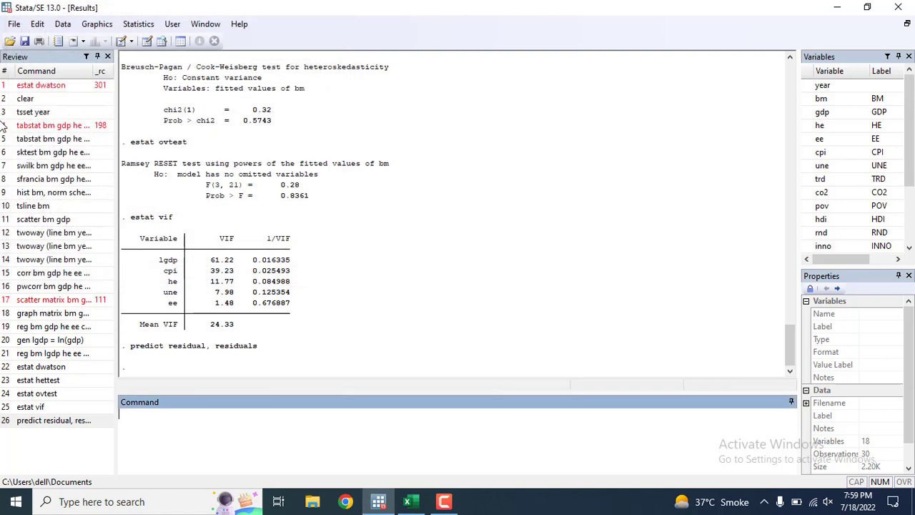
Run the skewness/kurtosis normality test on the residuals with "sktest residual".
click(202, 460)
text(sktest residual)
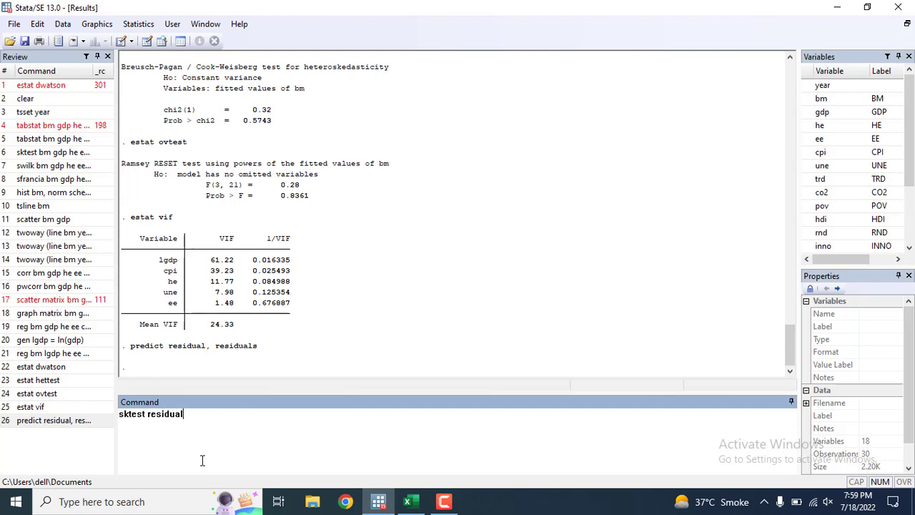
key(Return)
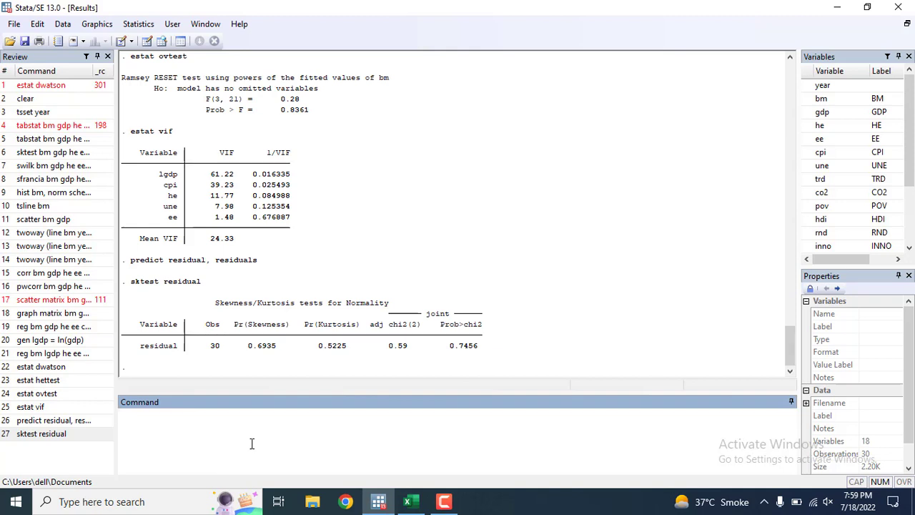
Plot a histogram of the residuals with a normal curve using "hist residual, norm", and close the graph.
text(hist residual, norm)
key(Return)
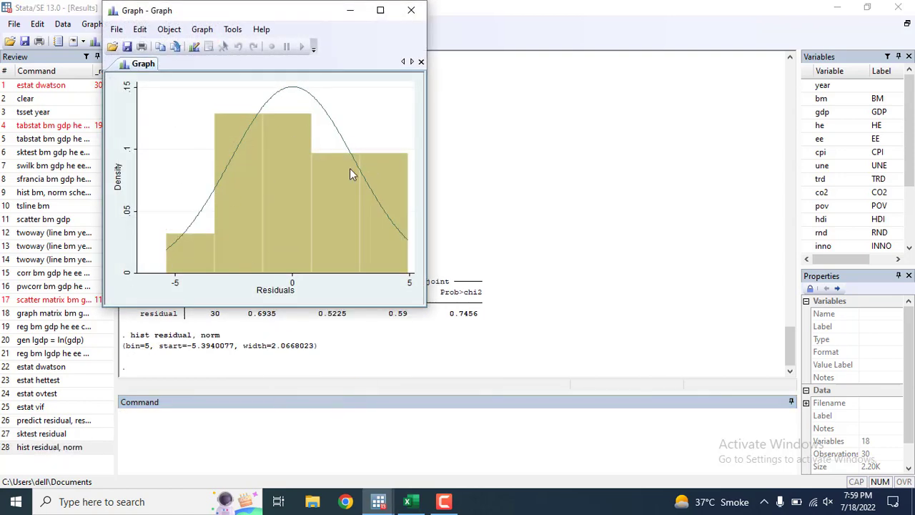
click(410, 10)
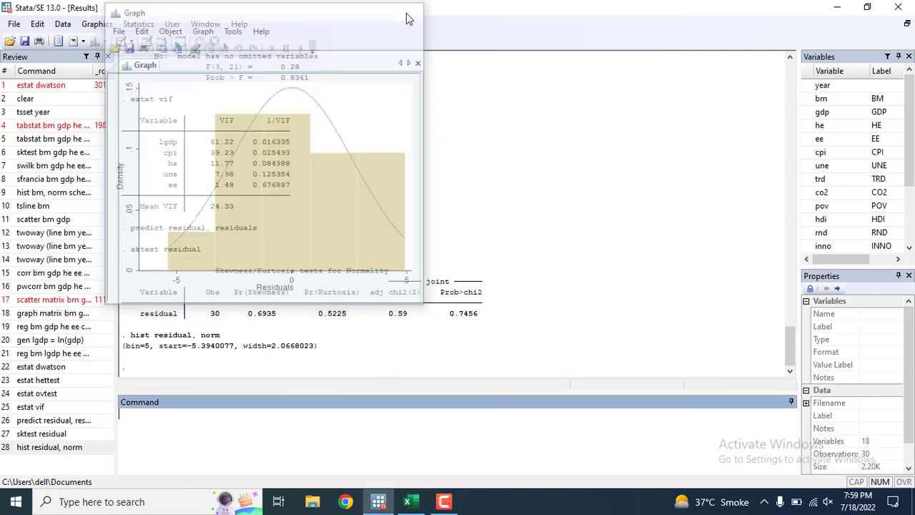
Create the leverage-versus-squared-residual plot for the regression, open it in the Graph Editor and close it.
click(138, 24)
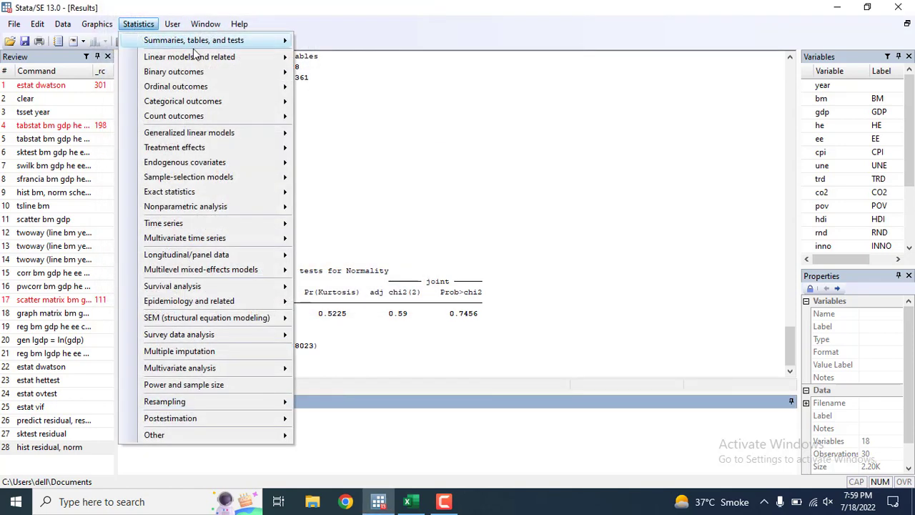
mouse_move(271, 63)
mouse_move(400, 78)
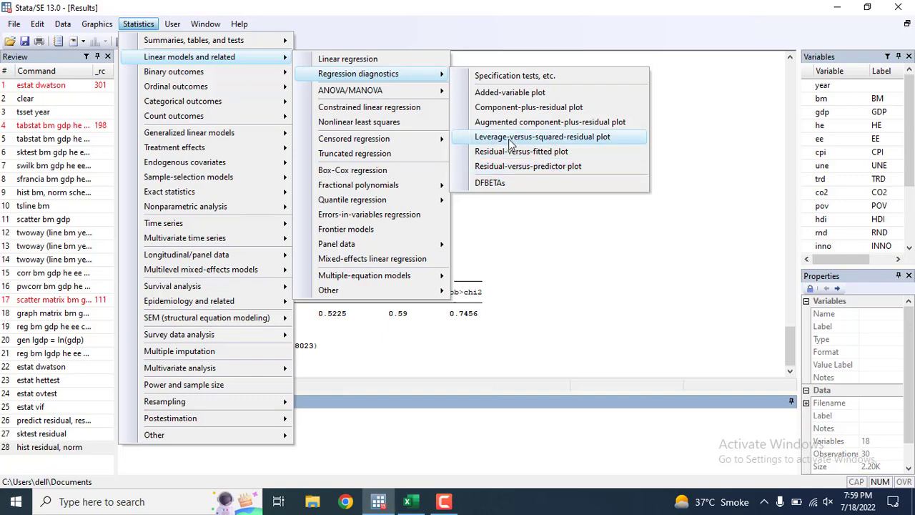
click(531, 141)
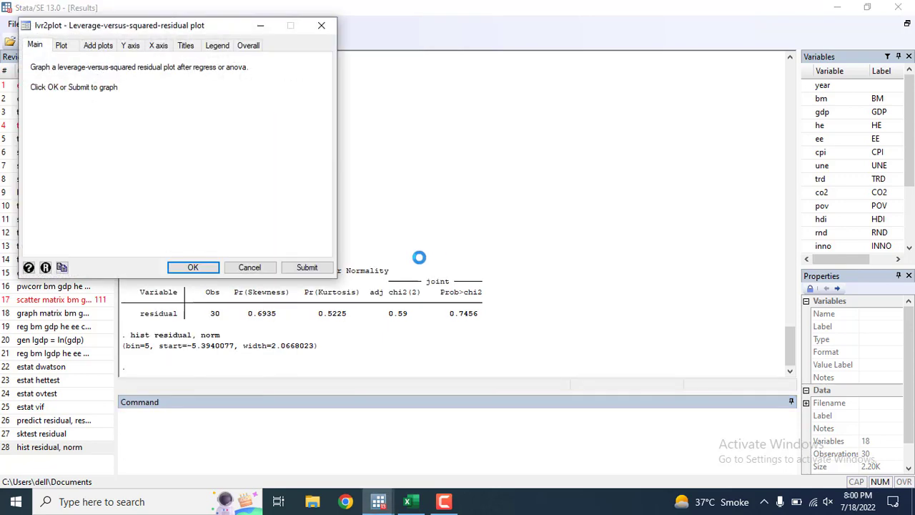
click(192, 269)
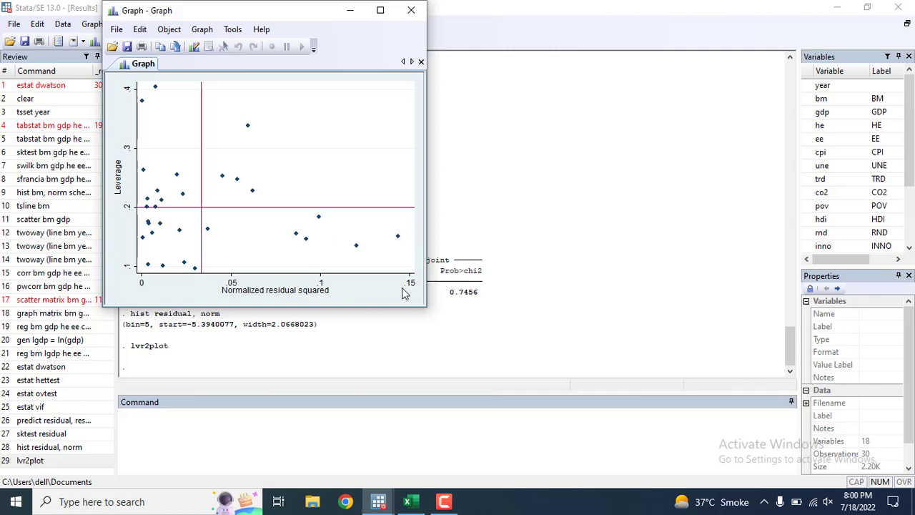
click(193, 47)
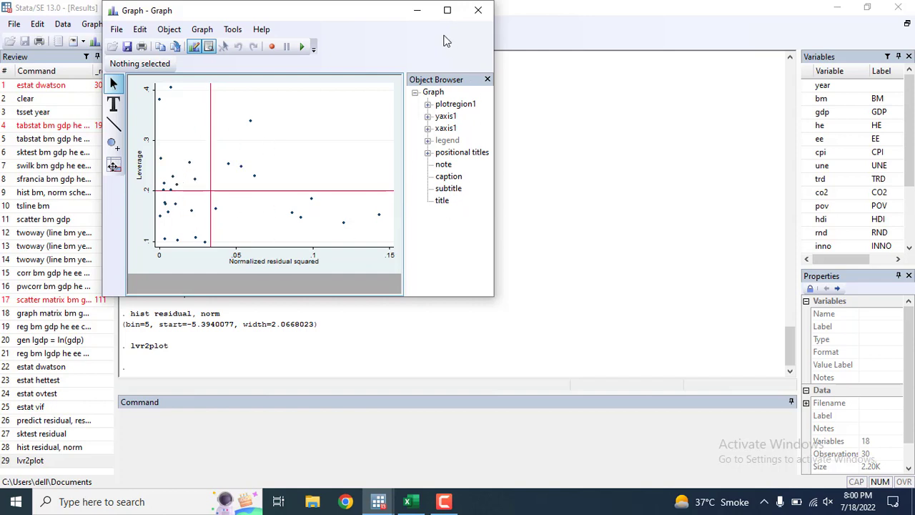
click(478, 9)
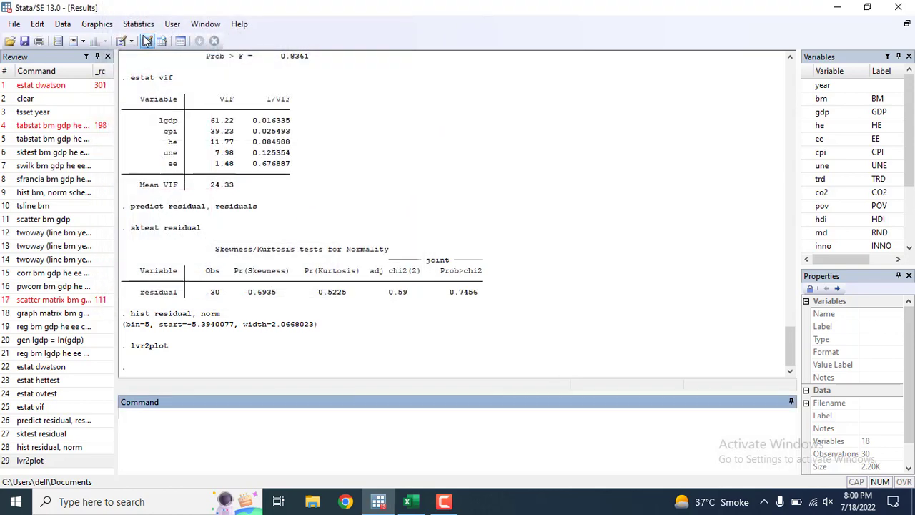
Create the augmented component-plus-residual plot with lgdp as the independent variable, and close the graph.
click(138, 24)
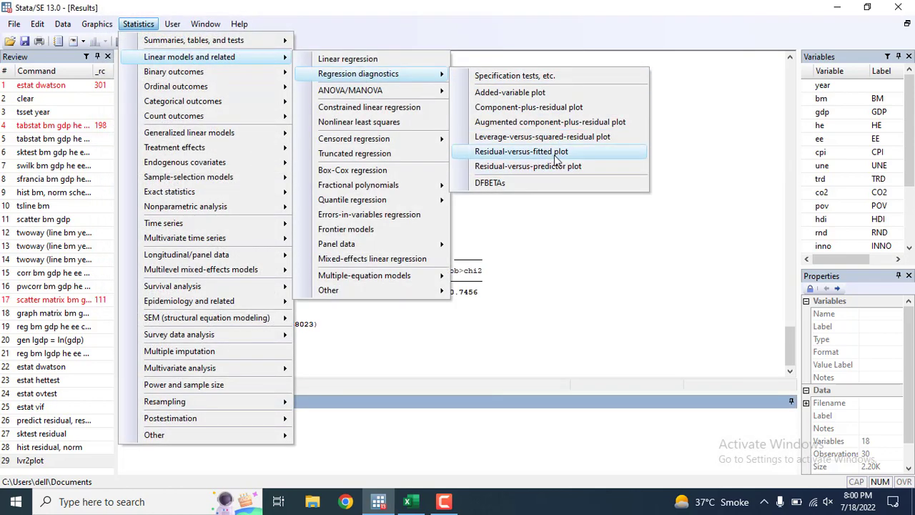
click(521, 122)
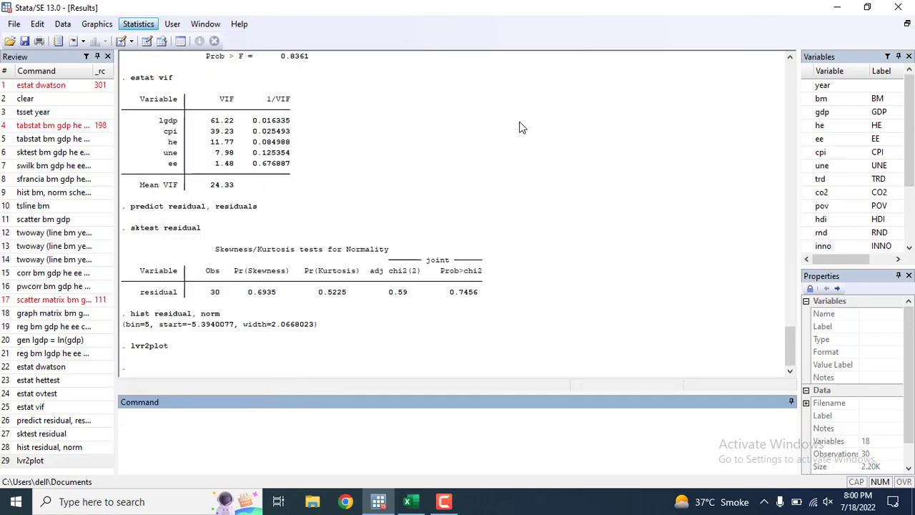
click(121, 100)
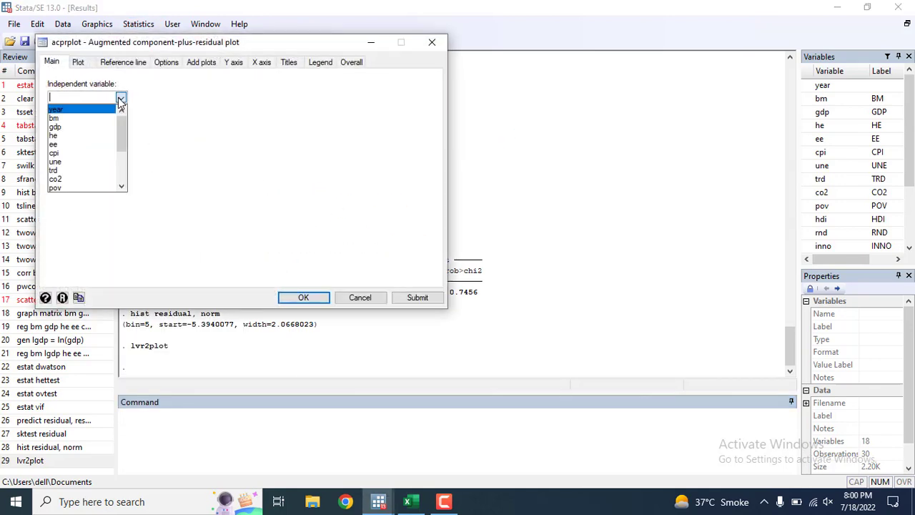
scroll(79, 172, down, 3)
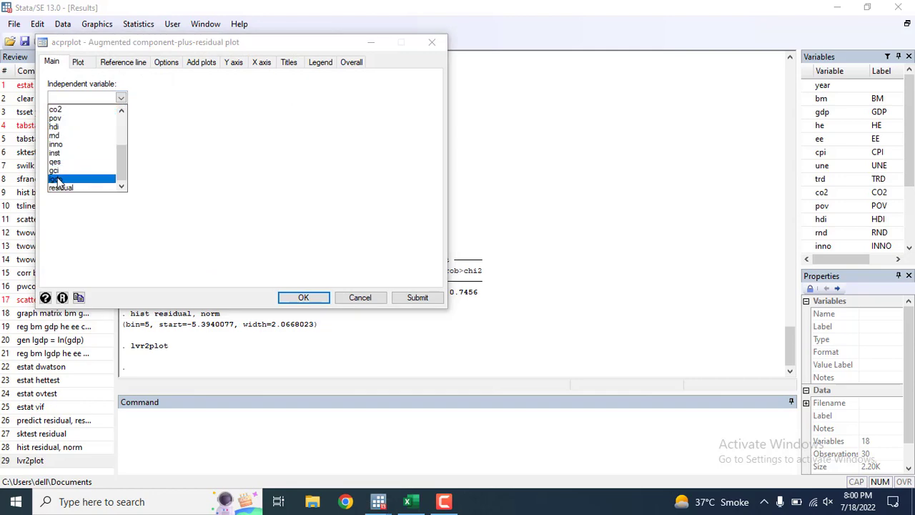
click(60, 179)
click(304, 297)
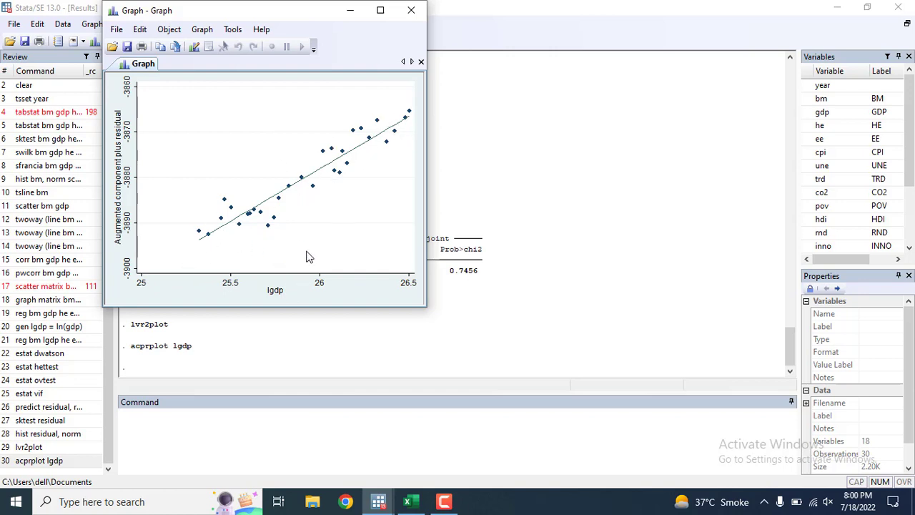
click(411, 10)
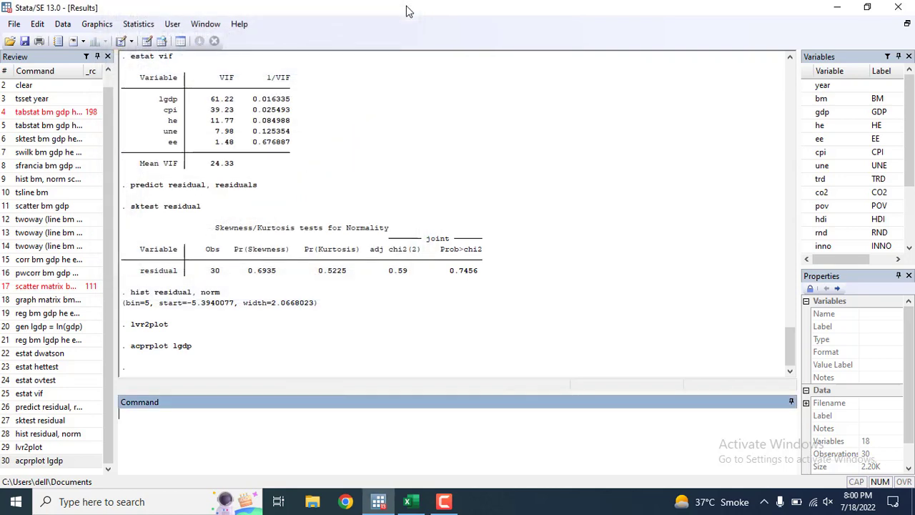
click(138, 24)
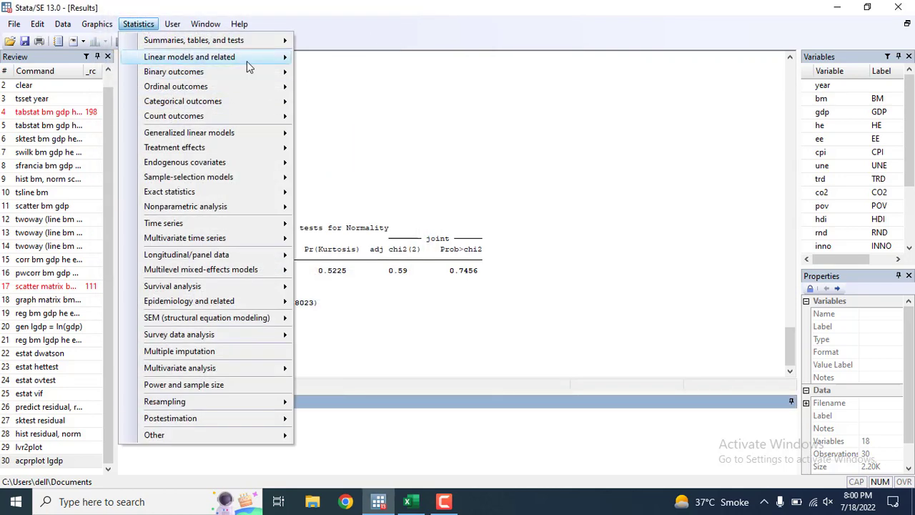
mouse_move(247, 61)
click(419, 62)
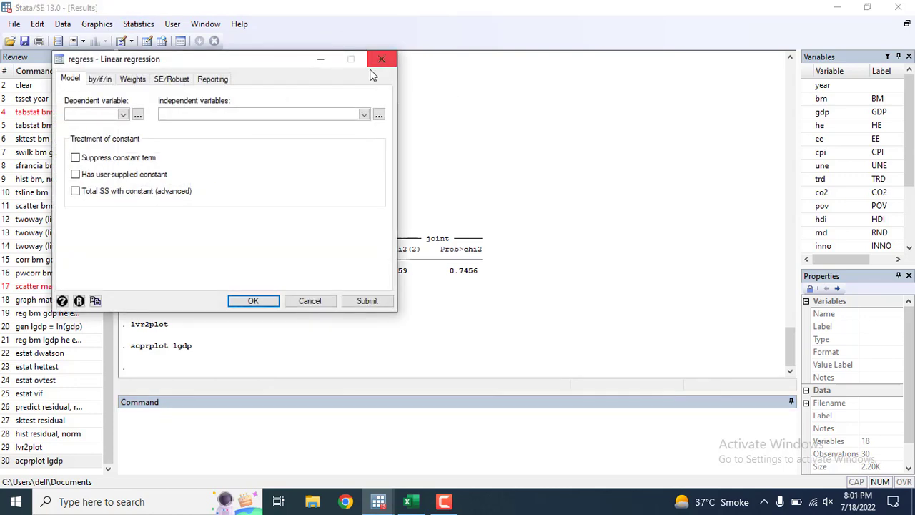
click(381, 60)
Create the augmented component-plus-residual plot with he as the independent variable, and close the graph.
click(109, 28)
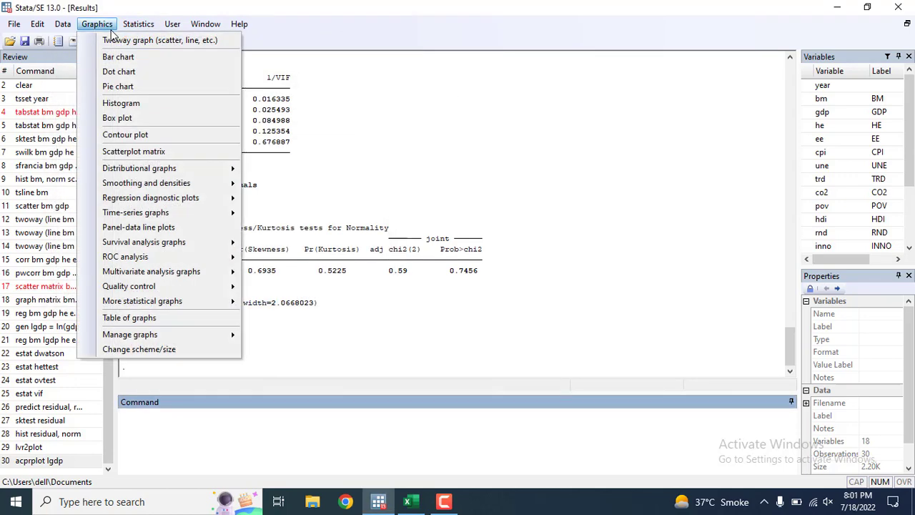
mouse_move(138, 23)
mouse_move(189, 56)
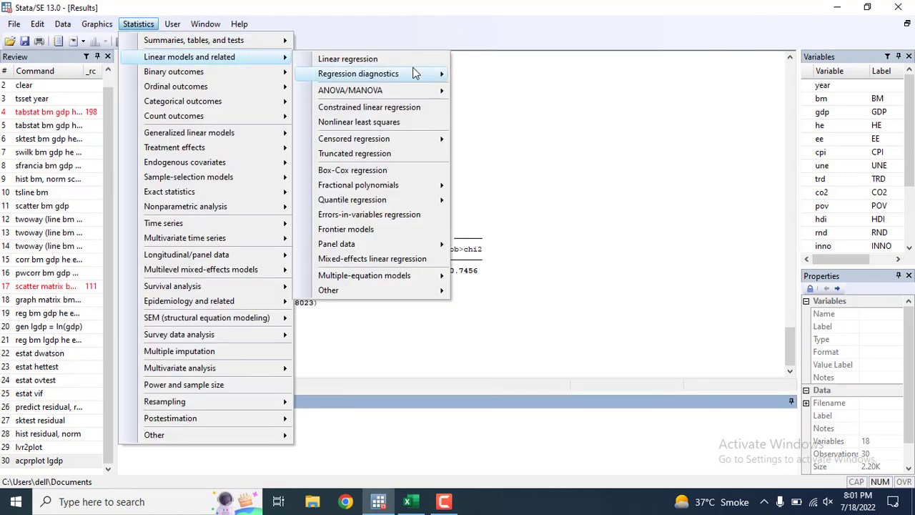
mouse_move(413, 70)
click(528, 128)
click(120, 98)
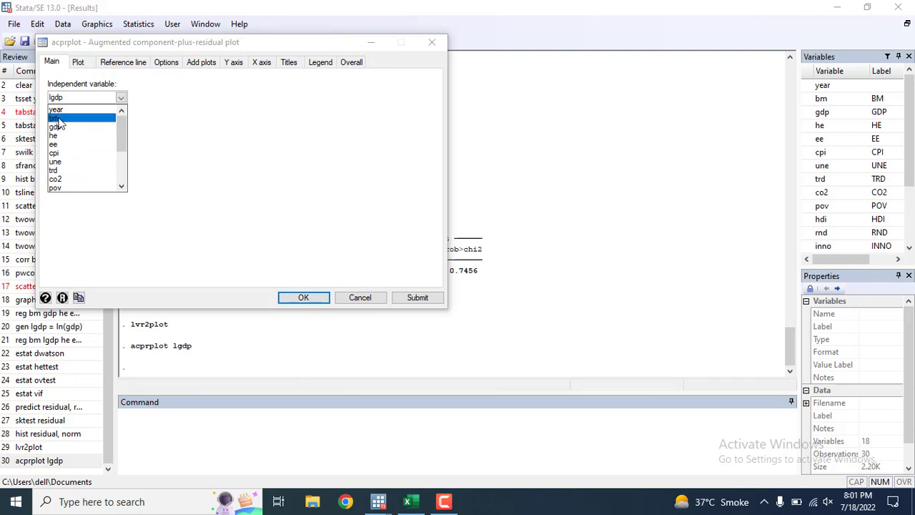
scroll(84, 163, down, 1)
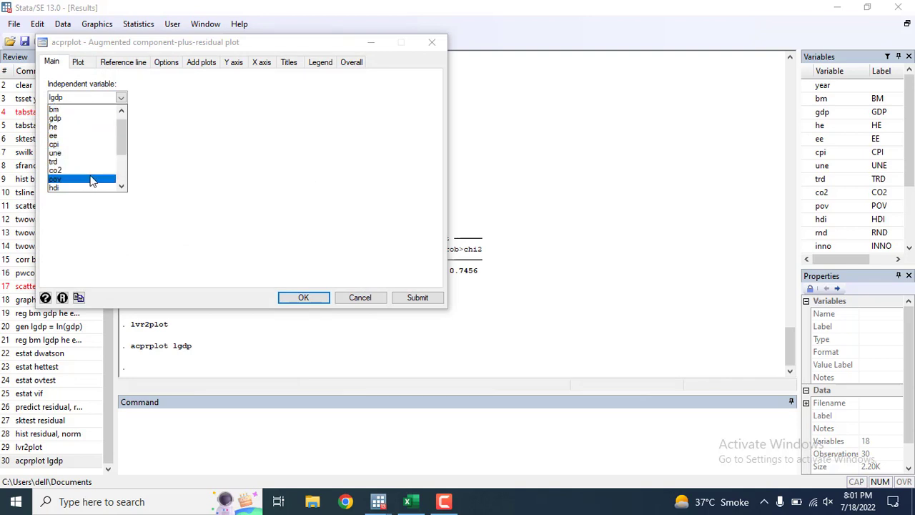
click(66, 124)
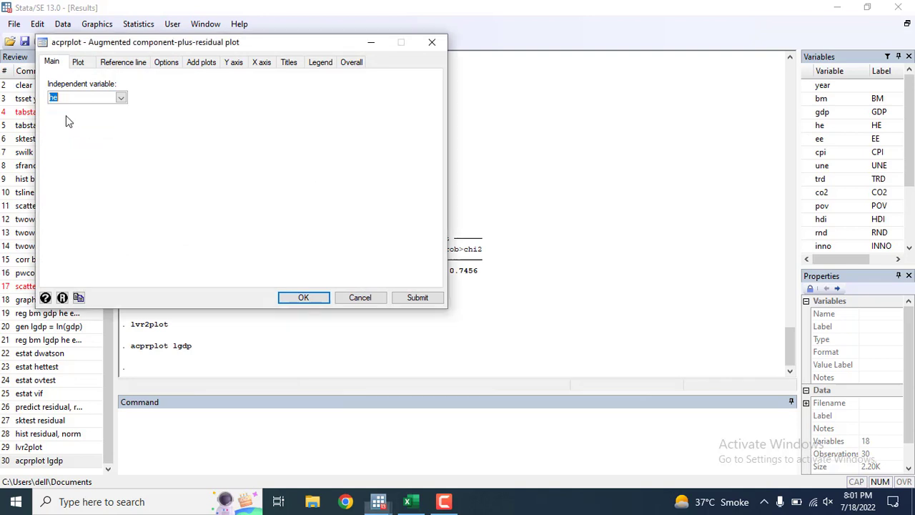
click(303, 297)
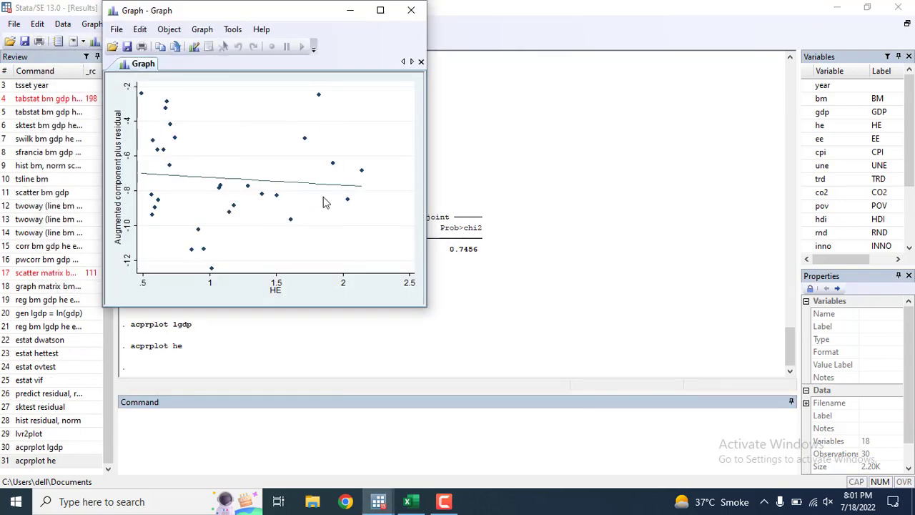
click(411, 10)
Run the test for ARCH effects in the regression residuals (archlm) without specifying lag orders.
scroll(351, 227, up, 12)
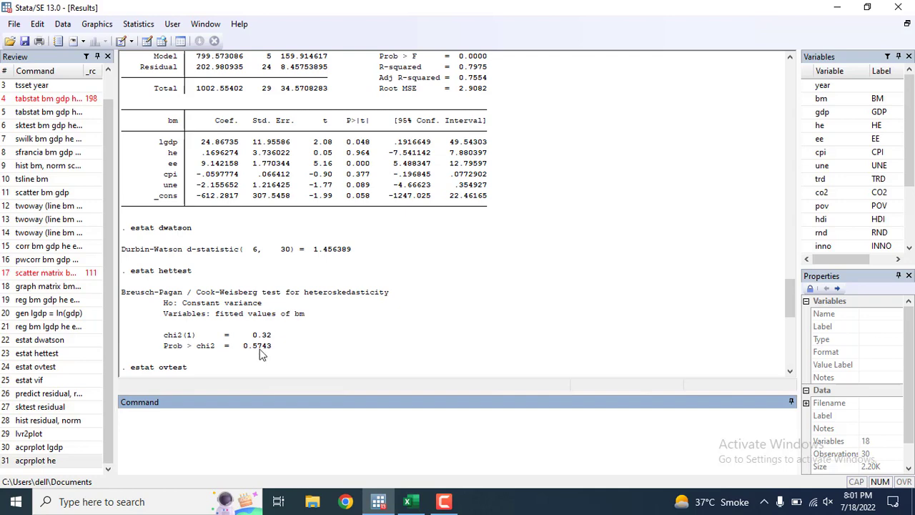
scroll(263, 354, down, 10)
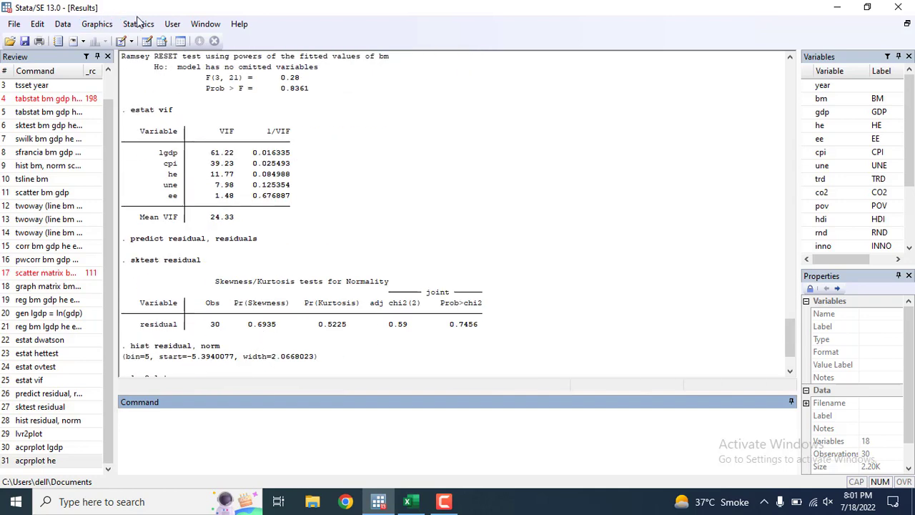
click(138, 23)
mouse_move(250, 60)
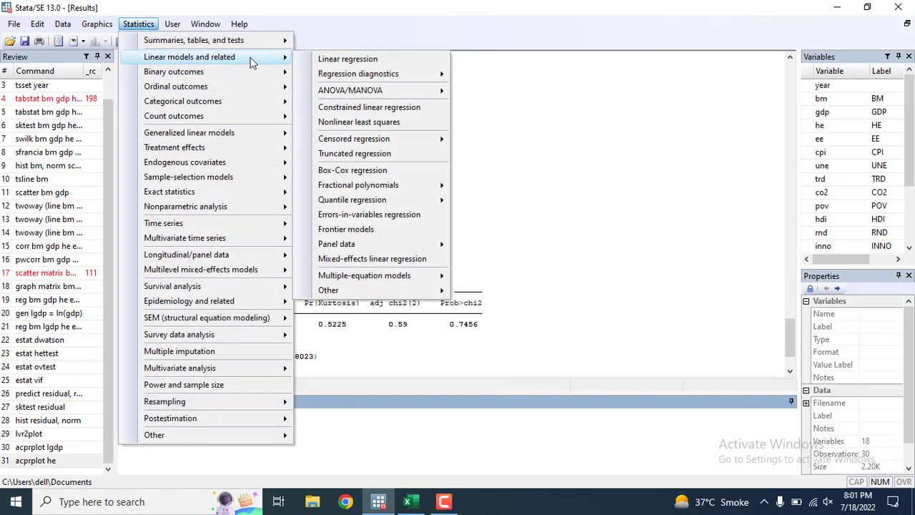
mouse_move(395, 76)
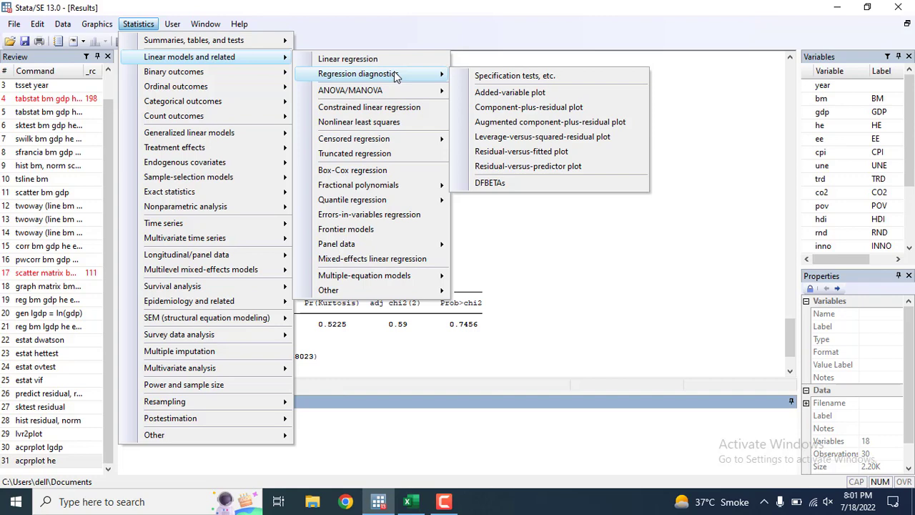
click(547, 82)
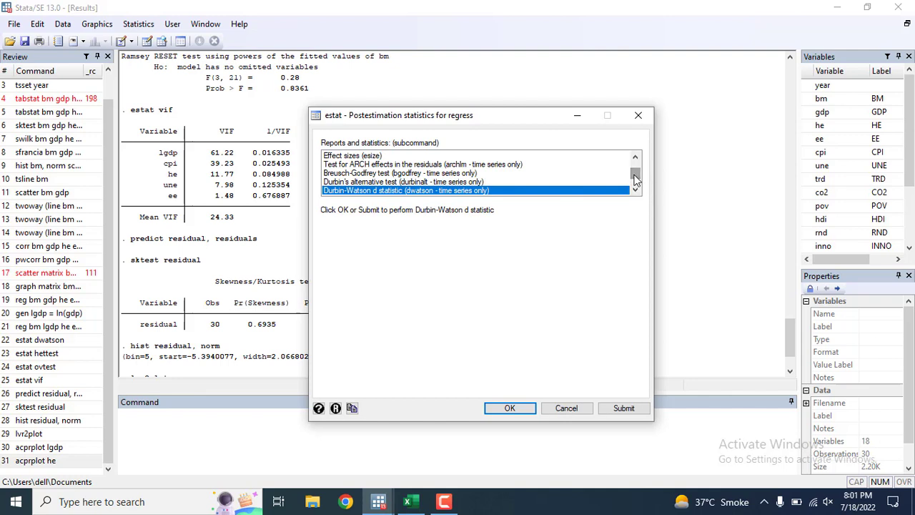
click(431, 165)
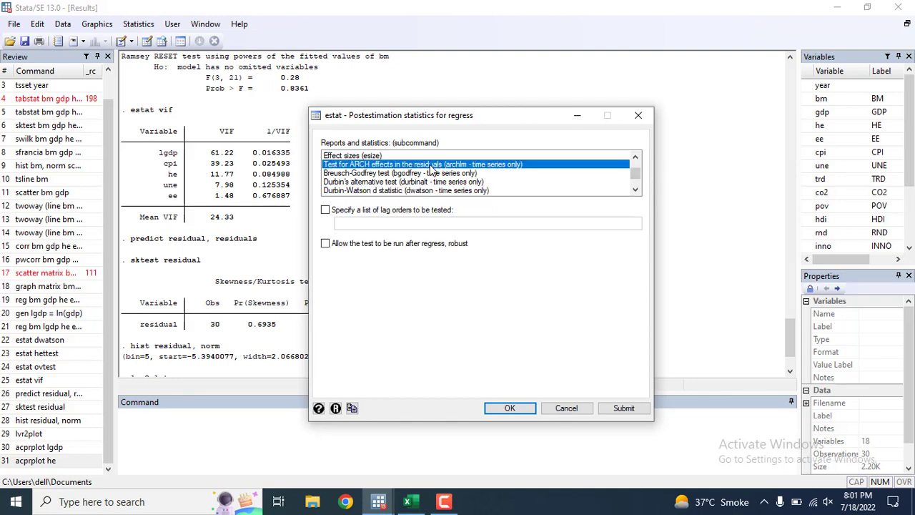
click(505, 408)
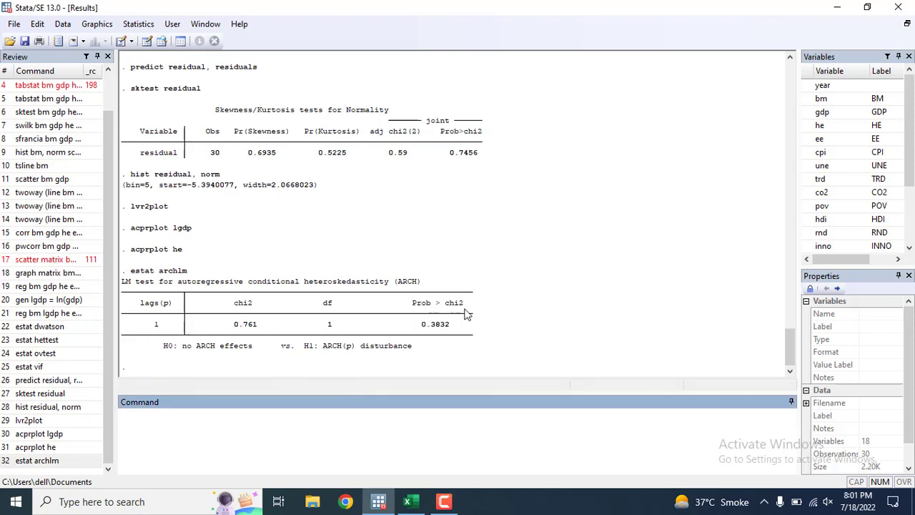
Report the information criteria (ic) for the regression, leaving the number of observations for BIC unspecified.
click(138, 24)
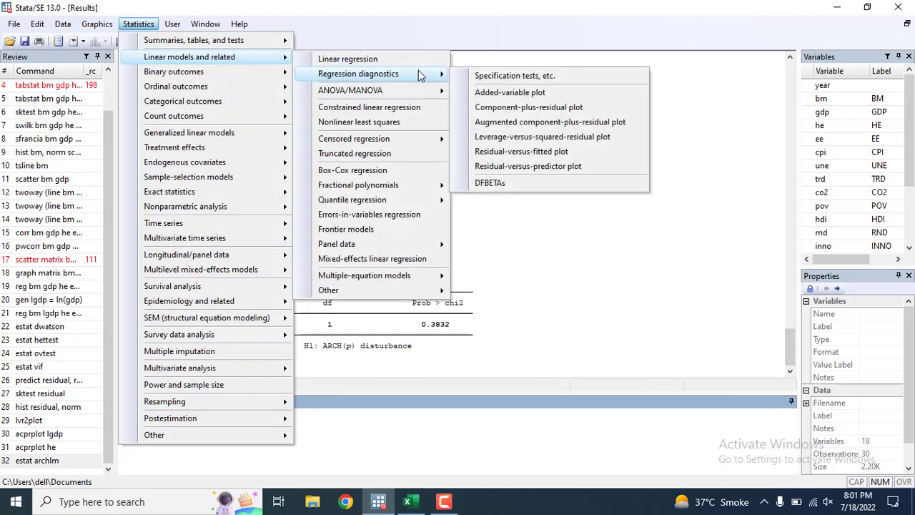
click(493, 77)
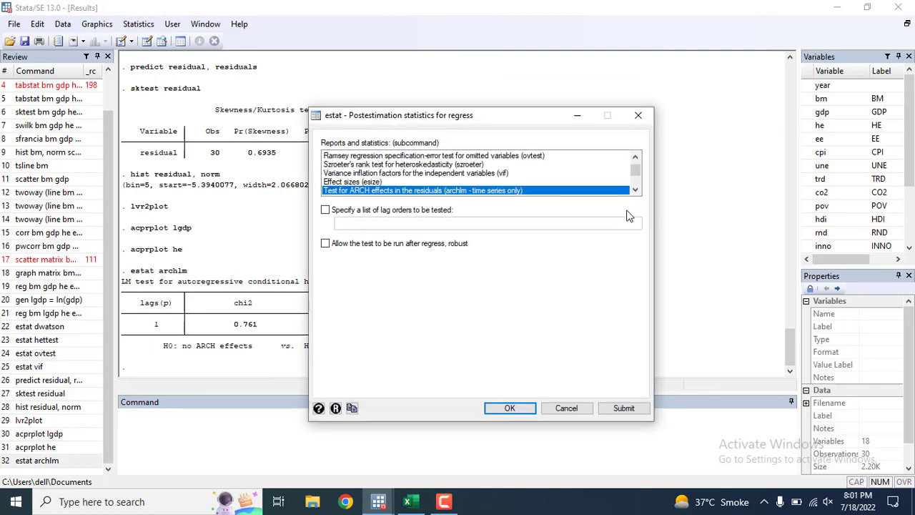
click(636, 180)
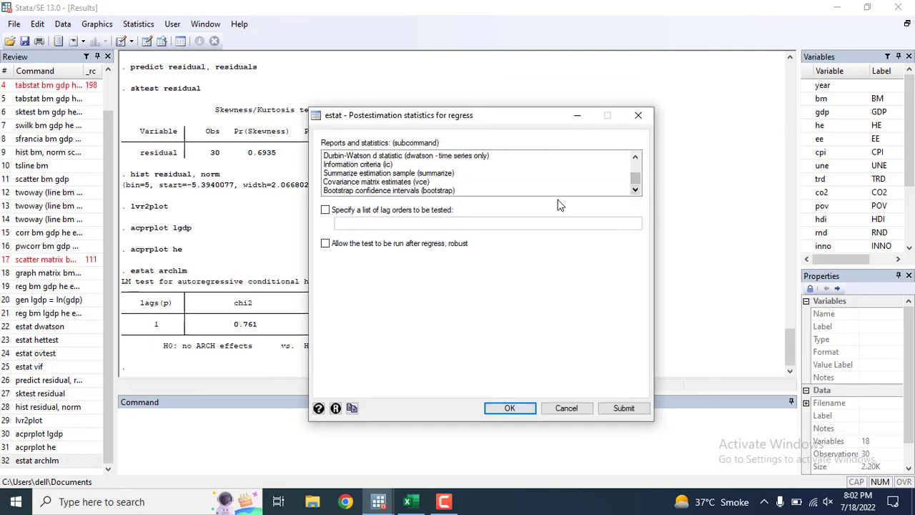
click(391, 174)
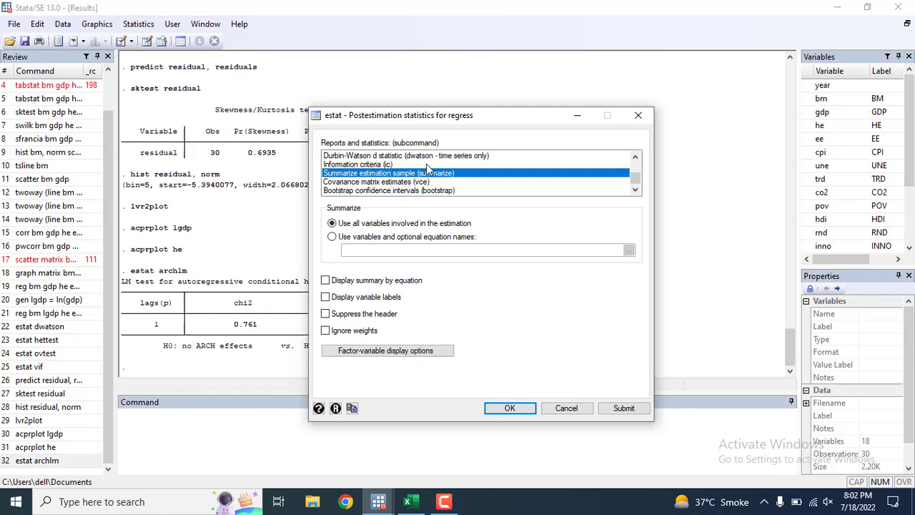
click(362, 165)
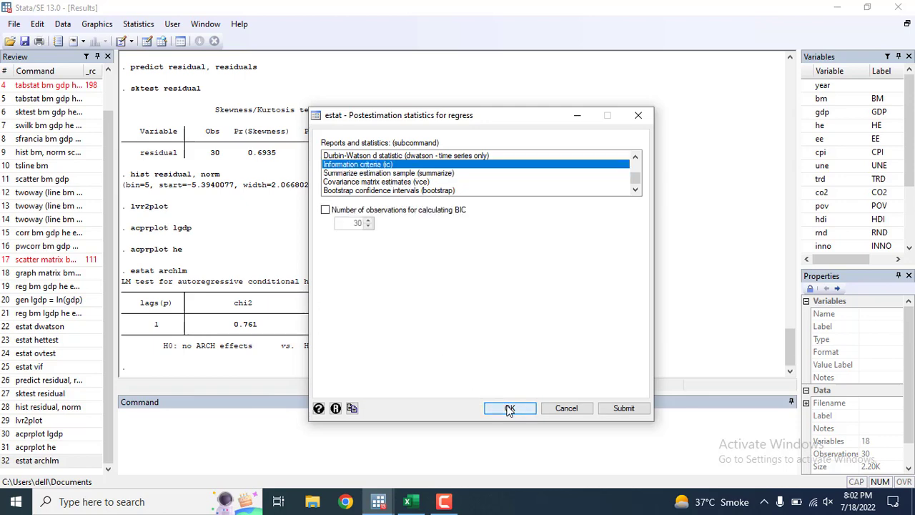
click(499, 407)
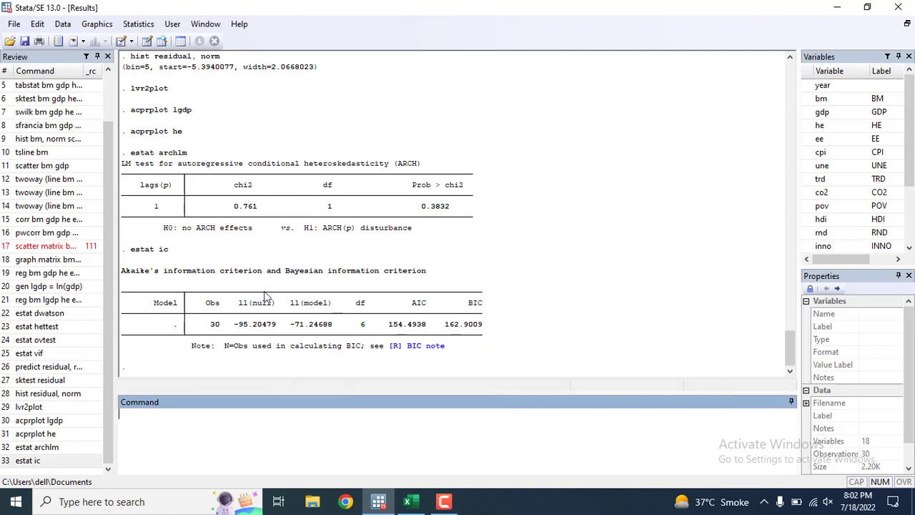
Run Durbin's alternative test (durbinalt) for autocorrelation on the regression, with p-values from the default distribution.
click(138, 24)
click(138, 25)
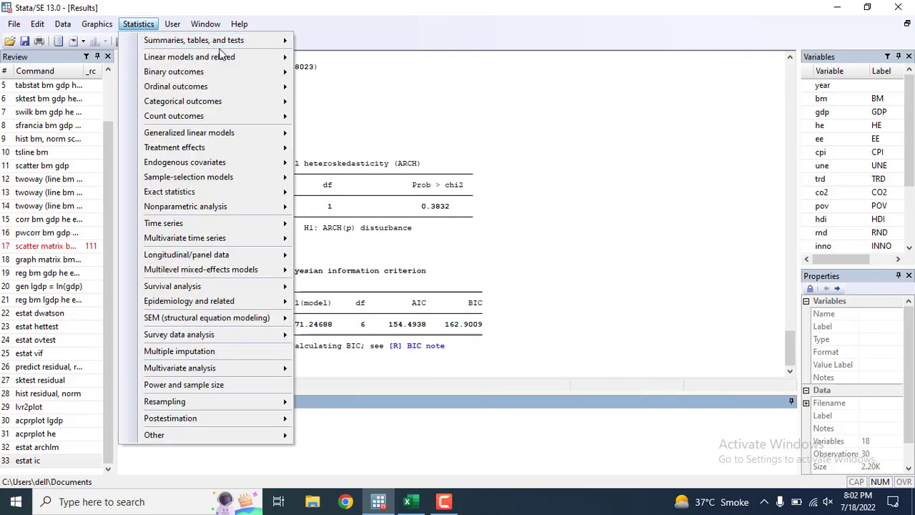
mouse_move(274, 57)
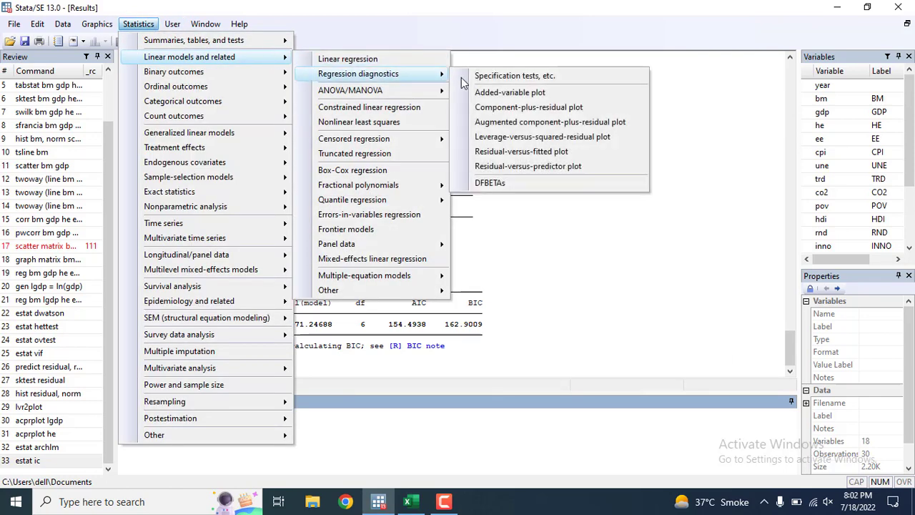
click(588, 79)
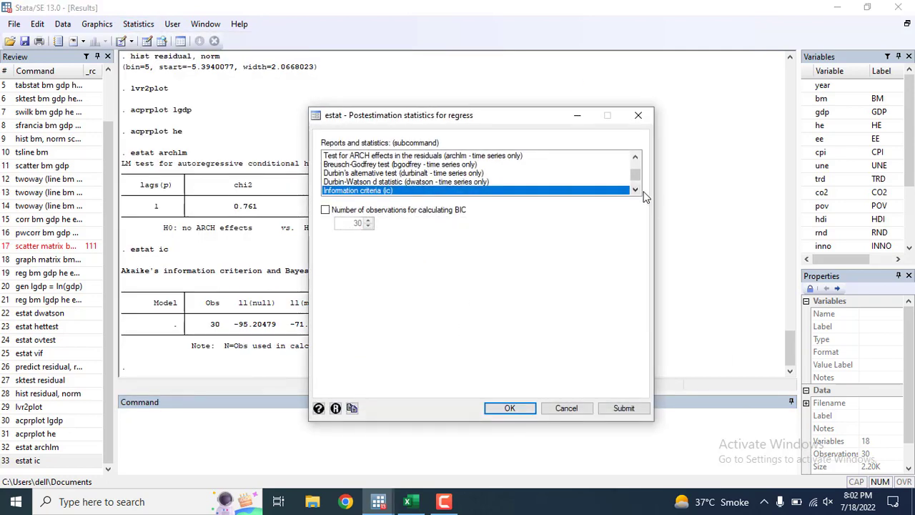
click(407, 173)
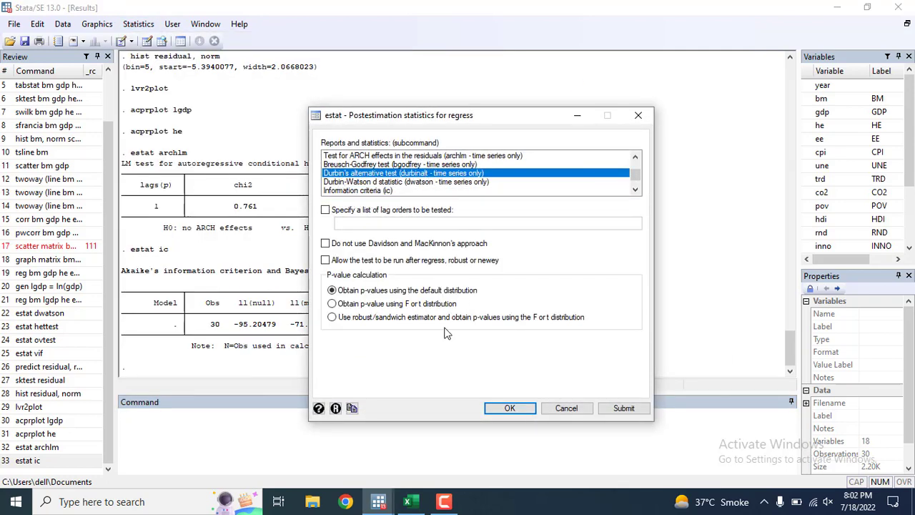
click(520, 409)
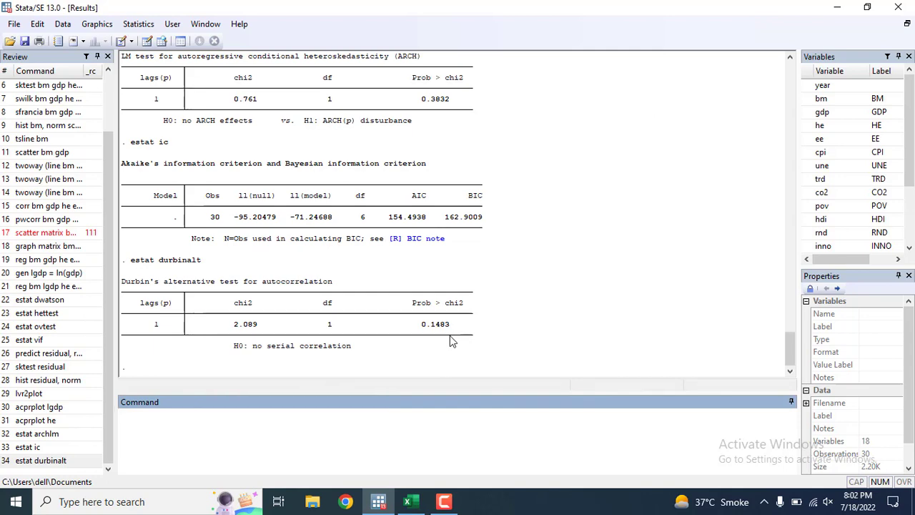
Compute the effect sizes (esize) for the regression and compare them with the R-squared in the regression output.
click(138, 24)
mouse_move(258, 87)
mouse_move(215, 57)
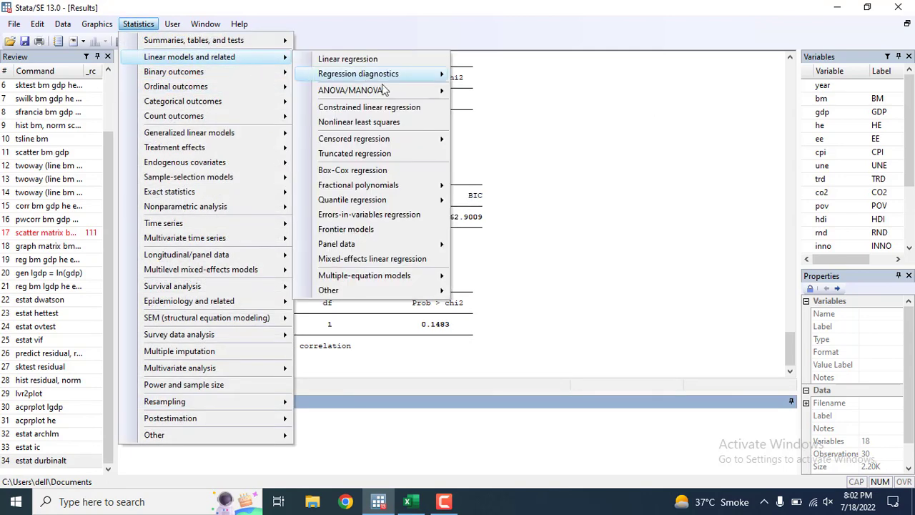
mouse_move(446, 75)
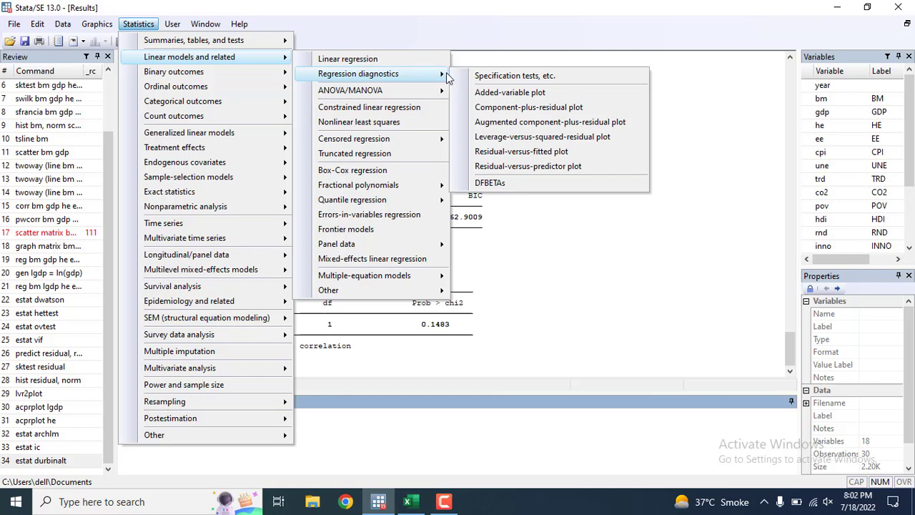
click(598, 74)
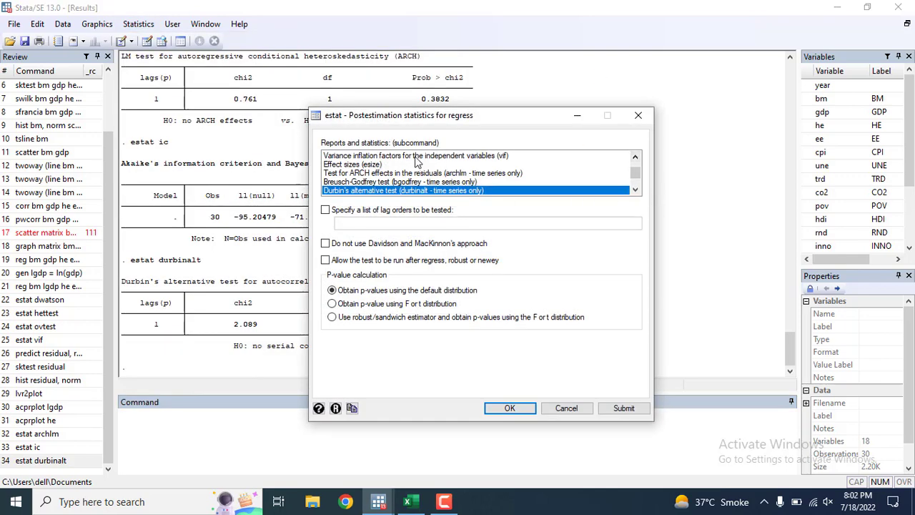
click(359, 165)
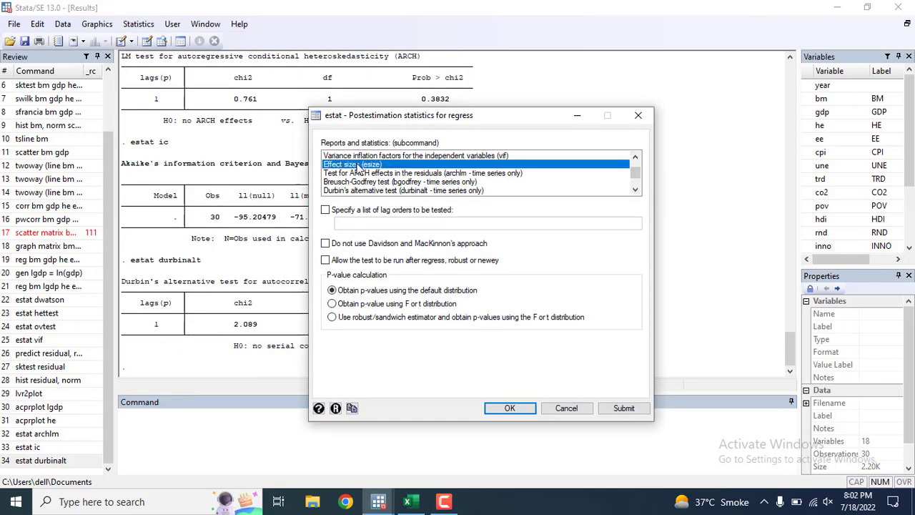
click(498, 412)
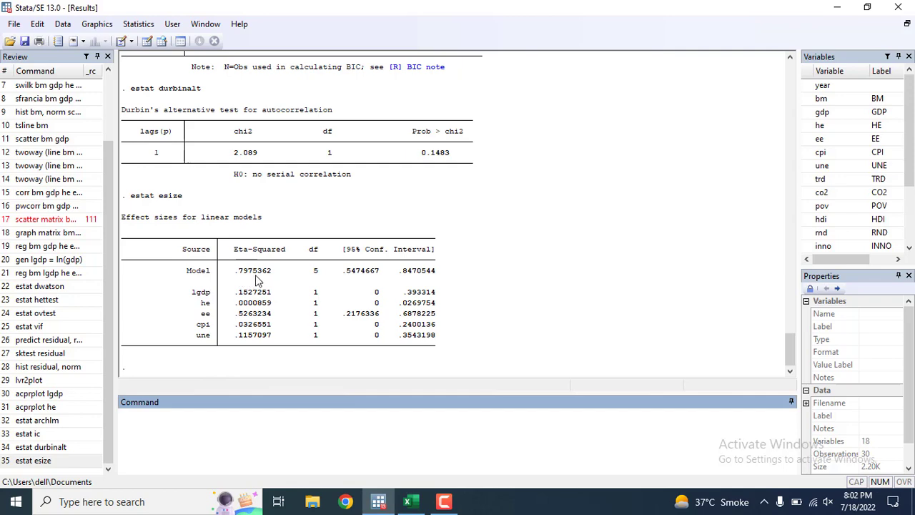
scroll(278, 271, up, 20)
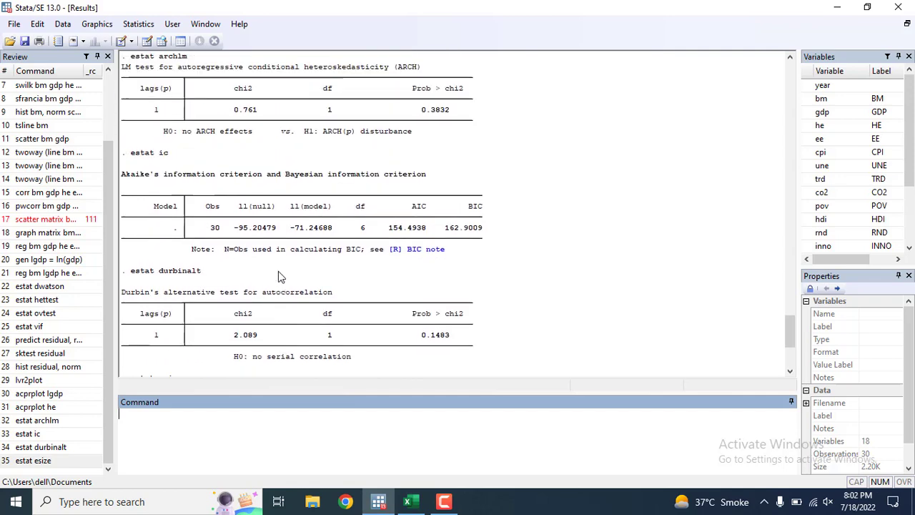
scroll(278, 271, up, 4)
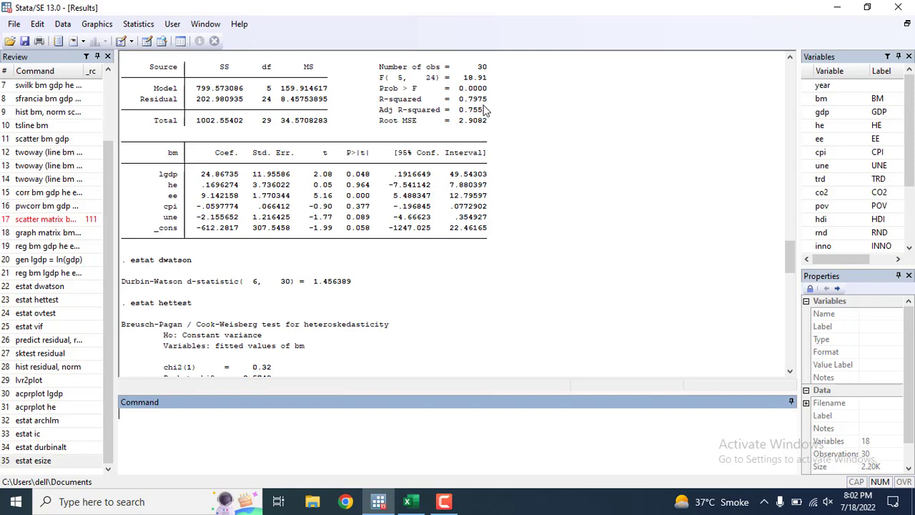
scroll(350, 312, down, 20)
scroll(236, 312, down, 9)
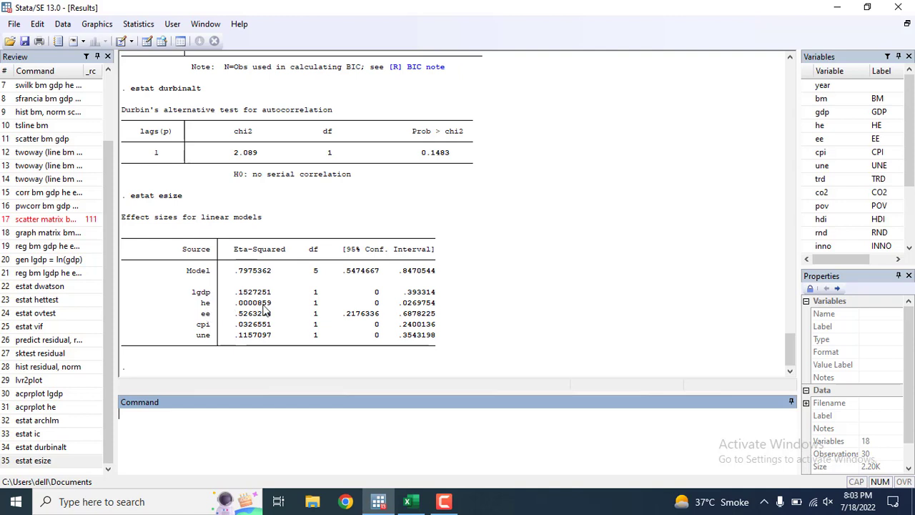
scroll(509, 263, up, 1)
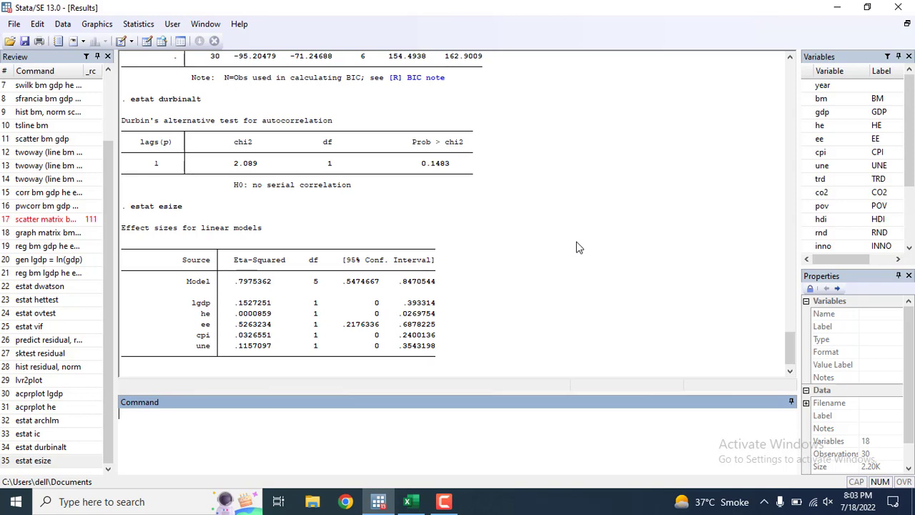
Review the regression outputs, residual normality test and postestimation results of the commands run so far.
scroll(579, 247, up, 10)
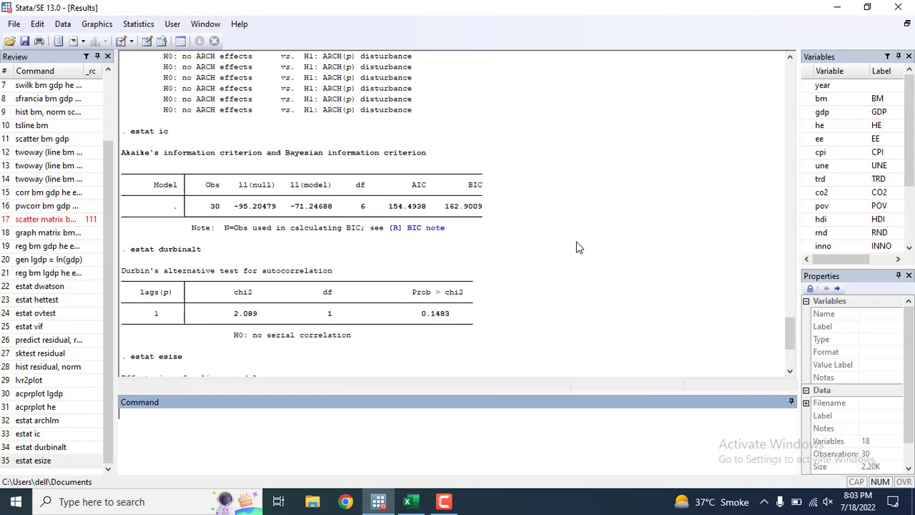
scroll(578, 247, up, 15)
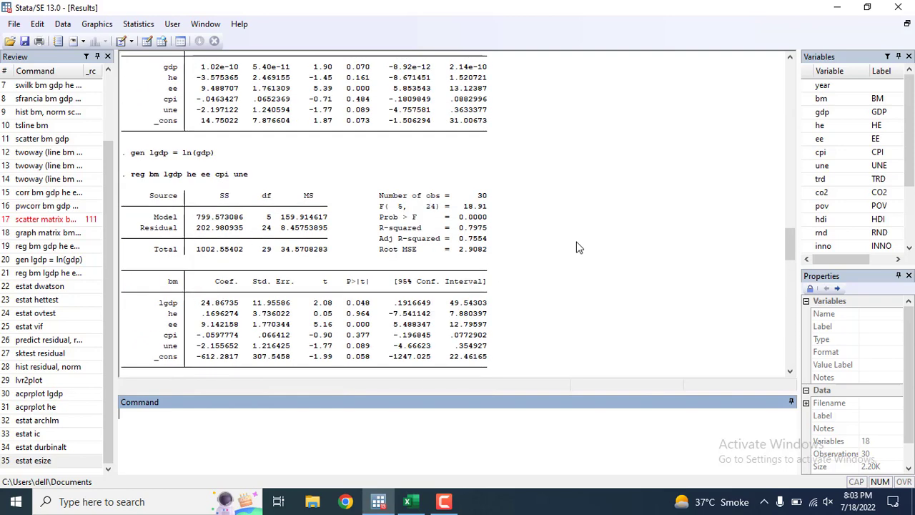
scroll(578, 247, up, 1)
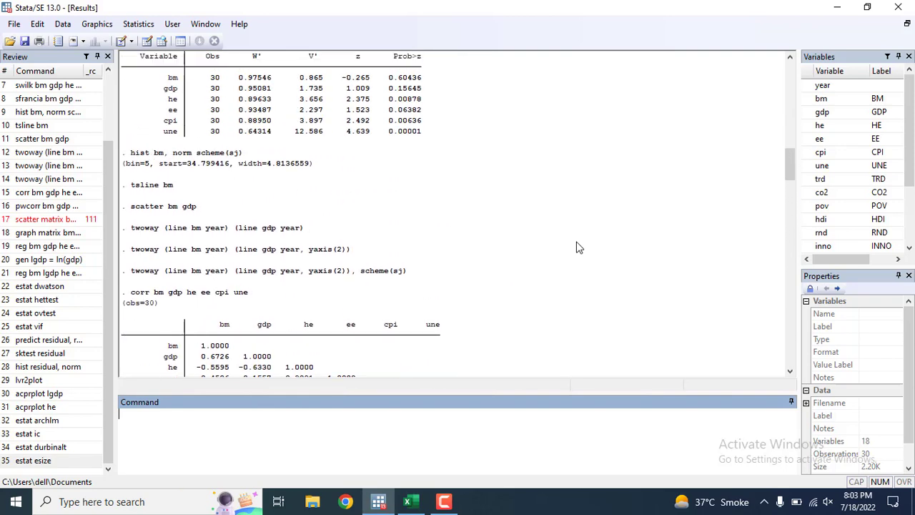
scroll(579, 247, down, 20)
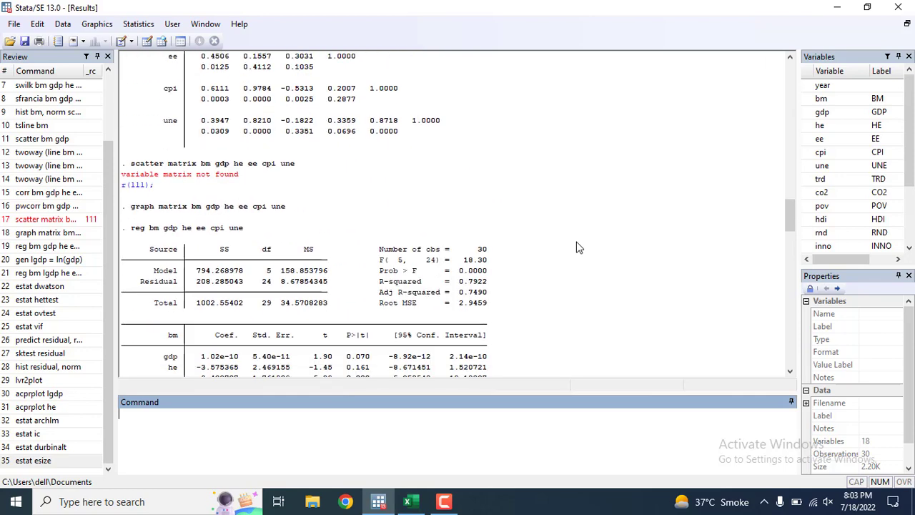
scroll(579, 247, down, 10)
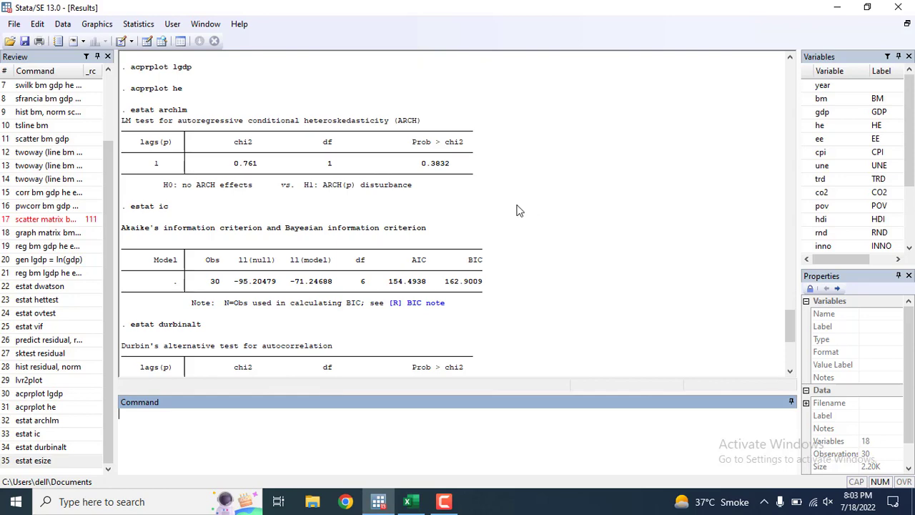
scroll(519, 210, up, 12)
scroll(510, 239, down, 6)
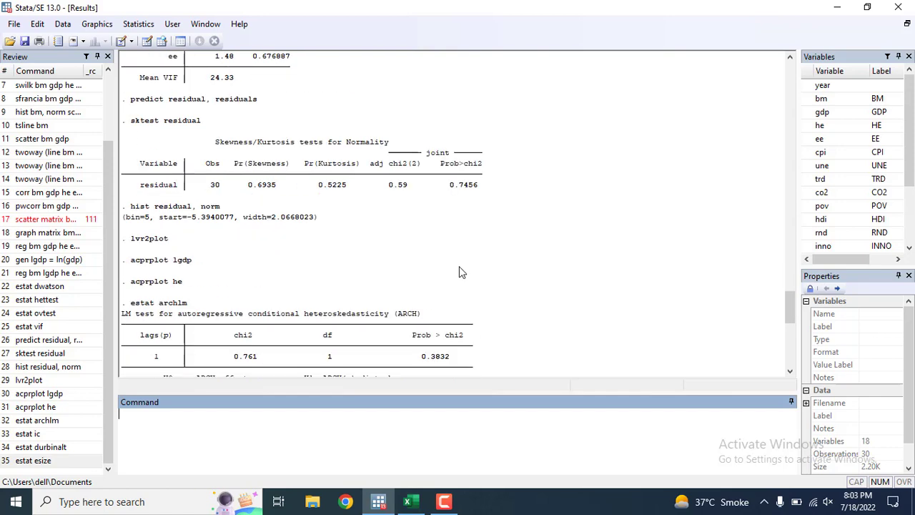
scroll(461, 271, down, 2)
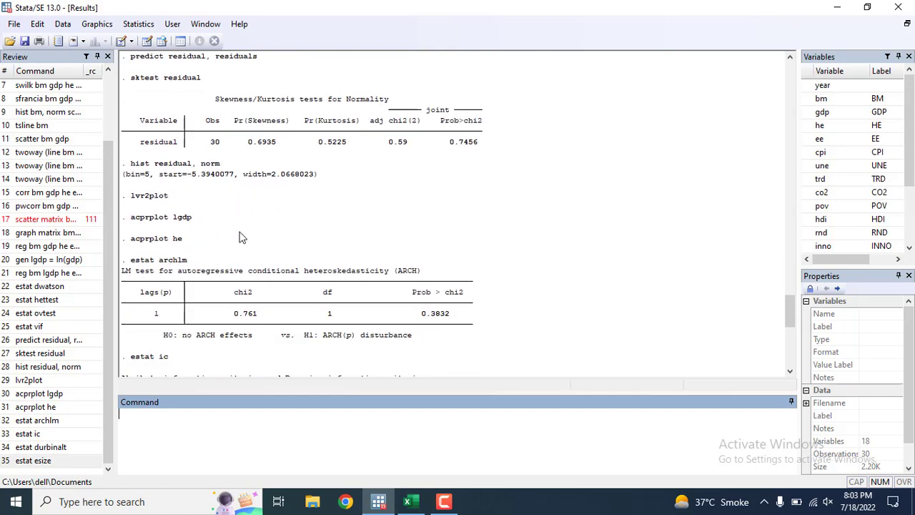
scroll(241, 238, down, 10)
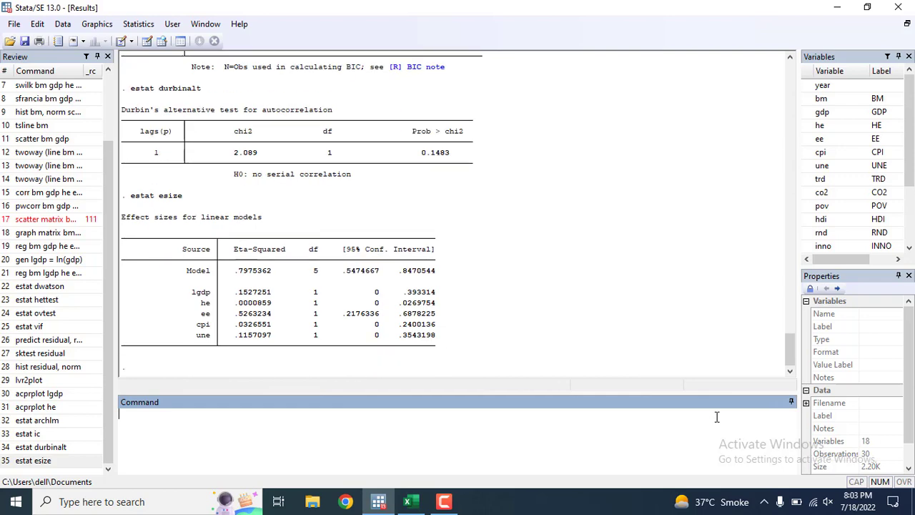
Install the lmadw package from SSC and repeat the installation command to check that the package is in place.
text(ssc install lmadw reg bm lgdp he ee cpi une)
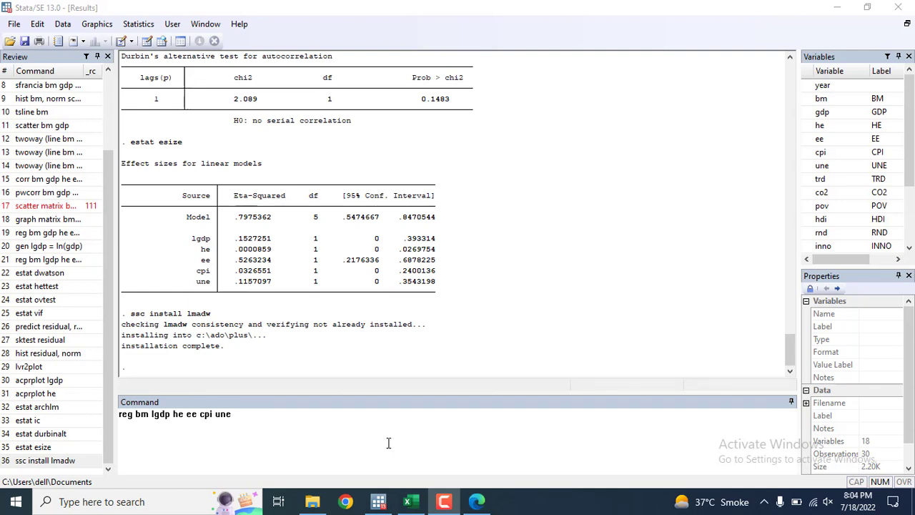
click(282, 422)
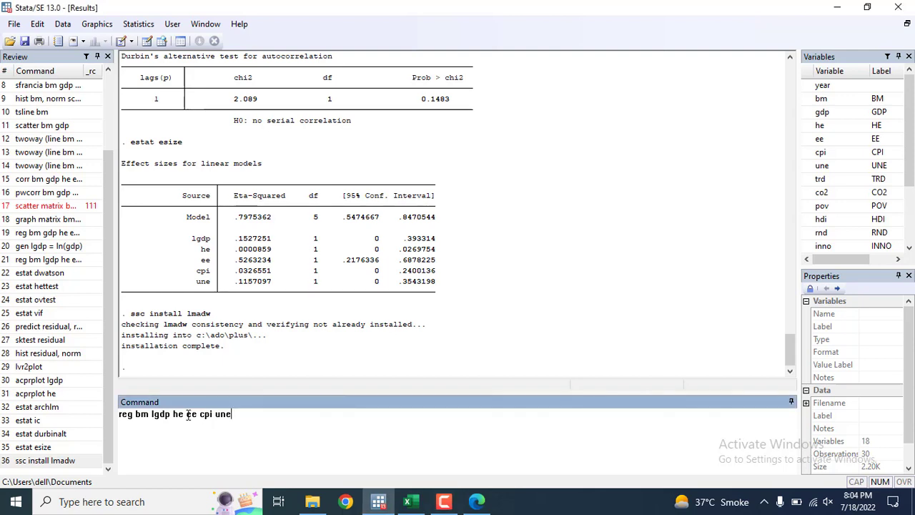
key(BackSpace)
key(BackSpace)
key(BackSpace)
key(BackSpace)
key(BackSpace)
key(BackSpace)
key(BackSpace)
key(BackSpace)
key(BackSpace)
key(BackSpace)
key(BackSpace)
key(BackSpace)
key(BackSpace)
key(BackSpace)
key(BackSpace)
key(BackSpace)
key(BackSpace)
key(BackSpace)
key(BackSpace)
key(BackSpace)
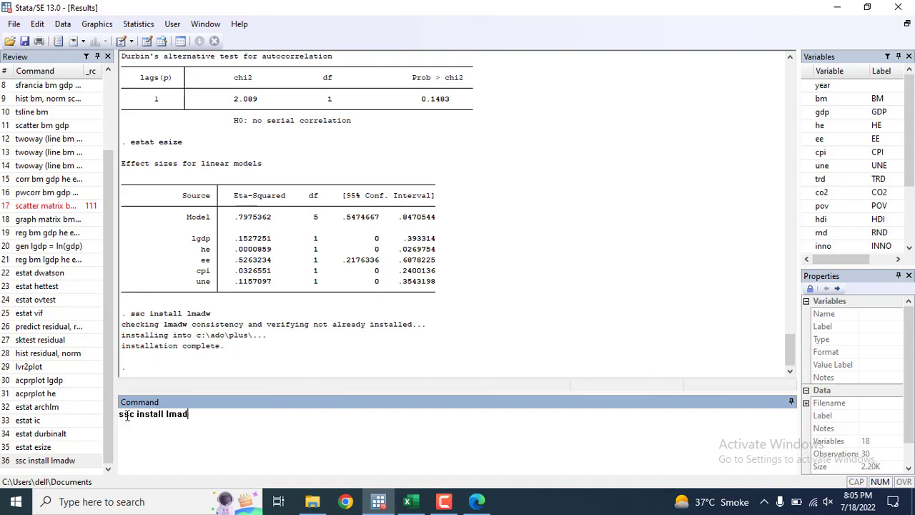
key(Return)
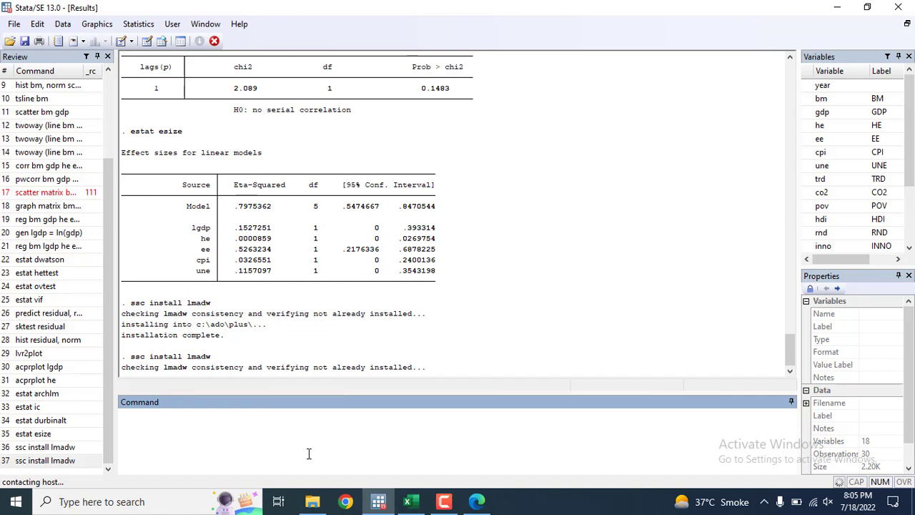
Run the Durbin-Watson autocorrelation test with lmadw for bm on lgdp, he, ee, cpi and une, using lags(1).
key(Page_Up)
key(Page_Up)
key(Page_Up)
key(Page_Up)
key(Page_Up)
key(Page_Up)
key(Page_Up)
key(Page_Up)
key(Page_Up)
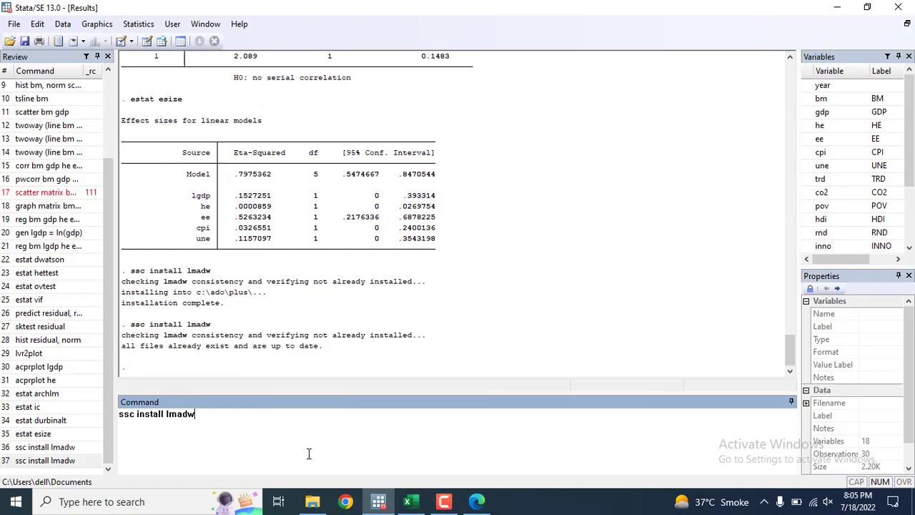
key(Page_Up)
key(Page_Up)
key(Page_Up)
key(Page_Up)
key(Page_Up)
key(Page_Up)
key(Page_Up)
key(Page_Up)
key(Page_Up)
key(Page_Up)
drag(135, 414, 103, 419)
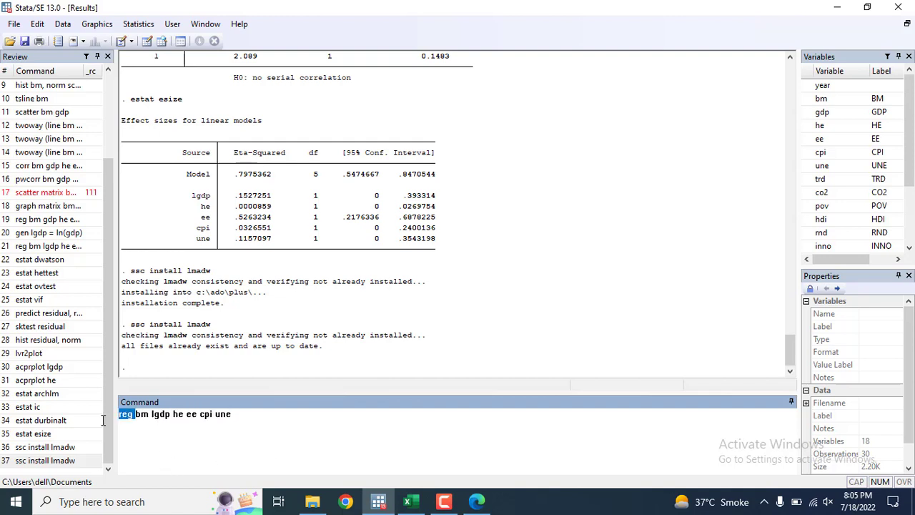
text(lmadw)
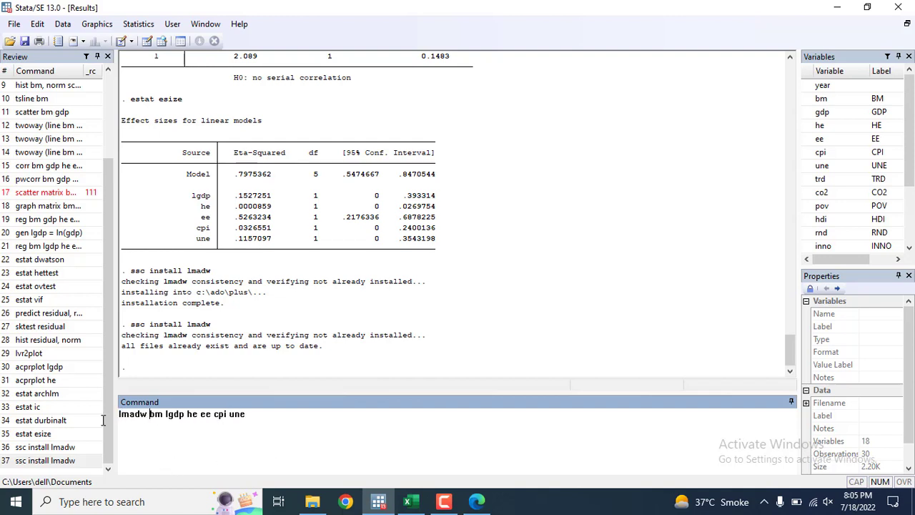
click(267, 419)
text(, lags(1))
key(Return)
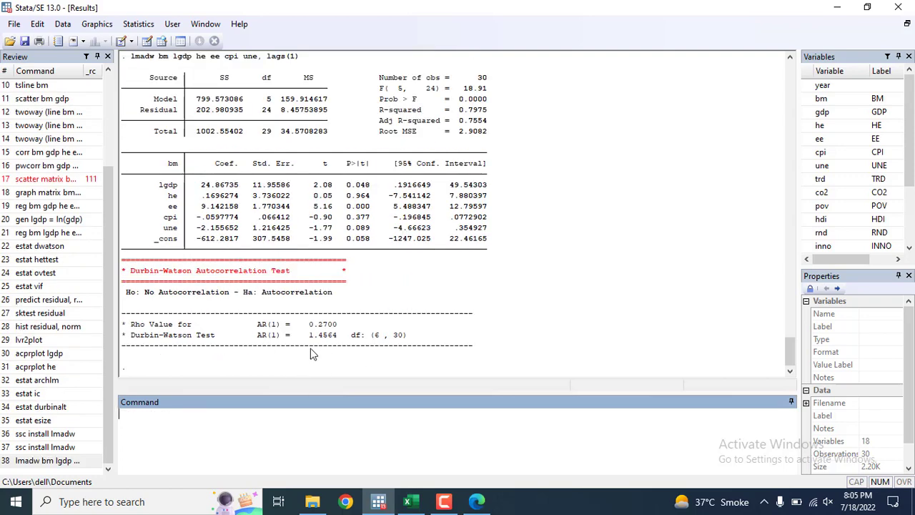